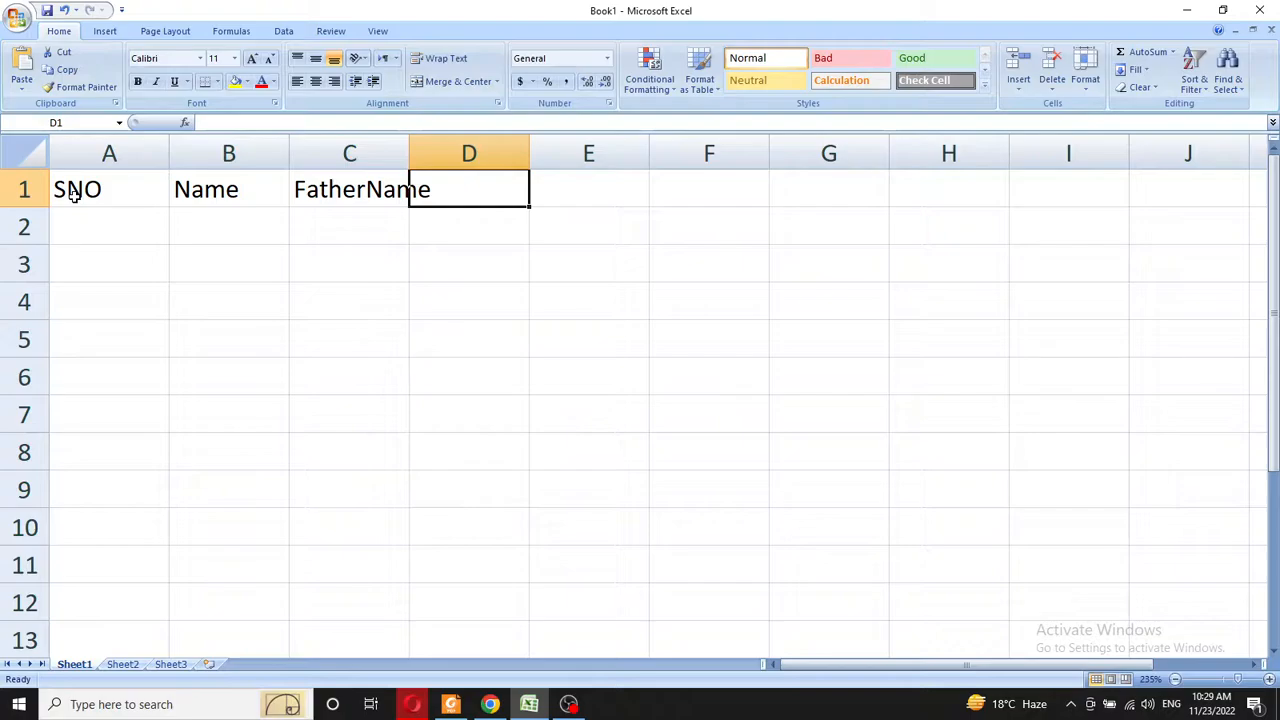
- Enter the headings Class in D1 and Marks in E1, replacing the 'Sunb' typo
{"action": "type", "text": "Class"}
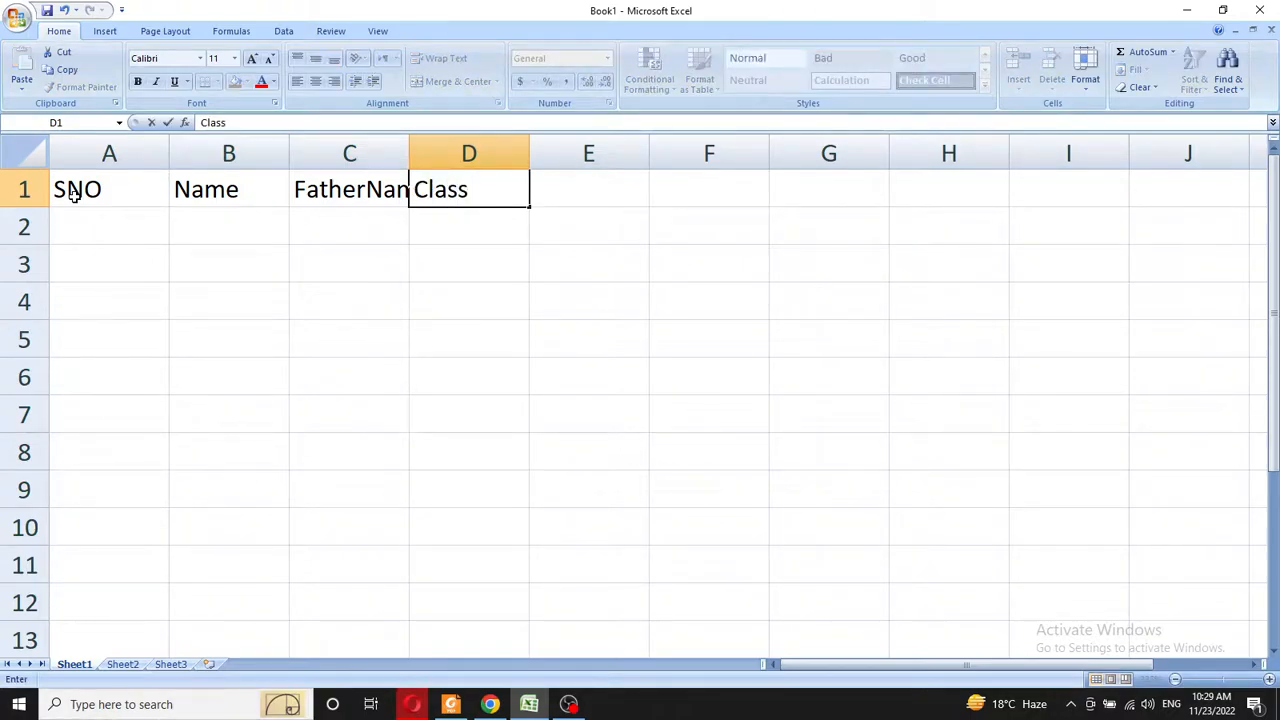
{"action": "key", "text": "Tab"}
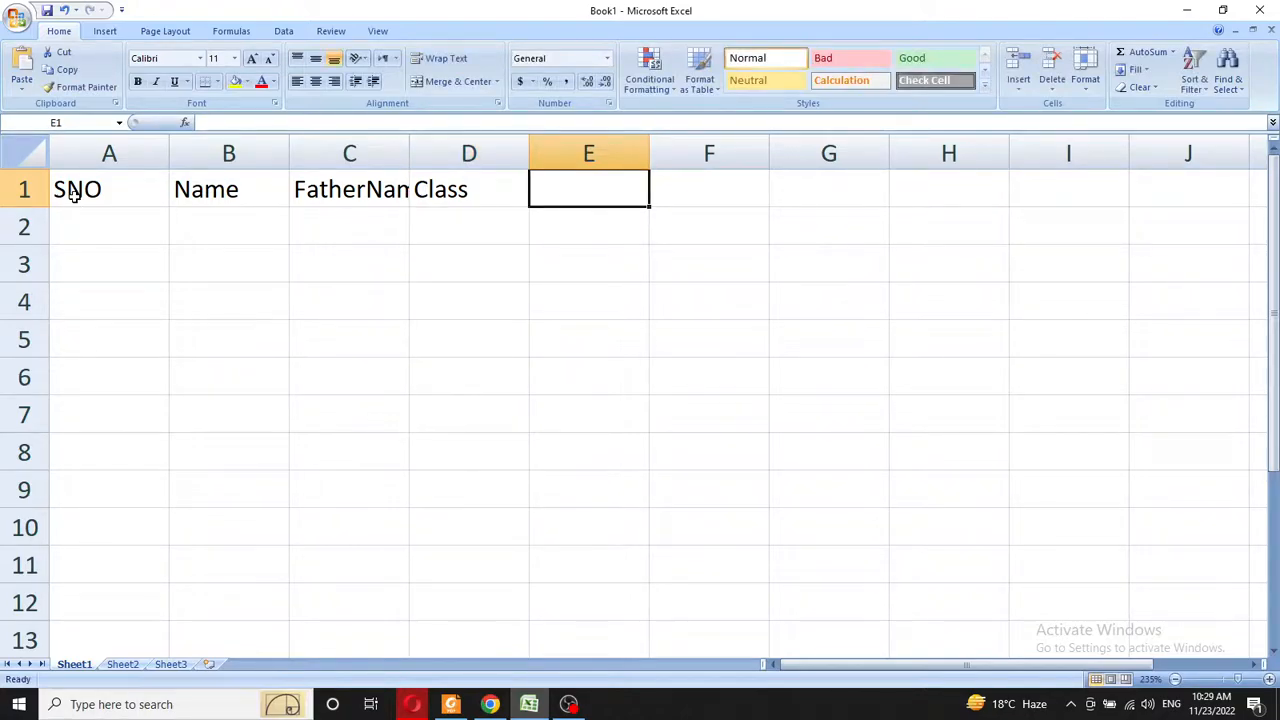
{"action": "type", "text": "Sunb"}
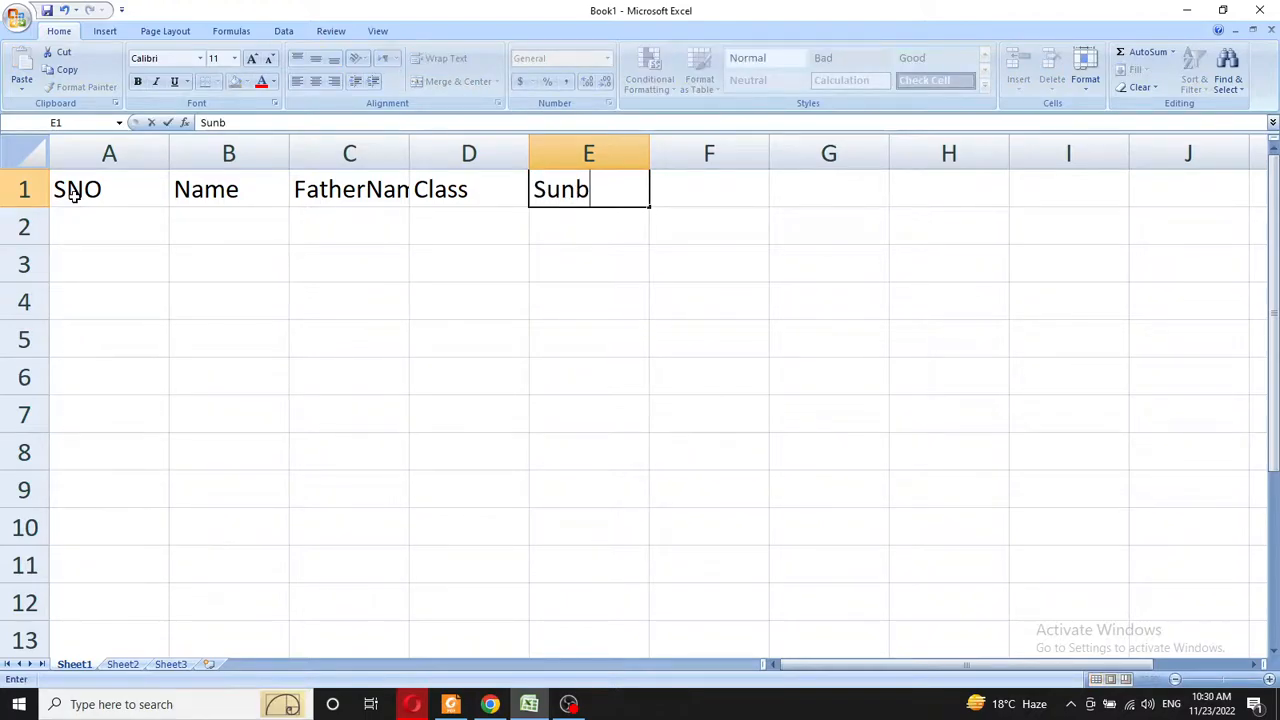
{"action": "key", "text": "ctrl+Return"}
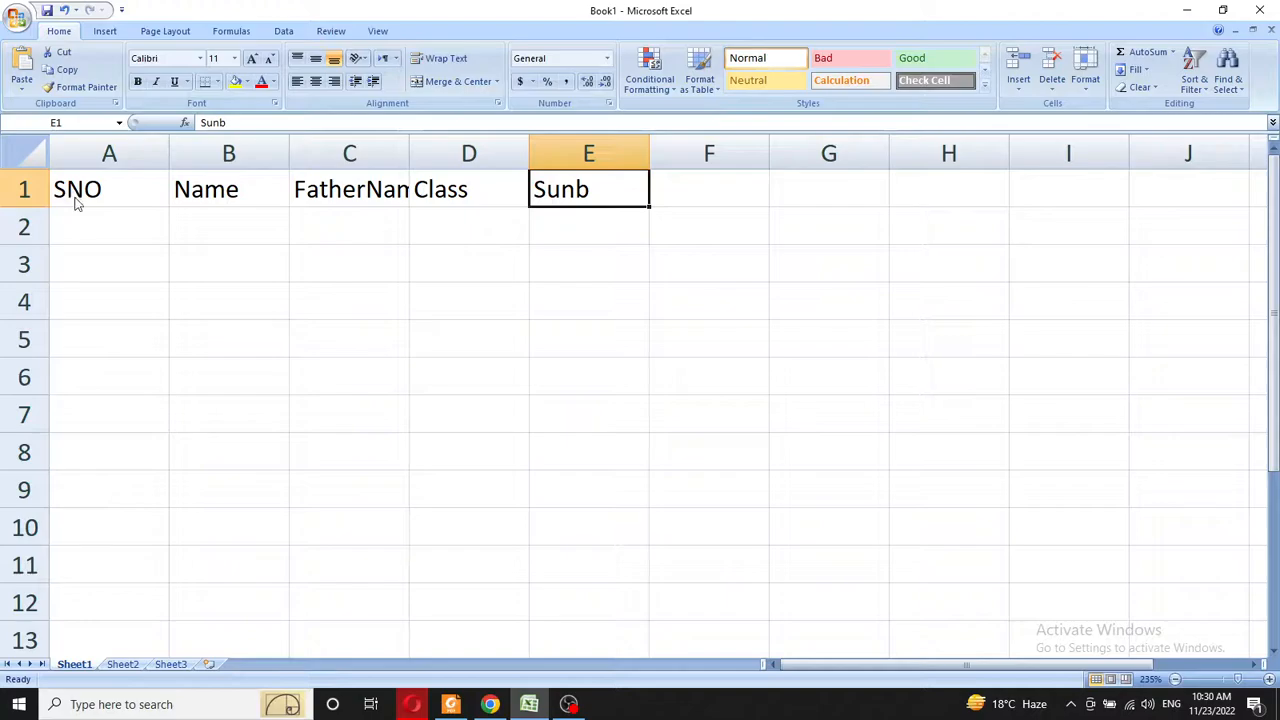
{"action": "type", "text": "Marks"}
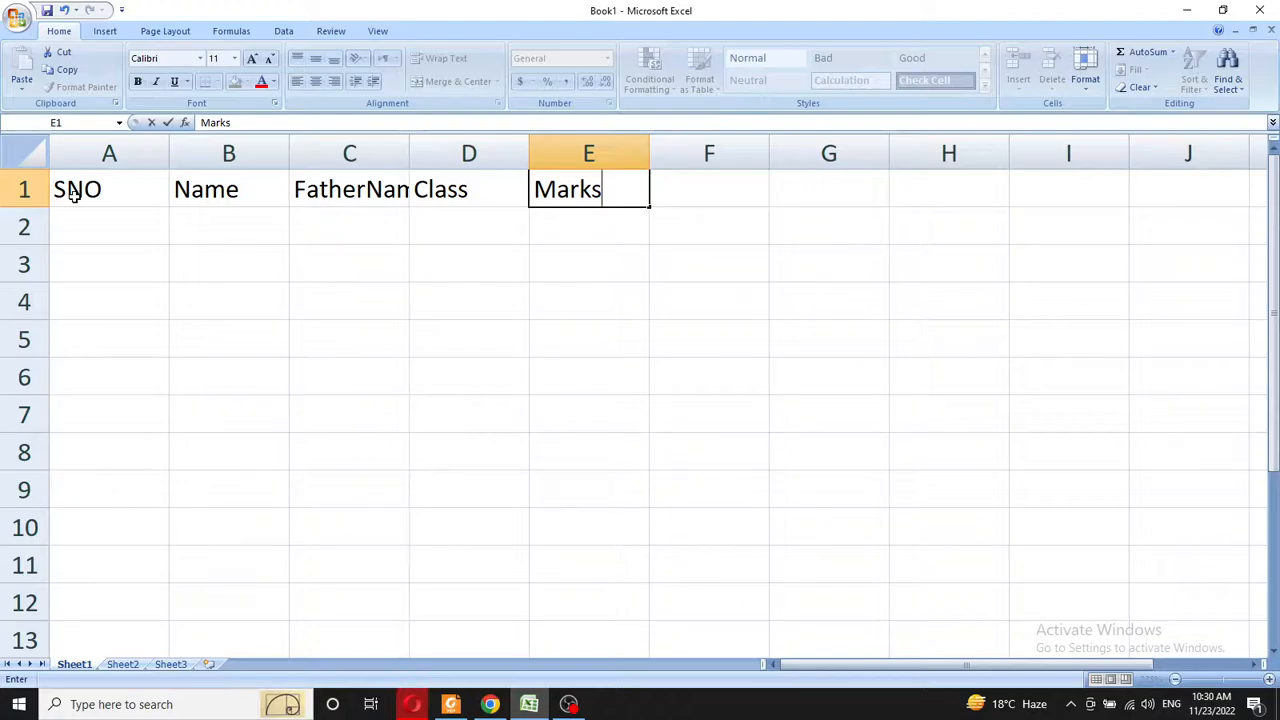
{"action": "key", "text": "Return"}
{"action": "key", "text": "Up"}
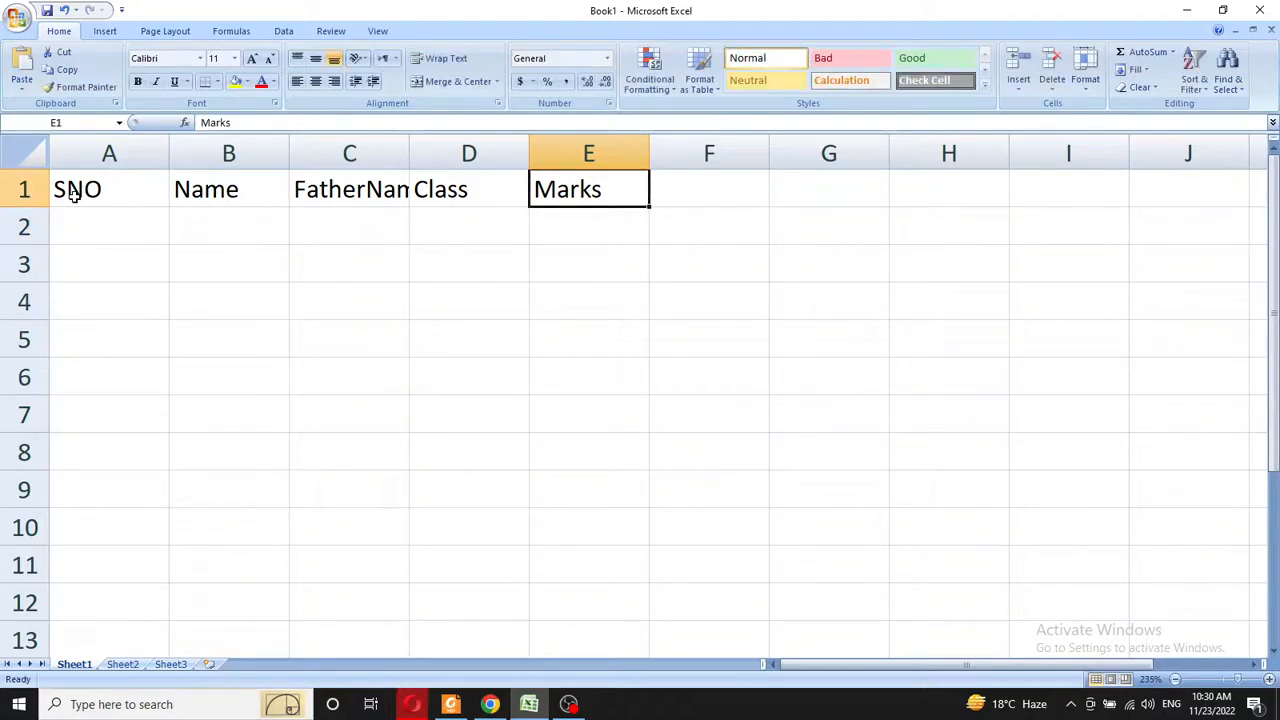
{"action": "key", "text": "Left"}
{"action": "key", "text": "Left"}
{"action": "key", "text": "Left"}
{"action": "key", "text": "Left"}
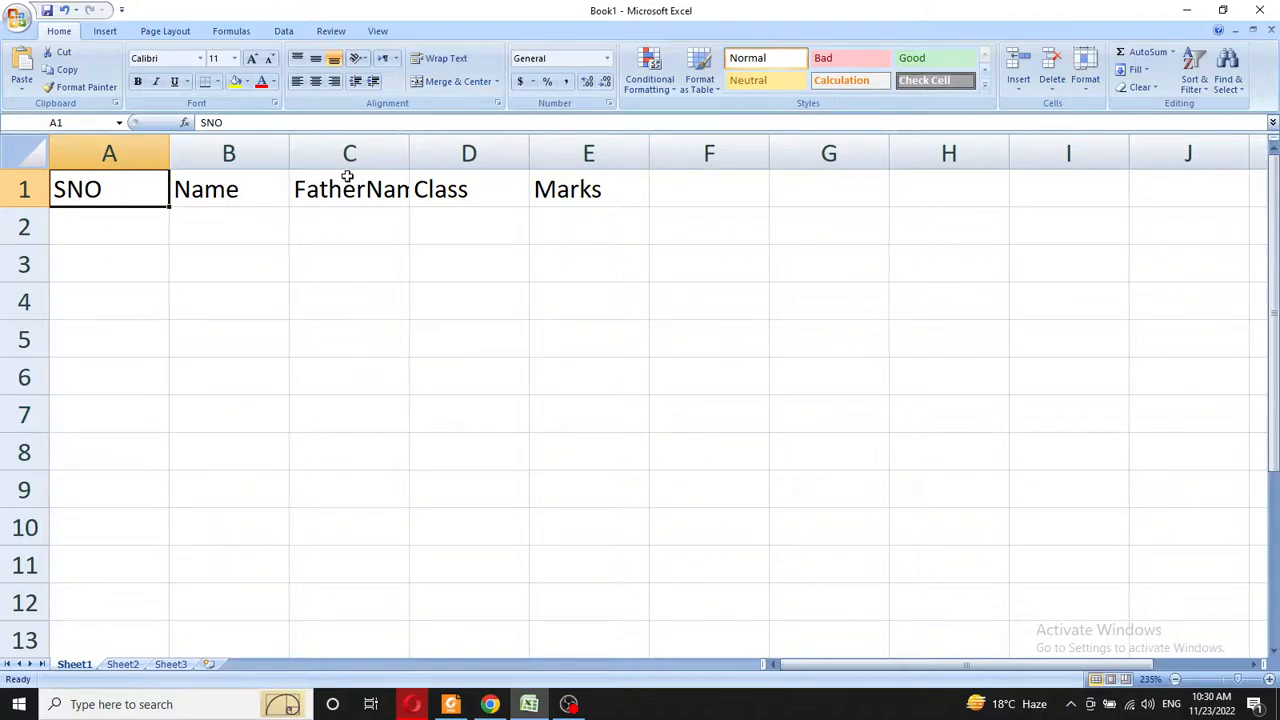
- Widen column C to fit FatherName with a little extra room
{"action": "double_click", "coordinate": [406, 150]}
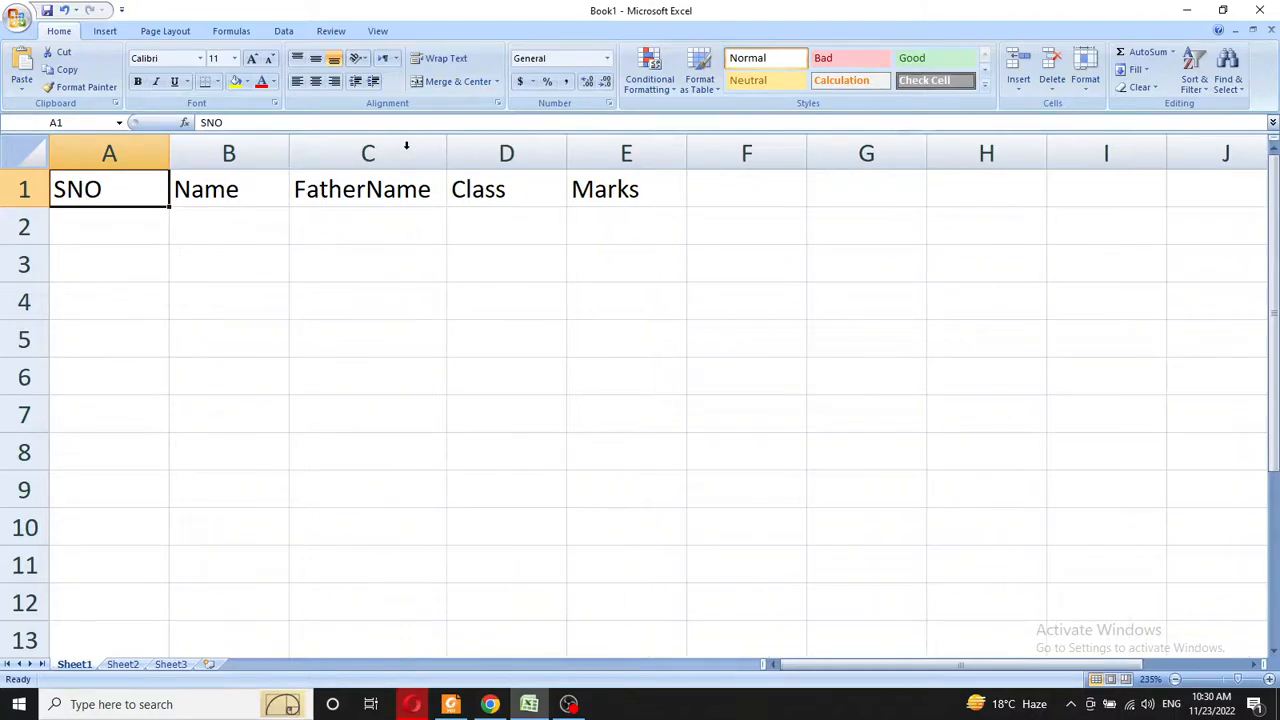
{"action": "mouse_move", "coordinate": [443, 154]}
{"action": "left_mouse_down"}
{"action": "mouse_move", "coordinate": [460, 156]}
{"action": "mouse_move", "coordinate": [435, 157]}
{"action": "left_mouse_up"}
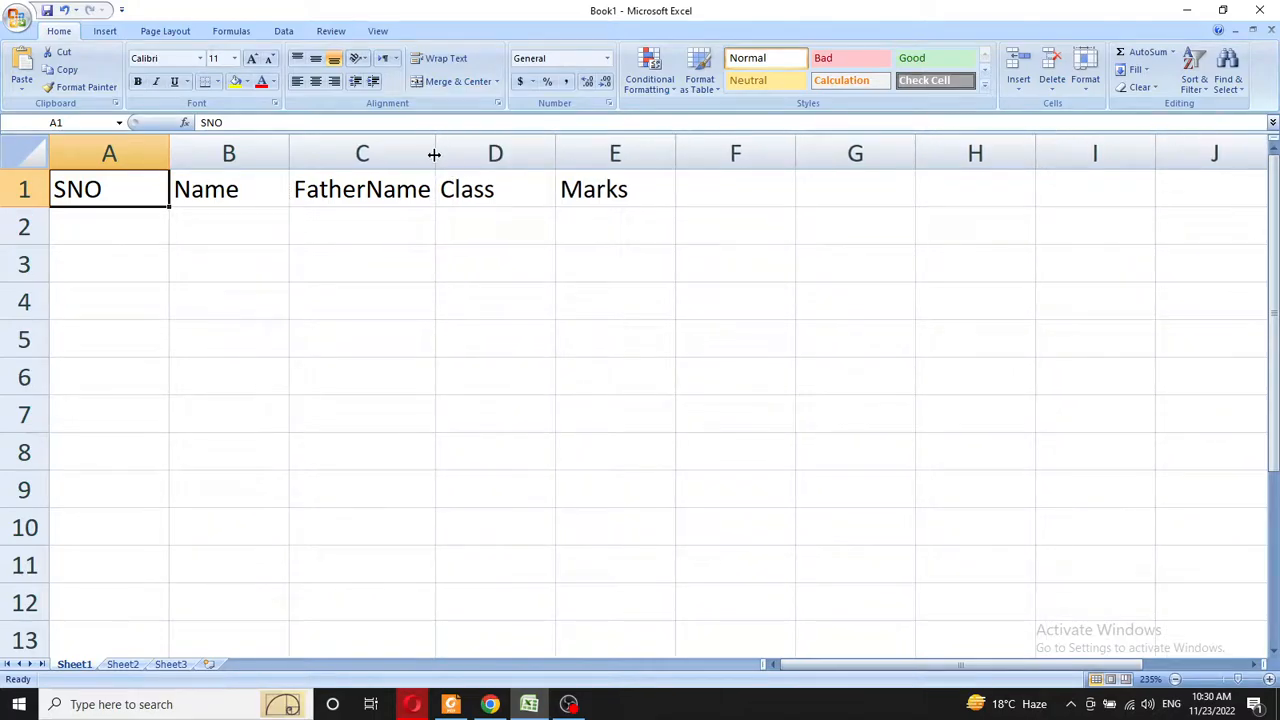
{"action": "mouse_move", "coordinate": [434, 155]}
{"action": "left_mouse_down"}
{"action": "mouse_move", "coordinate": [471, 157]}
{"action": "mouse_move", "coordinate": [437, 157]}
{"action": "mouse_move", "coordinate": [459, 159]}
{"action": "left_mouse_up"}
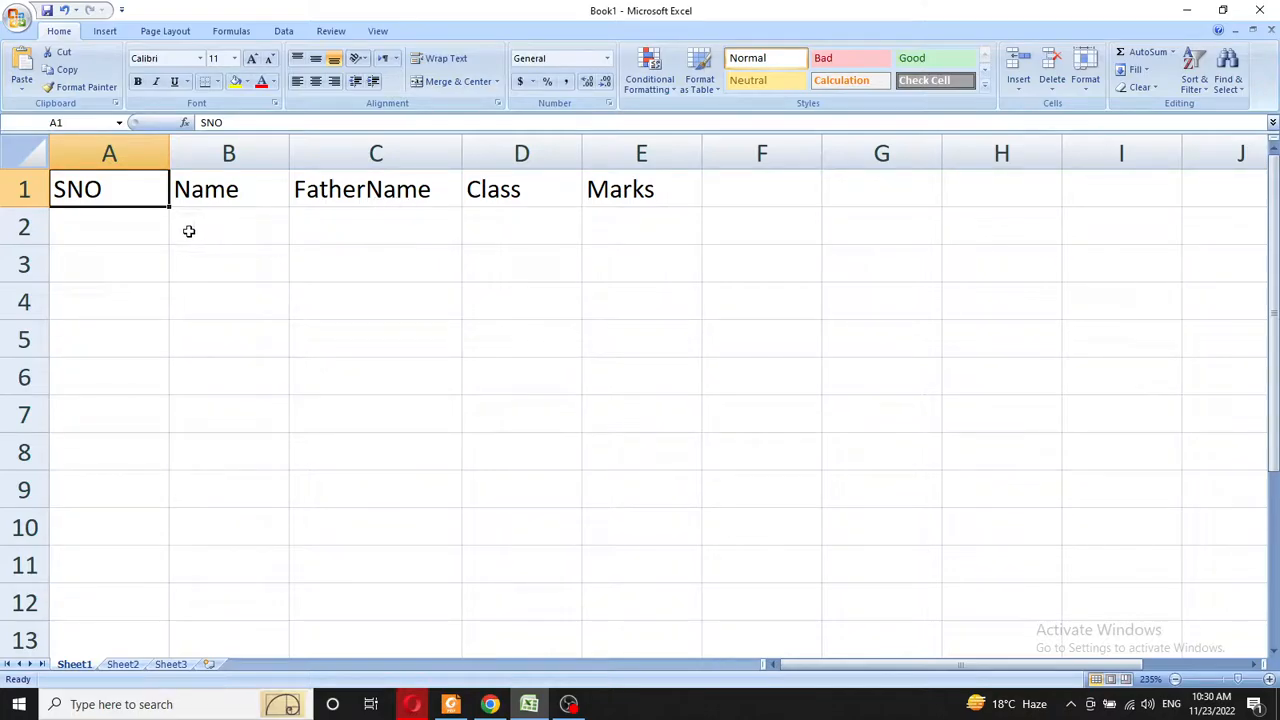
- Enter serial numbers 1, 2 and 3 in cells A2 to A4
{"action": "left_click", "coordinate": [65, 225]}
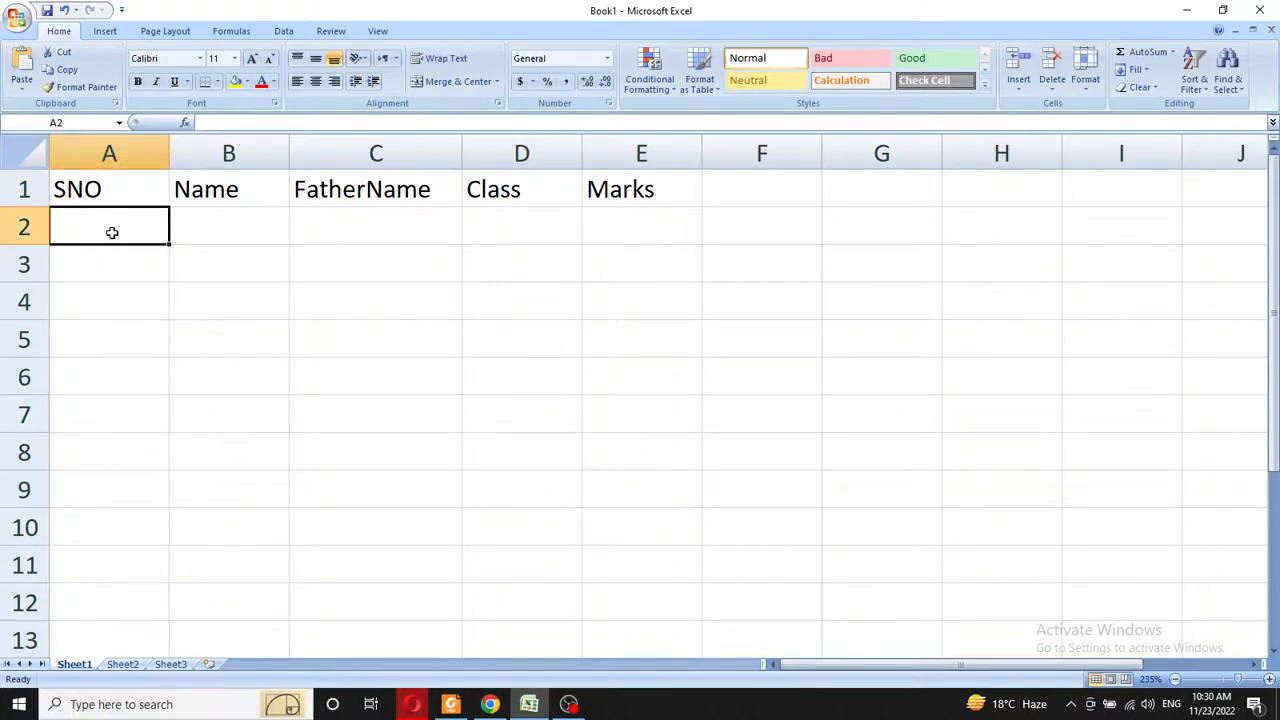
{"action": "type", "text": "12"}
{"action": "key", "text": "Return"}
{"action": "left_click", "coordinate": [110, 230]}
{"action": "type", "text": "1"}
{"action": "key", "text": "Return"}
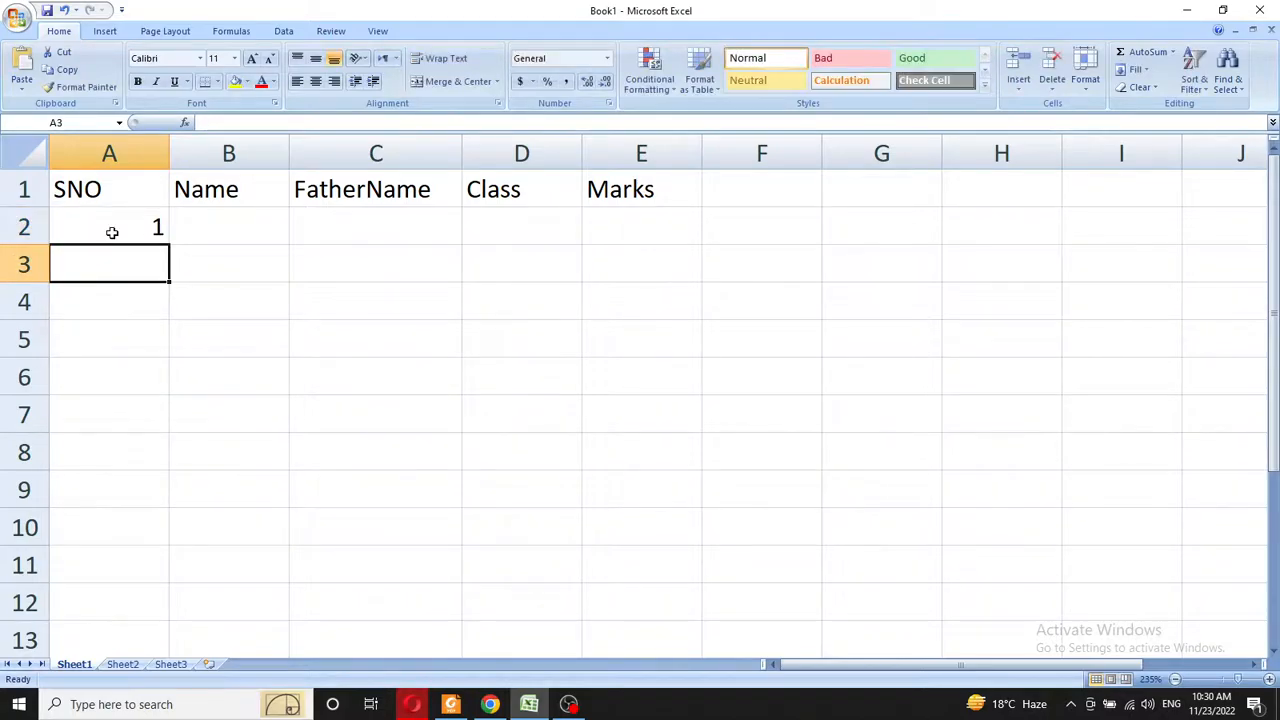
{"action": "type", "text": "2"}
{"action": "key", "text": "Return"}
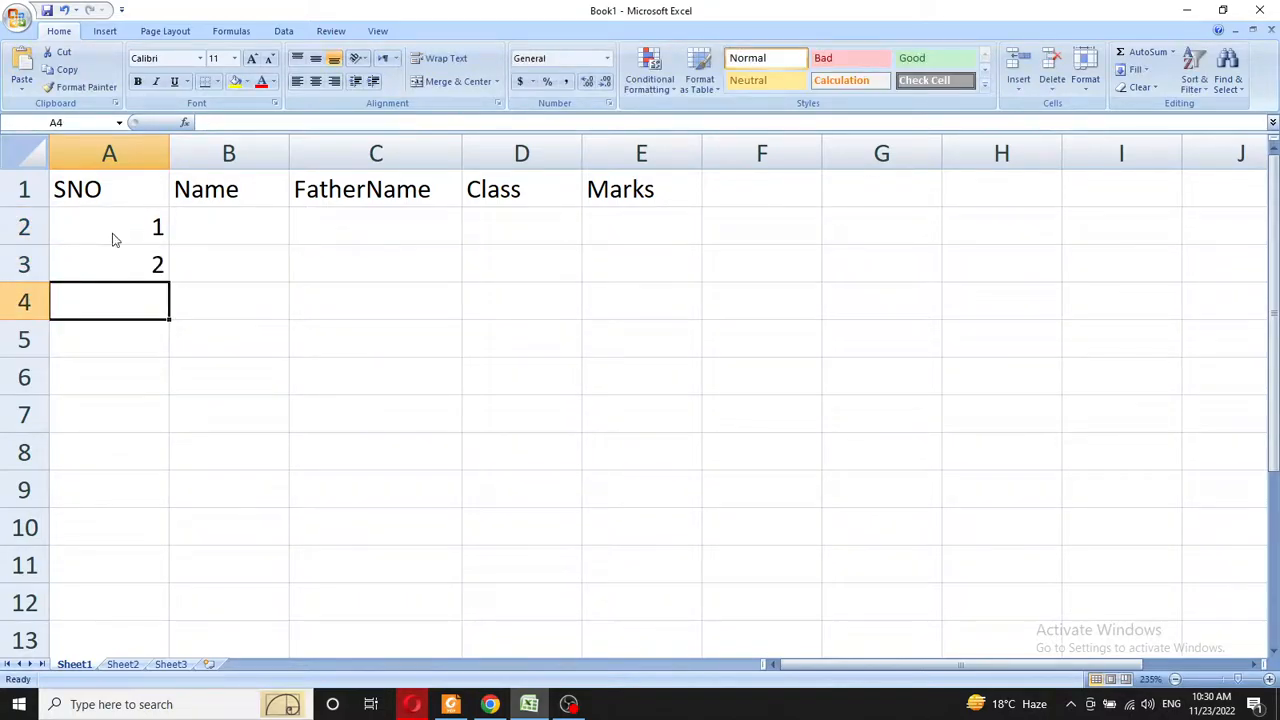
{"action": "type", "text": "3"}
{"action": "key", "text": "Return"}
{"action": "key", "text": "Up"}
{"action": "key", "text": "Up"}
{"action": "key", "text": "Up"}
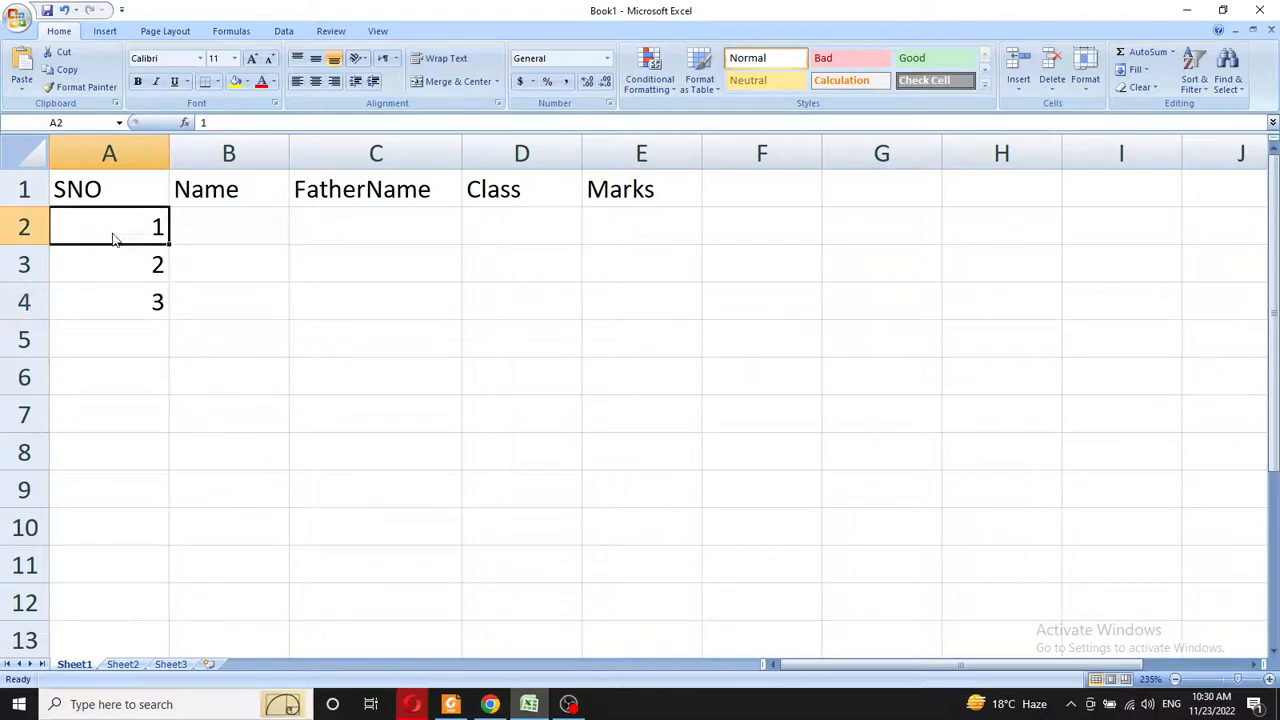
- Fill the serial numbers down to 10 in A11 and make row 2 taller
{"action": "left_click_drag", "start_coordinate": [117, 240], "coordinate": [171, 572]}
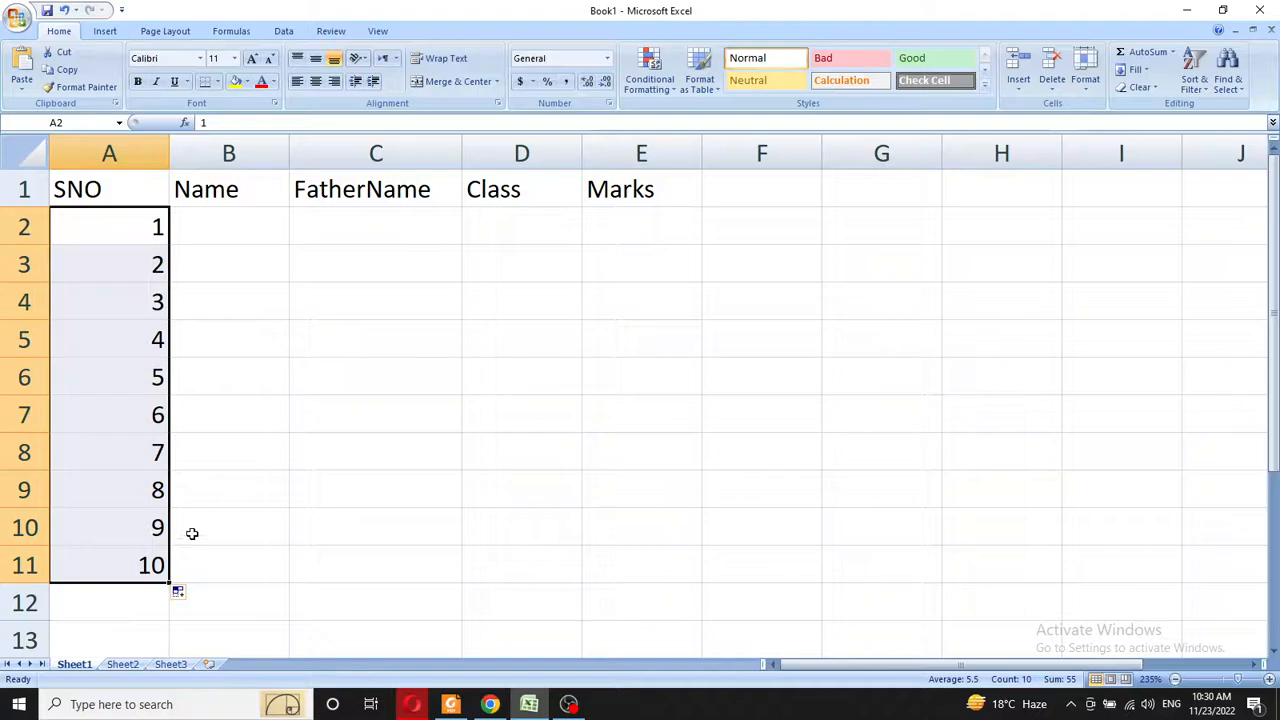
{"action": "left_click", "coordinate": [249, 334]}
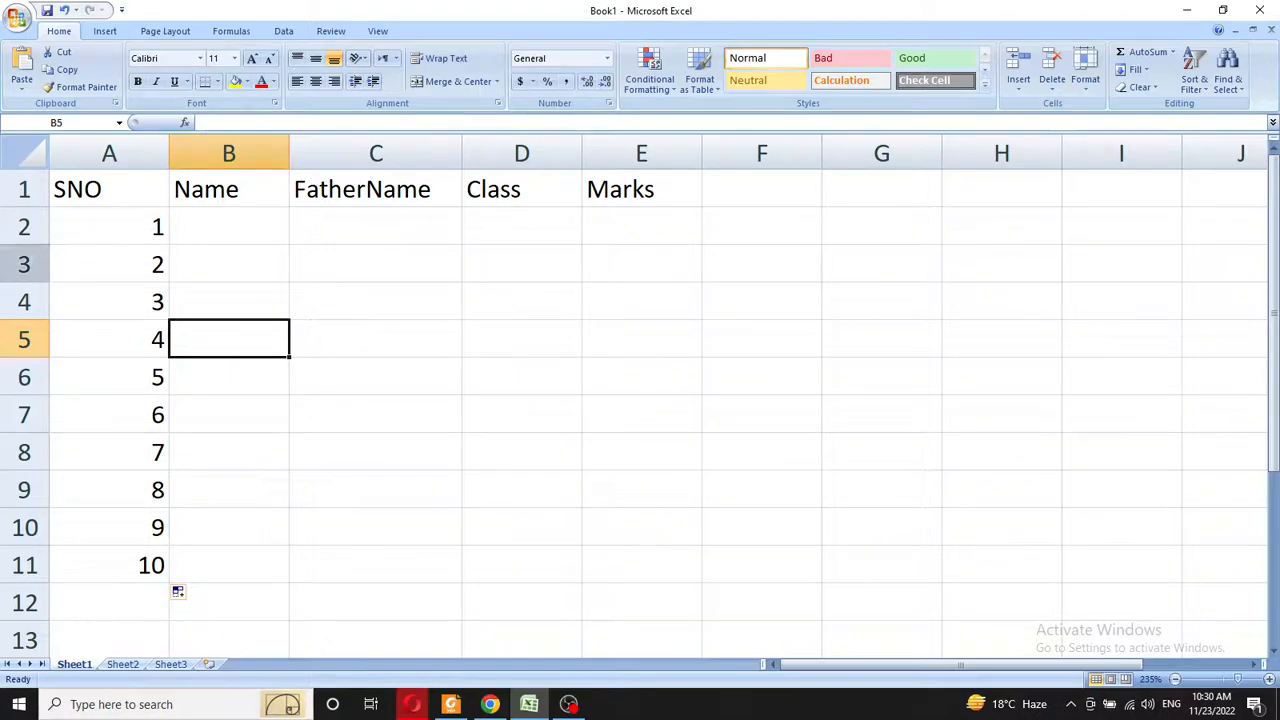
{"action": "left_click_drag", "start_coordinate": [23, 245], "coordinate": [40, 309]}
- Align serial number 1 in cell A2 to the left horizontally and top vertically
{"action": "left_click", "coordinate": [152, 298]}
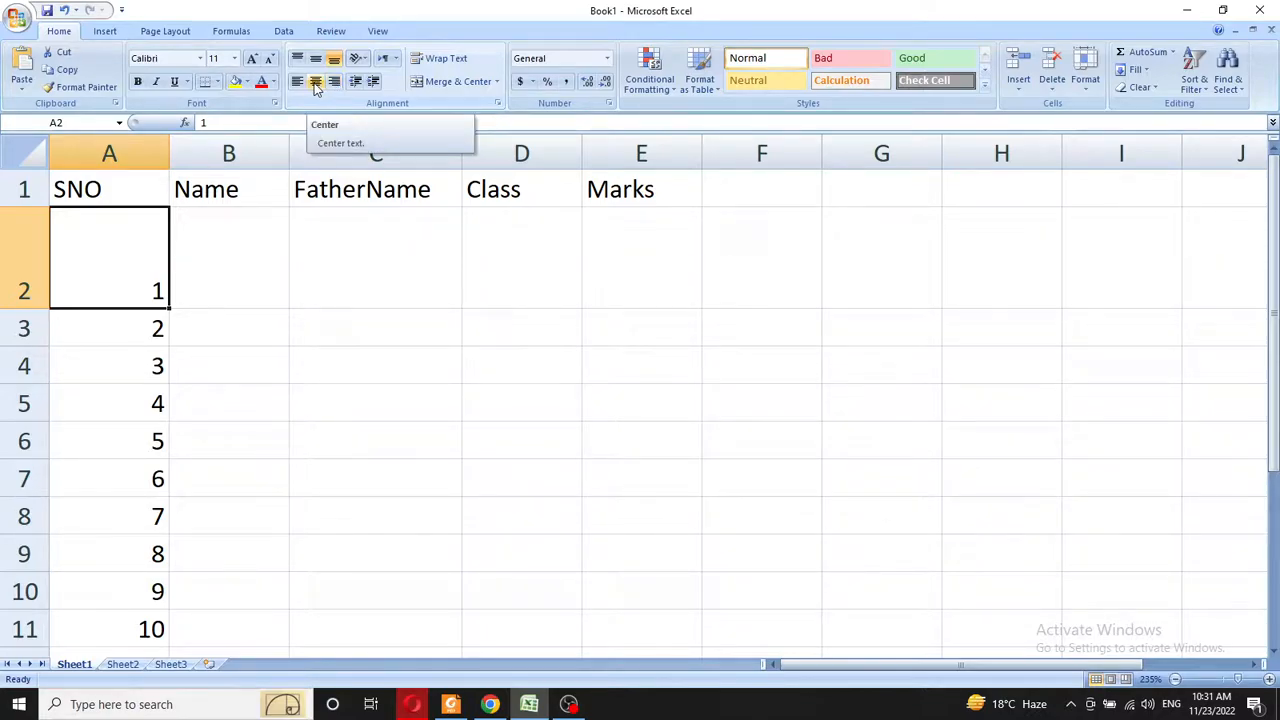
{"action": "left_click", "coordinate": [316, 82]}
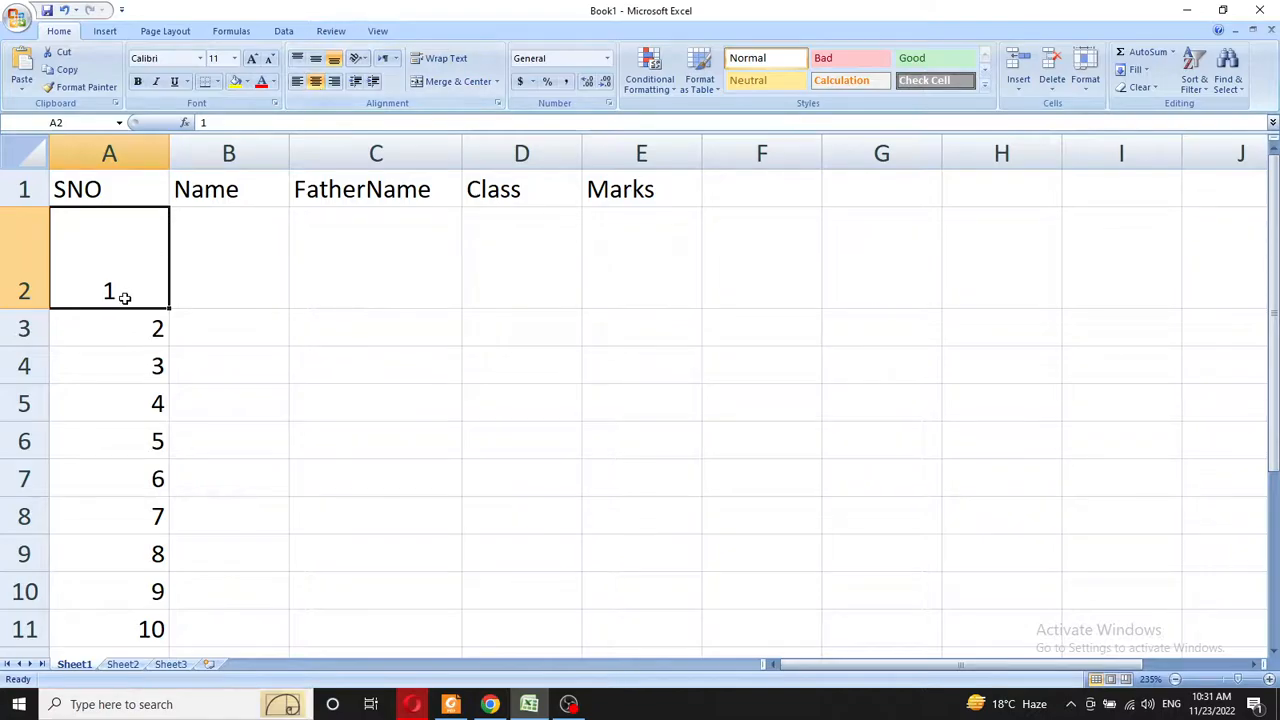
{"action": "left_click", "coordinate": [298, 83]}
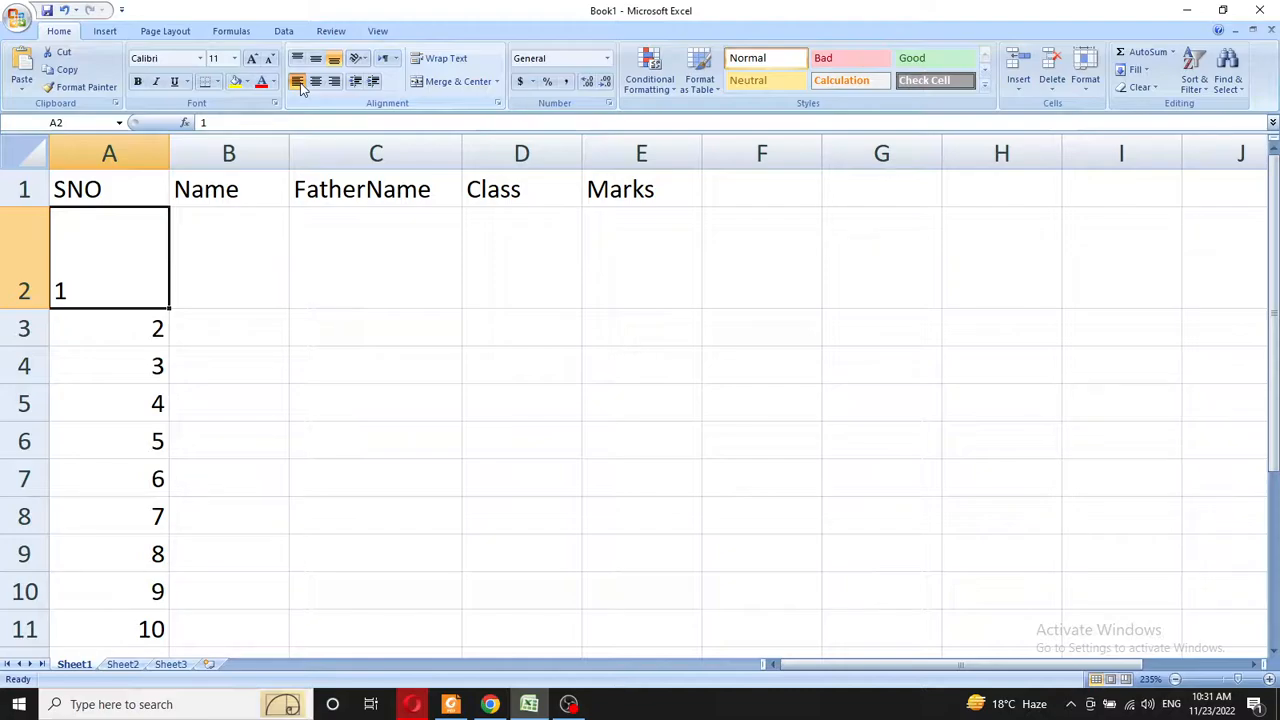
{"action": "left_click", "coordinate": [316, 83]}
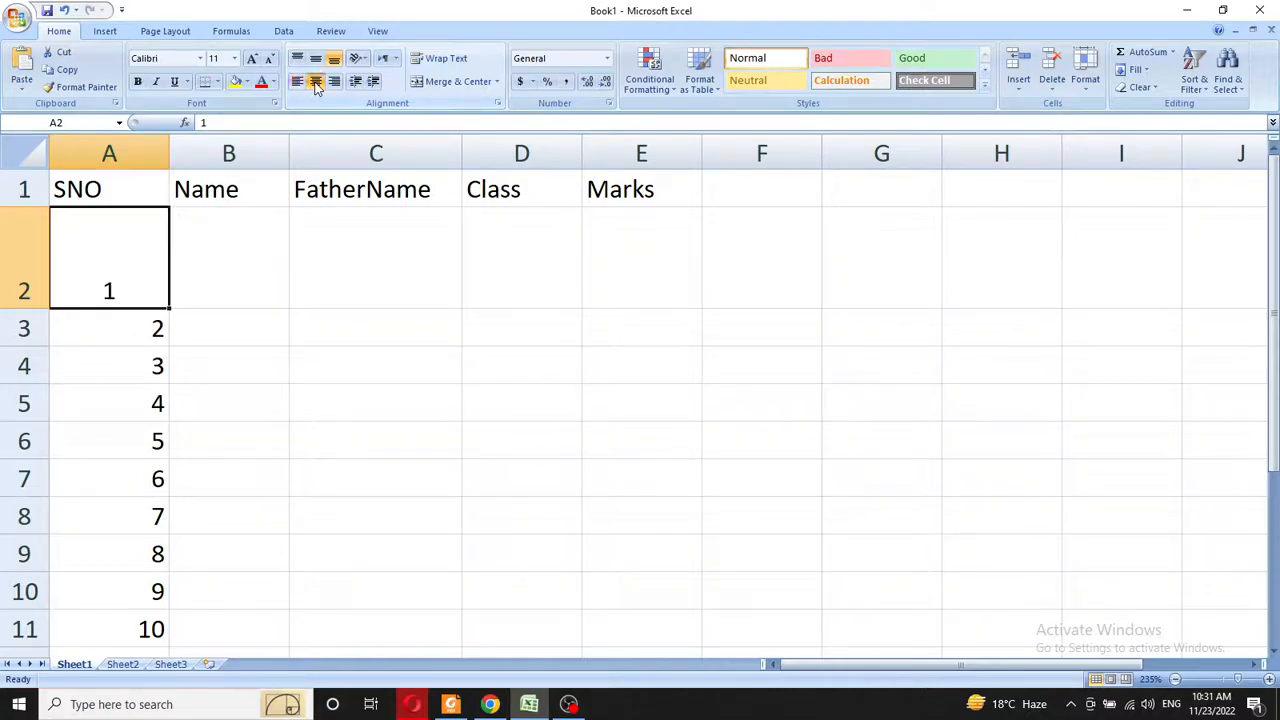
{"action": "left_click", "coordinate": [334, 82]}
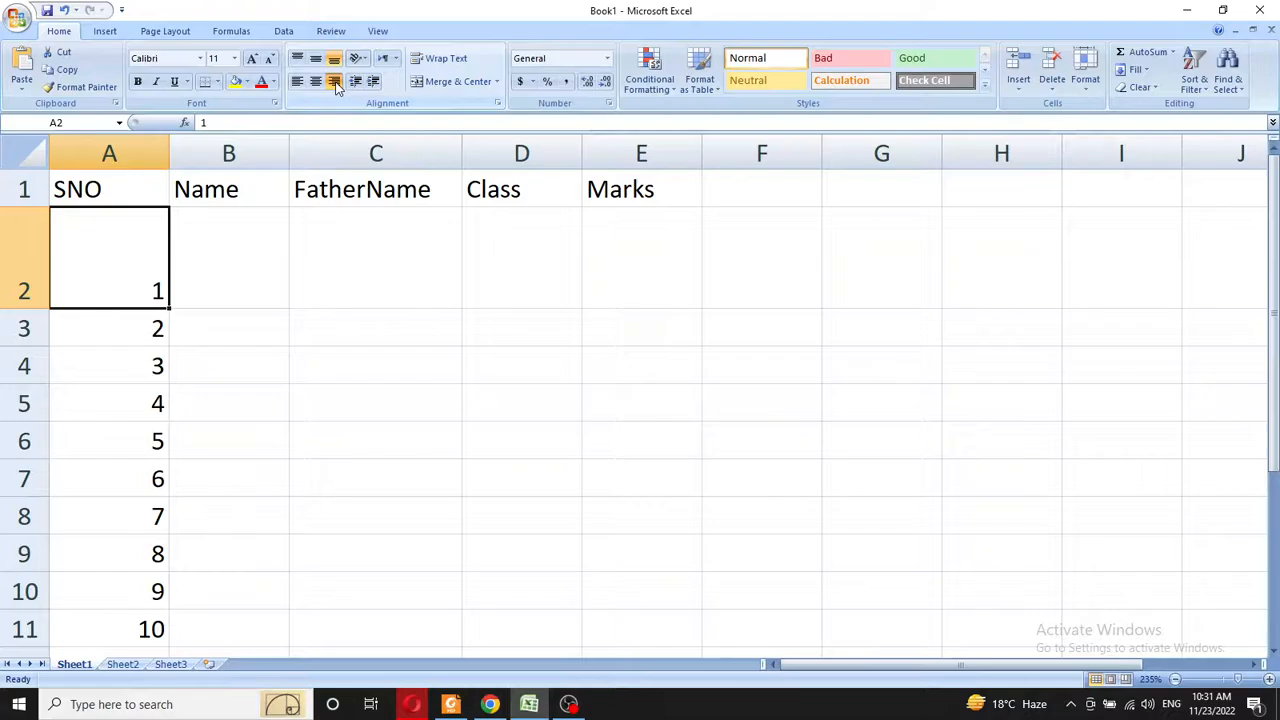
{"action": "left_click", "coordinate": [298, 83]}
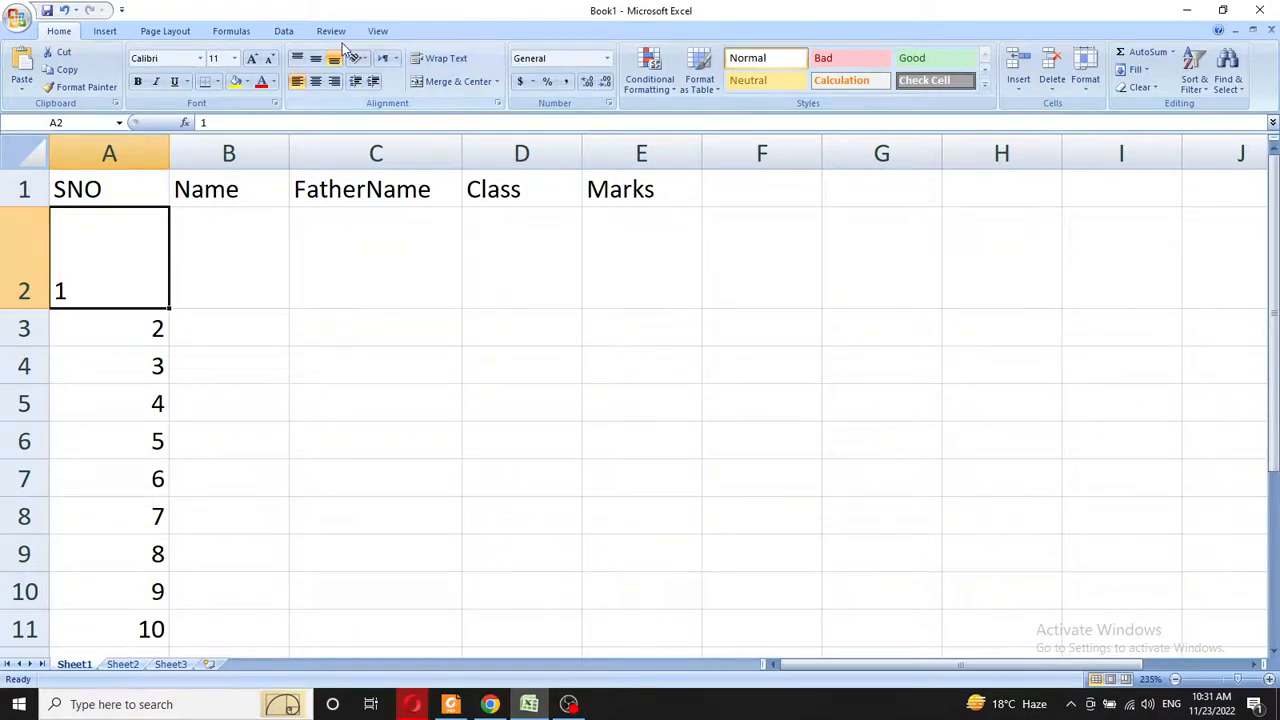
{"action": "left_click", "coordinate": [315, 58]}
{"action": "left_click", "coordinate": [298, 58]}
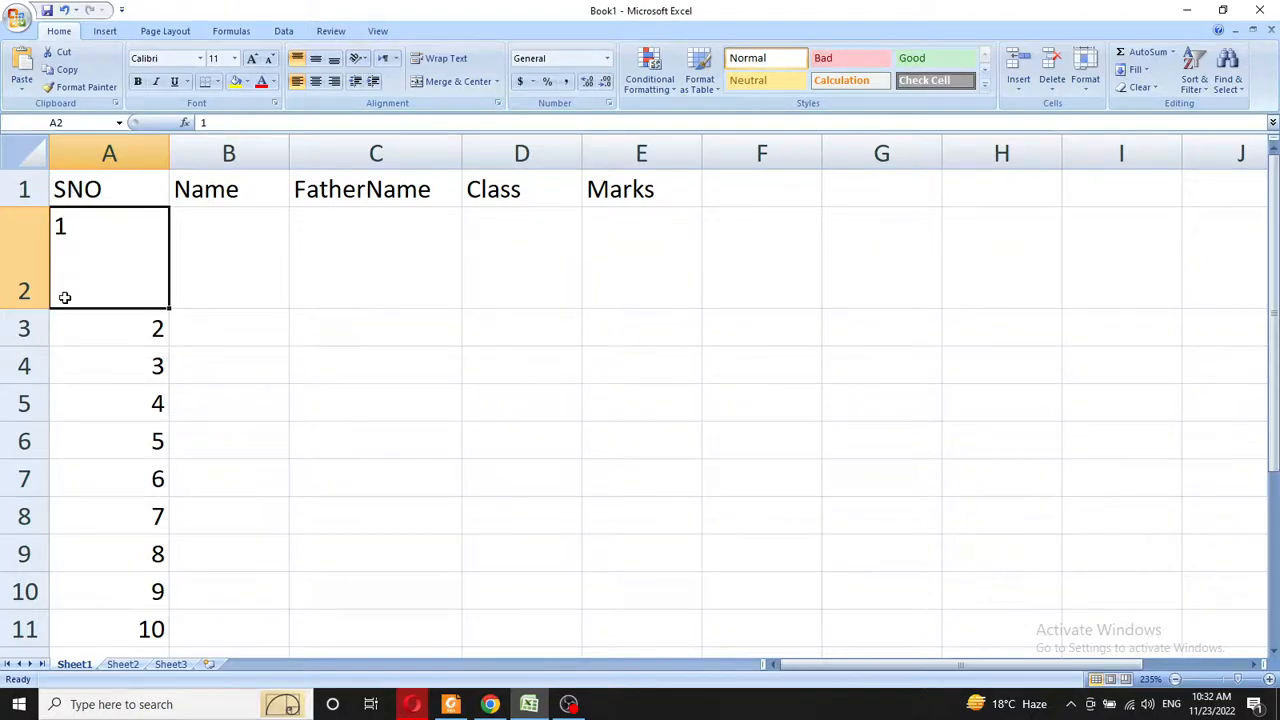
{"action": "left_click", "coordinate": [315, 60]}
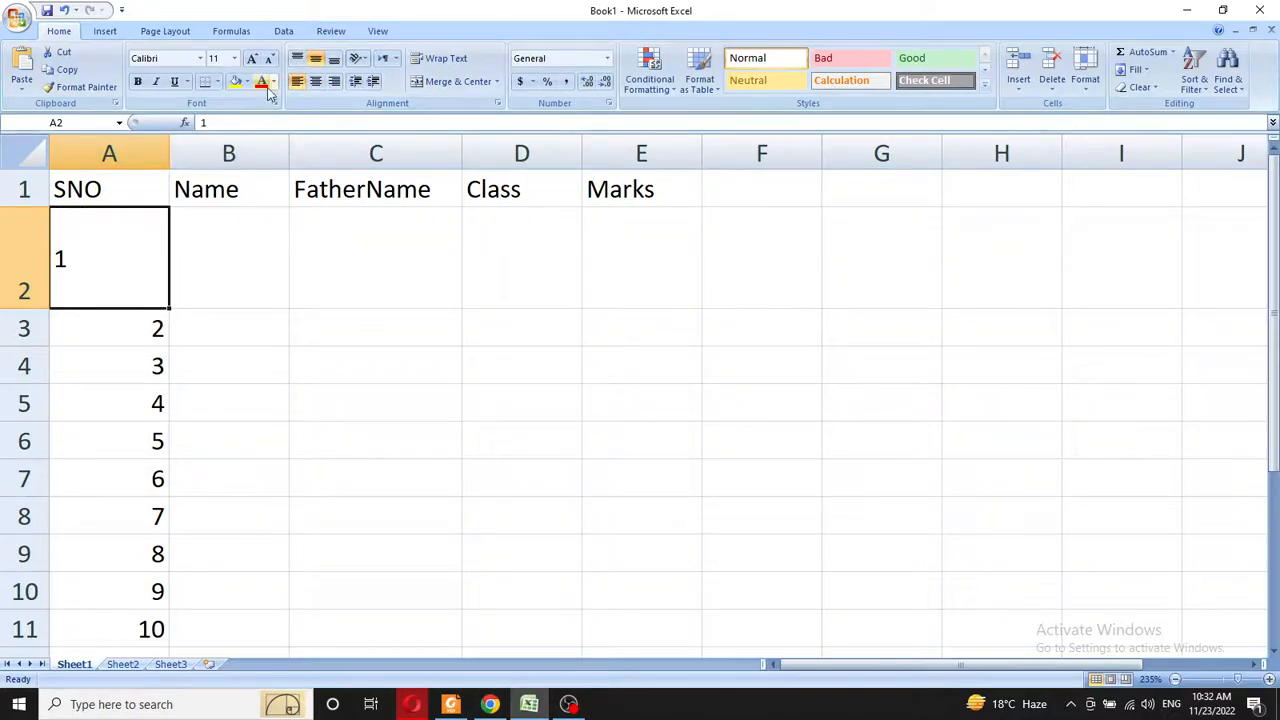
{"action": "left_click", "coordinate": [297, 58]}
{"action": "left_click", "coordinate": [315, 81]}
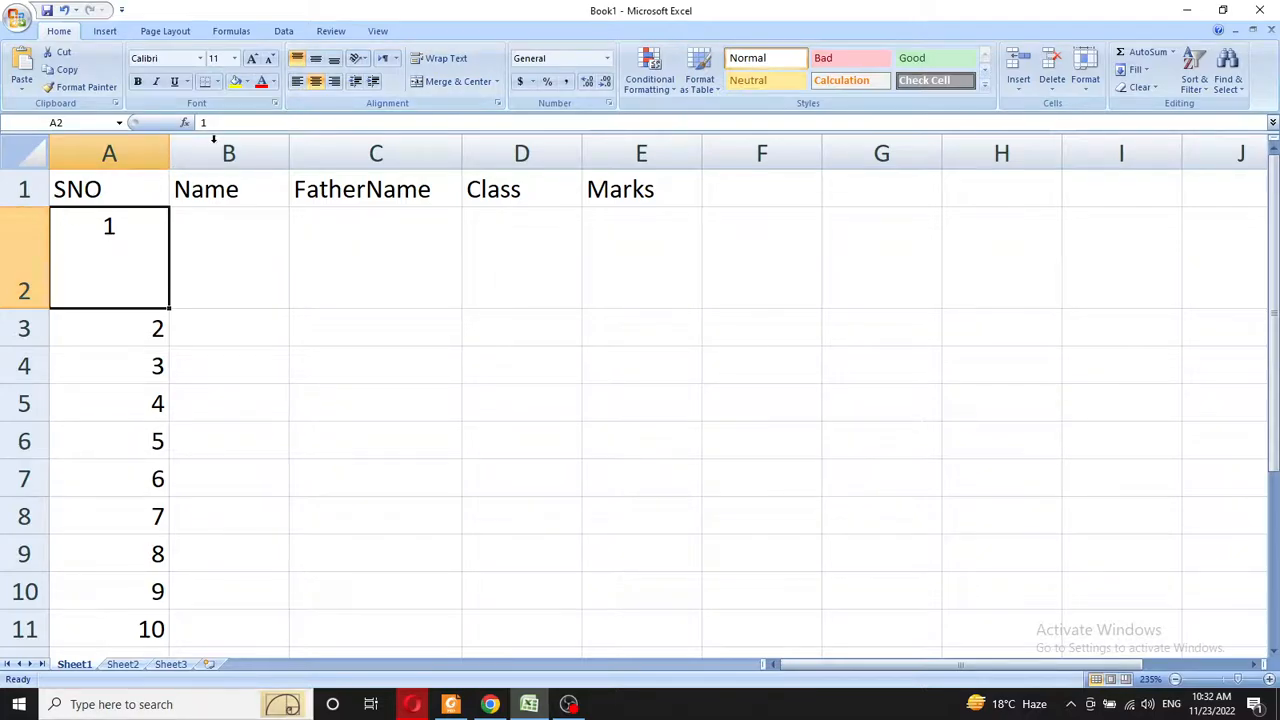
{"action": "left_click", "coordinate": [299, 59]}
{"action": "left_click", "coordinate": [299, 59]}
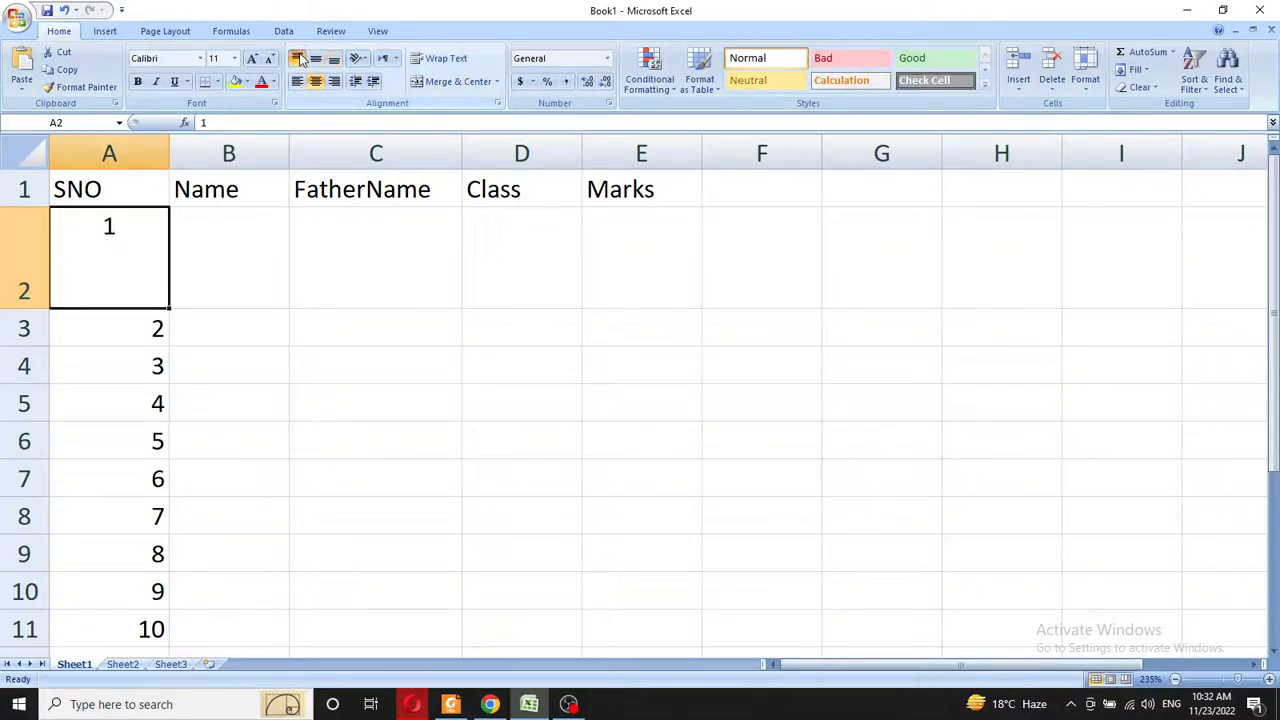
{"action": "left_click", "coordinate": [316, 82]}
{"action": "left_click", "coordinate": [316, 82]}
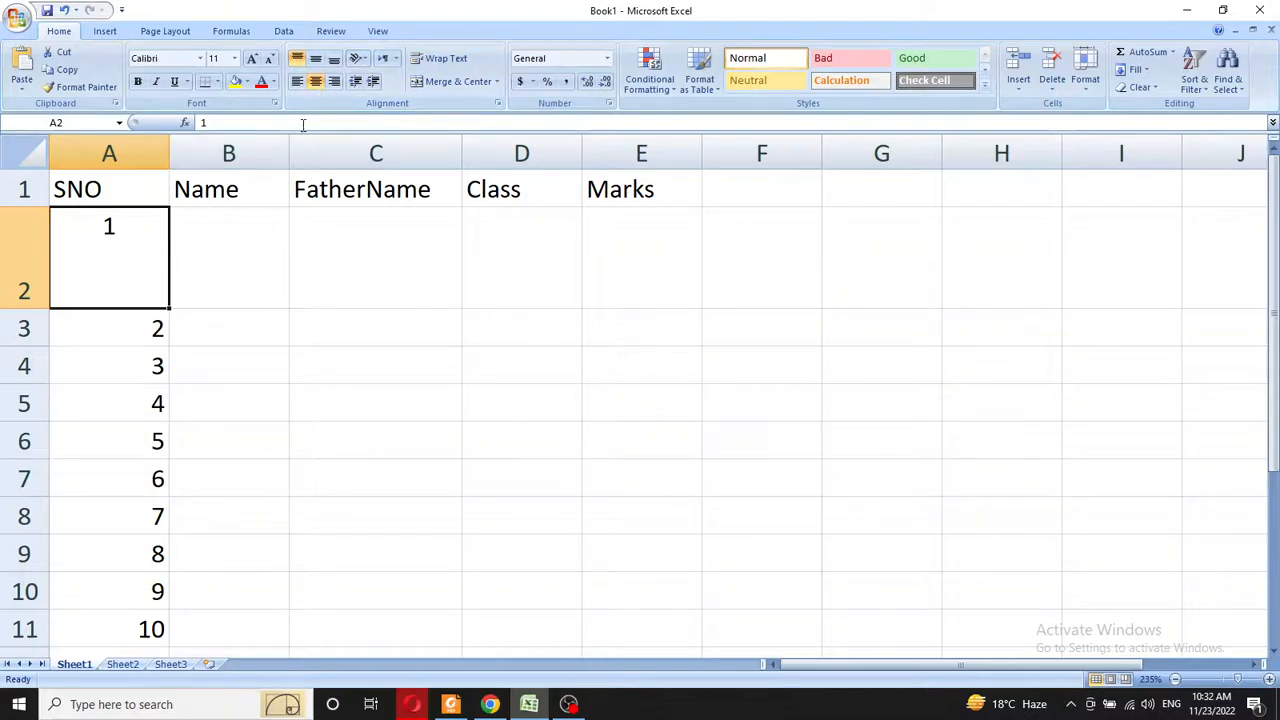
{"action": "left_click", "coordinate": [317, 60]}
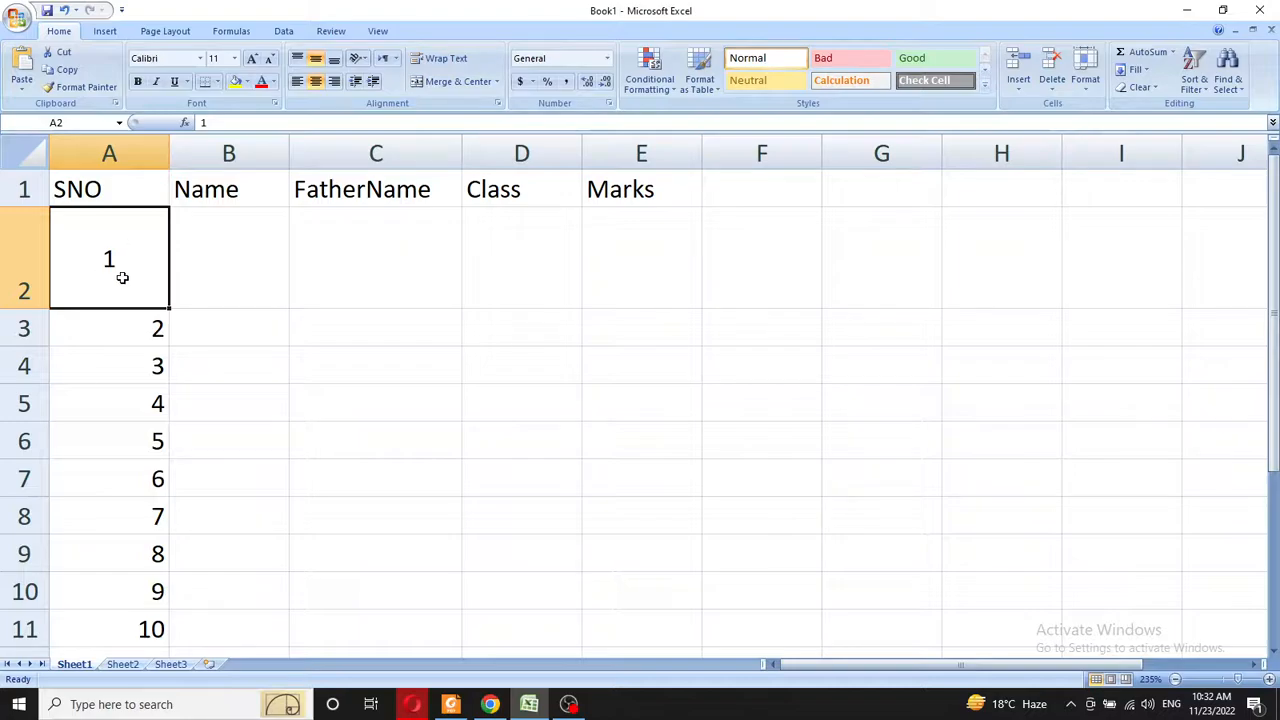
{"action": "left_click", "coordinate": [118, 331]}
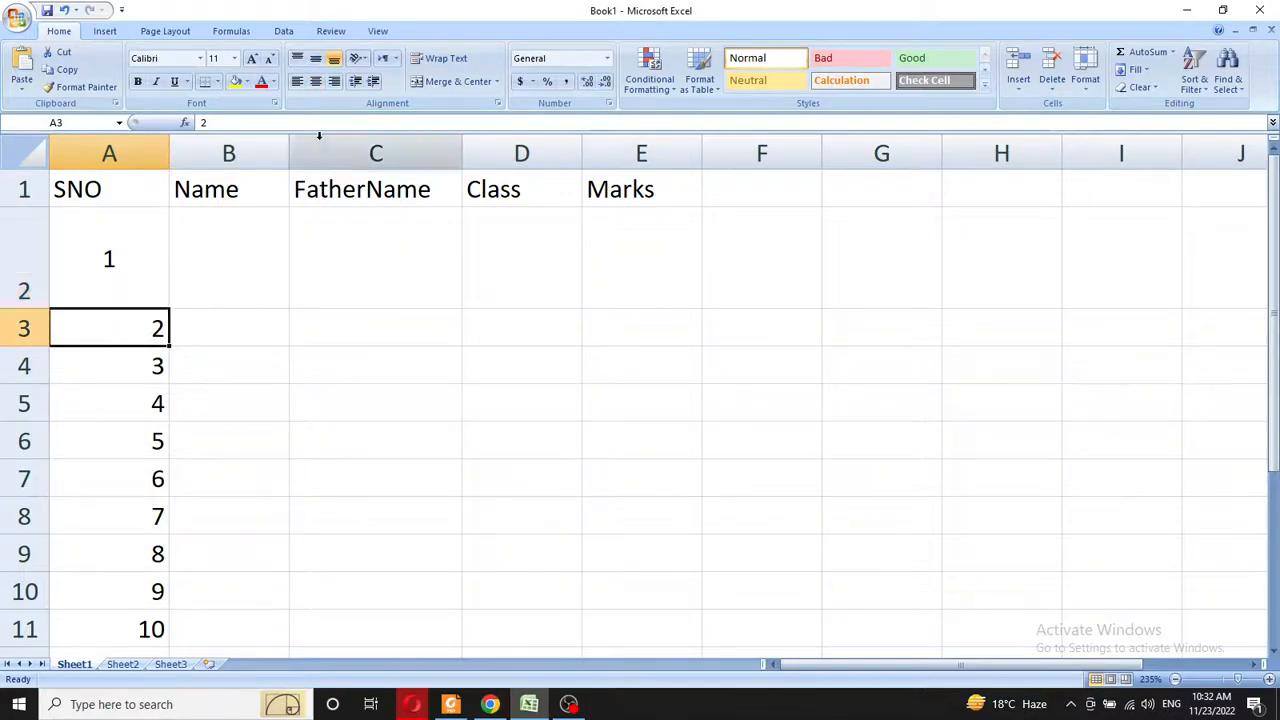
{"action": "left_click", "coordinate": [315, 82]}
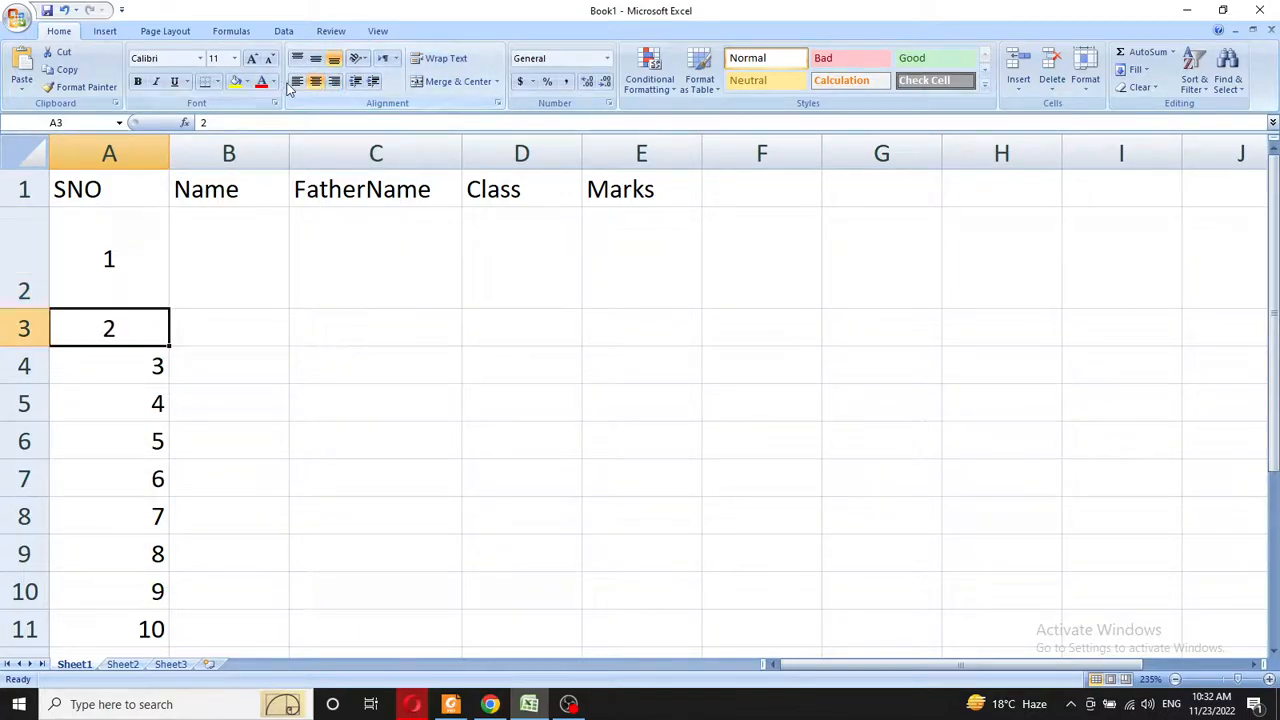
{"action": "left_click", "coordinate": [300, 83]}
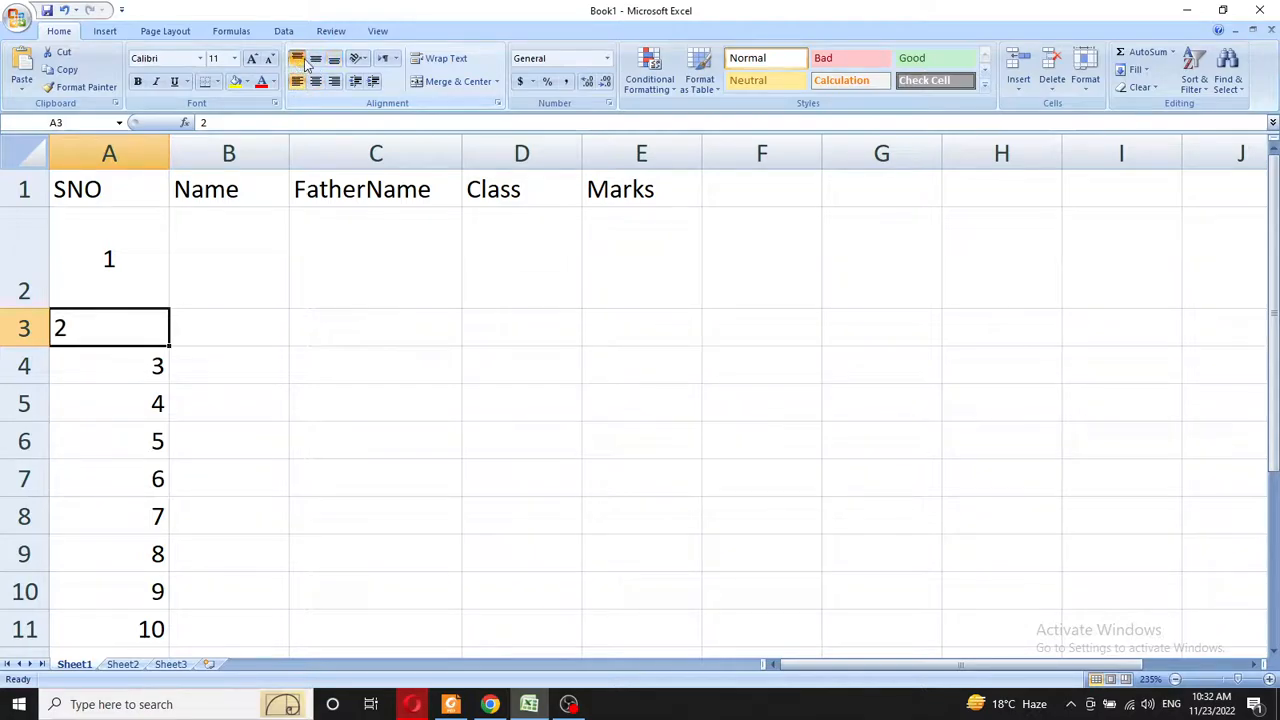
{"action": "left_click", "coordinate": [315, 58]}
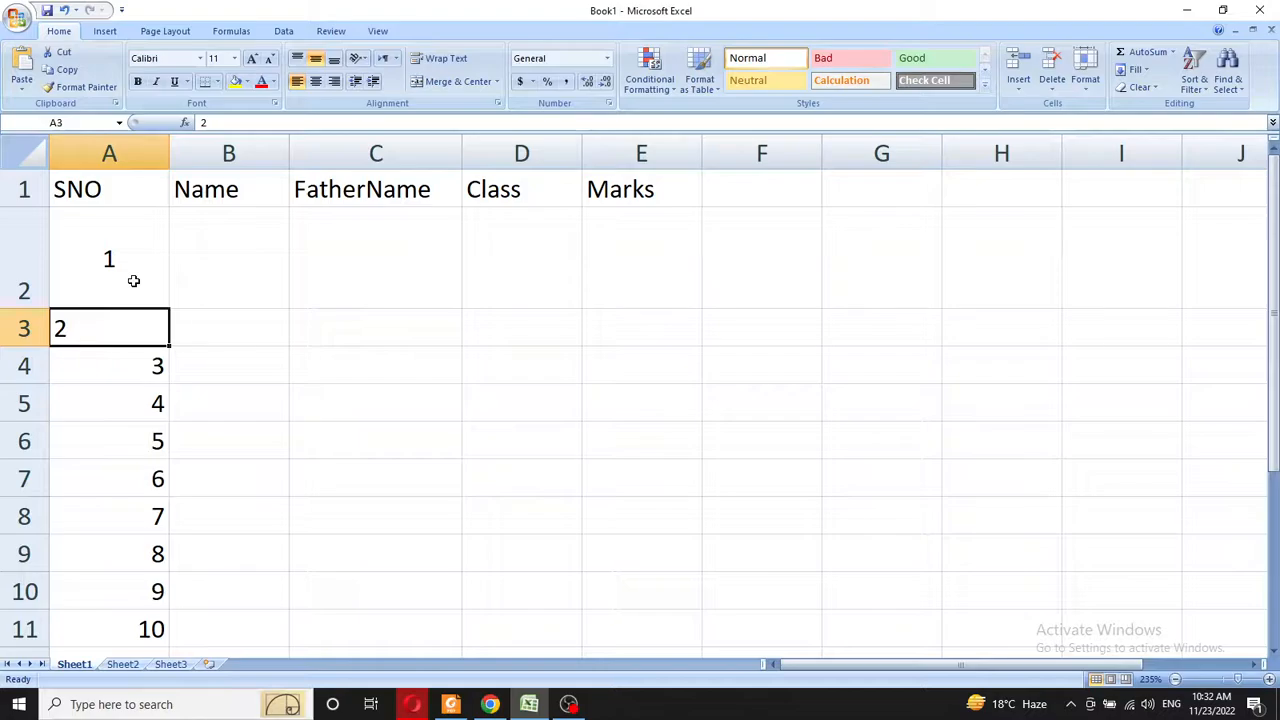
{"action": "left_click", "coordinate": [137, 229]}
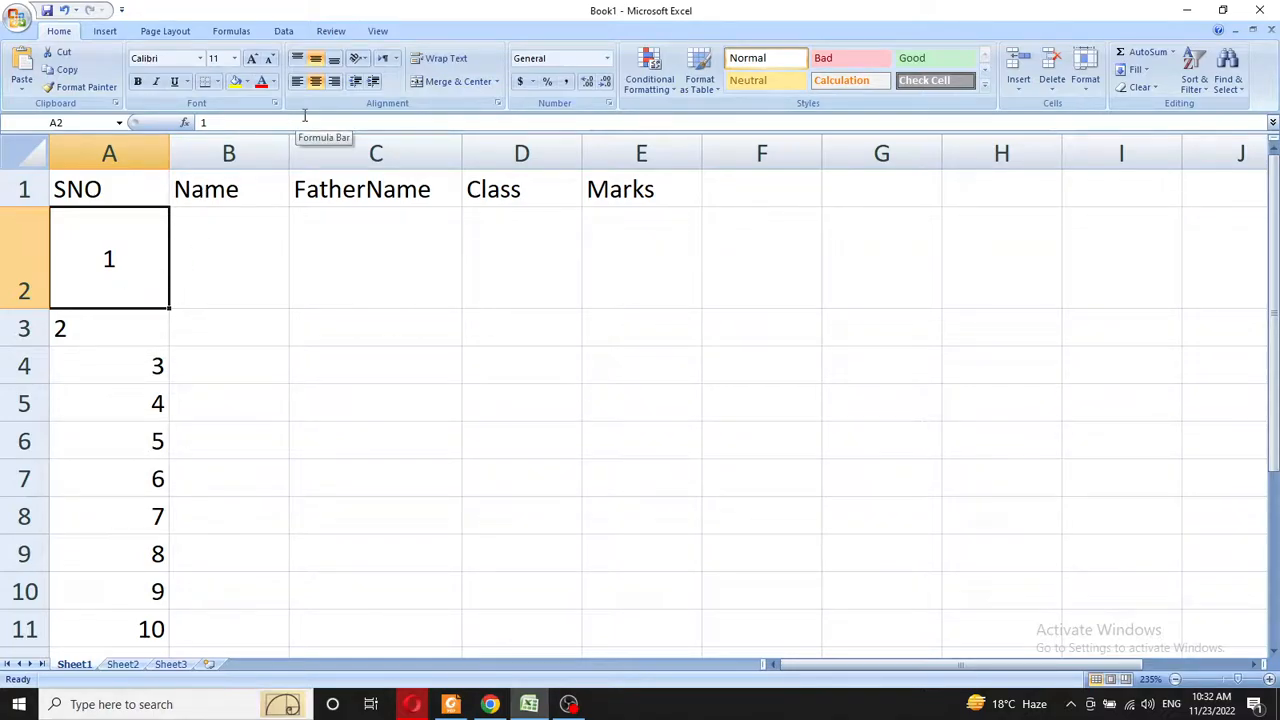
{"action": "left_click", "coordinate": [450, 704]}
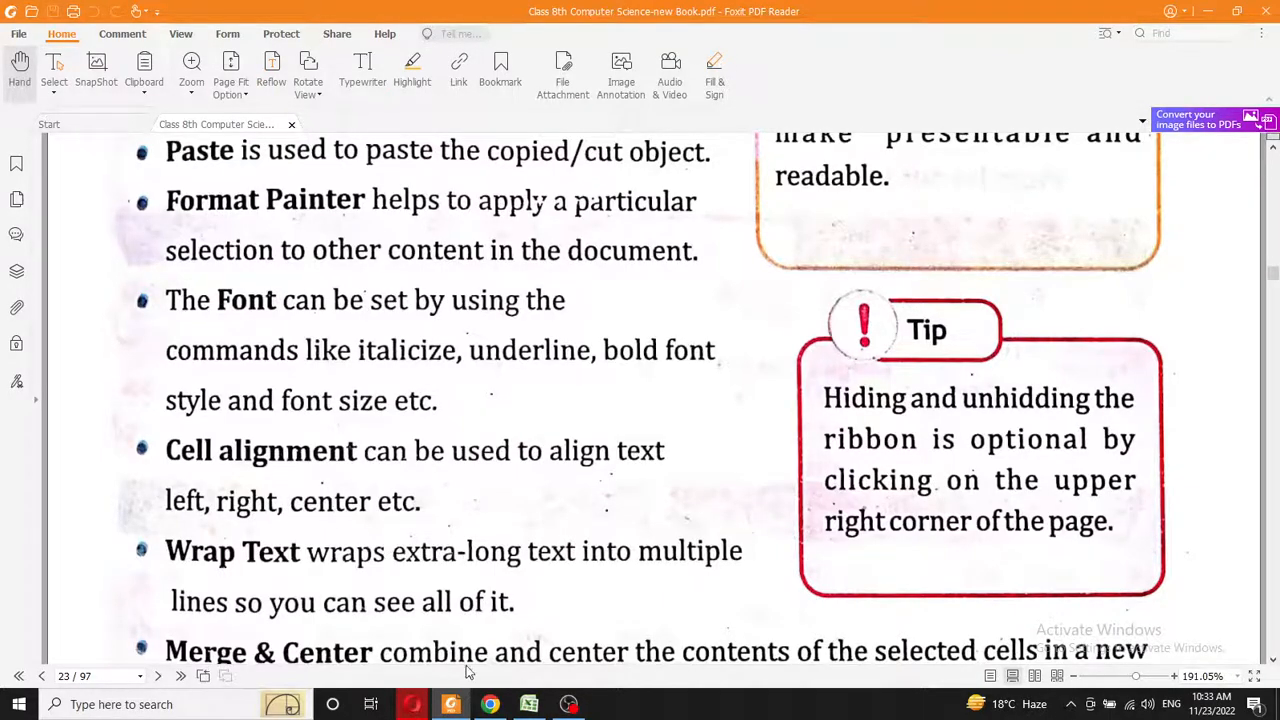
{"action": "left_click", "coordinate": [529, 704]}
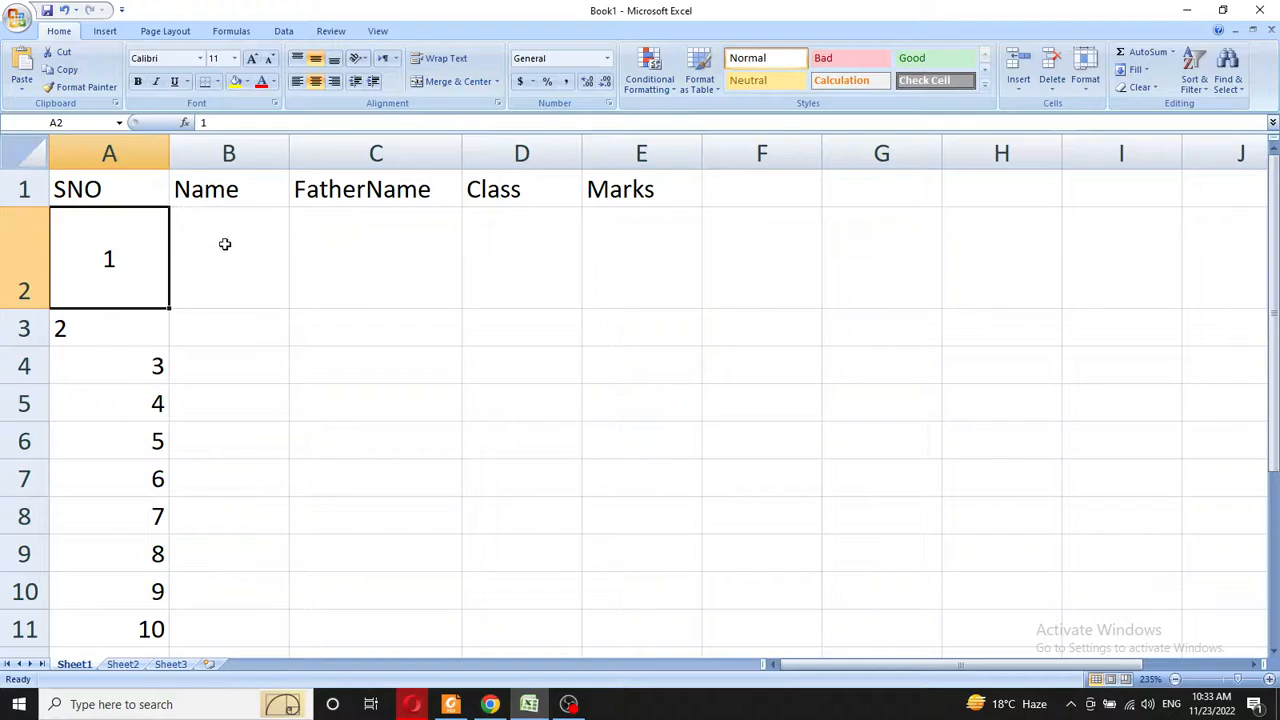
- AutoFit all columns, restore row 2's height, and centre serial numbers 1–10
{"action": "left_click", "coordinate": [36, 152]}
{"action": "double_click", "coordinate": [168, 152]}
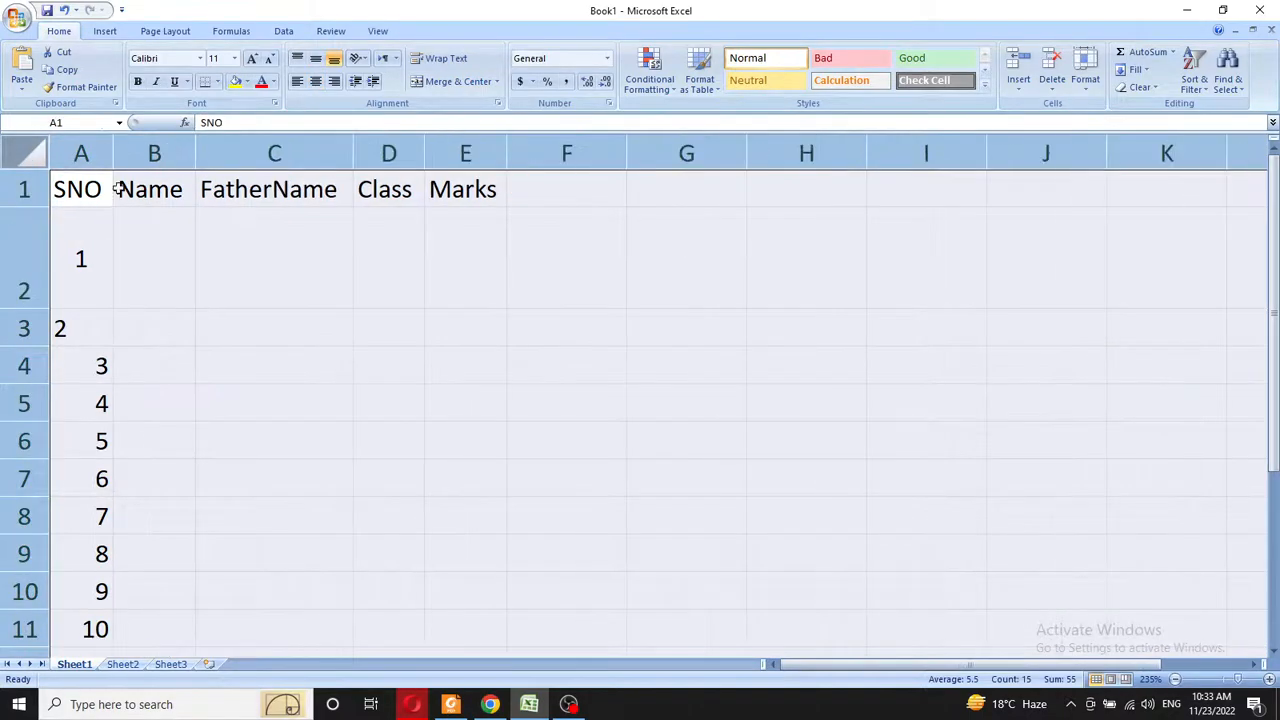
{"action": "double_click", "coordinate": [32, 311]}
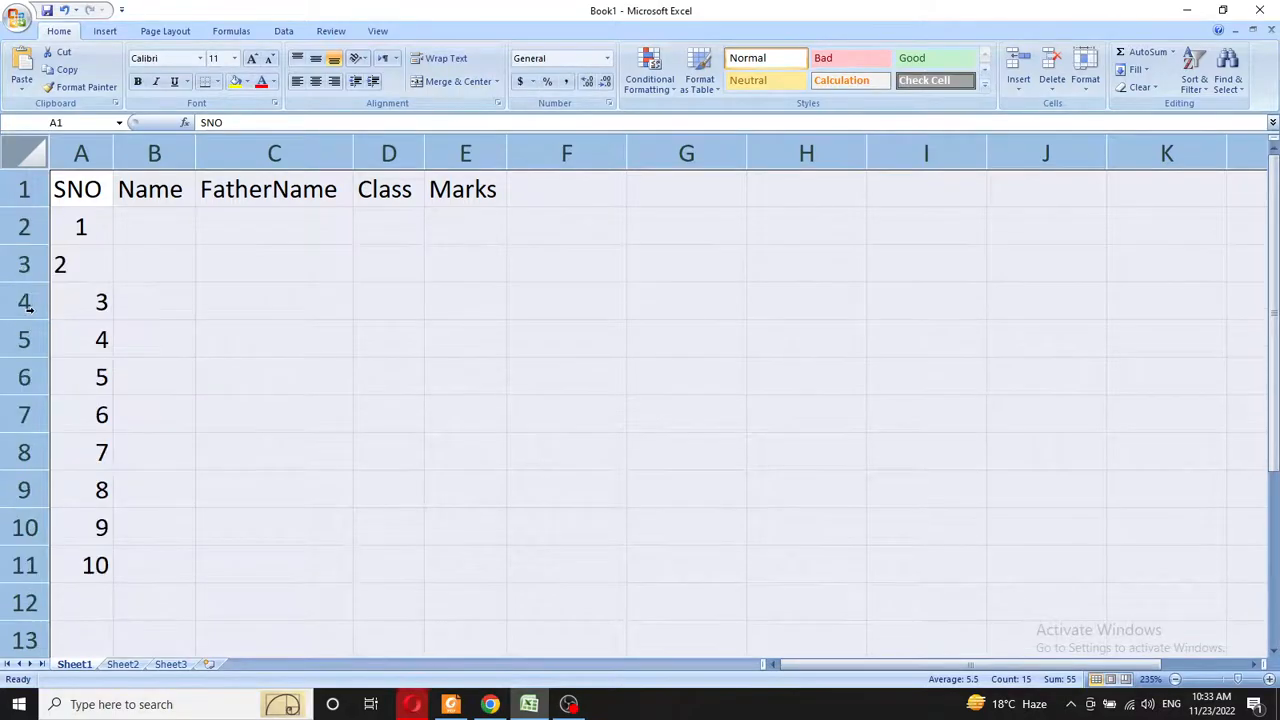
{"action": "left_click", "coordinate": [148, 276]}
{"action": "left_click_drag", "start_coordinate": [79, 220], "coordinate": [94, 563]}
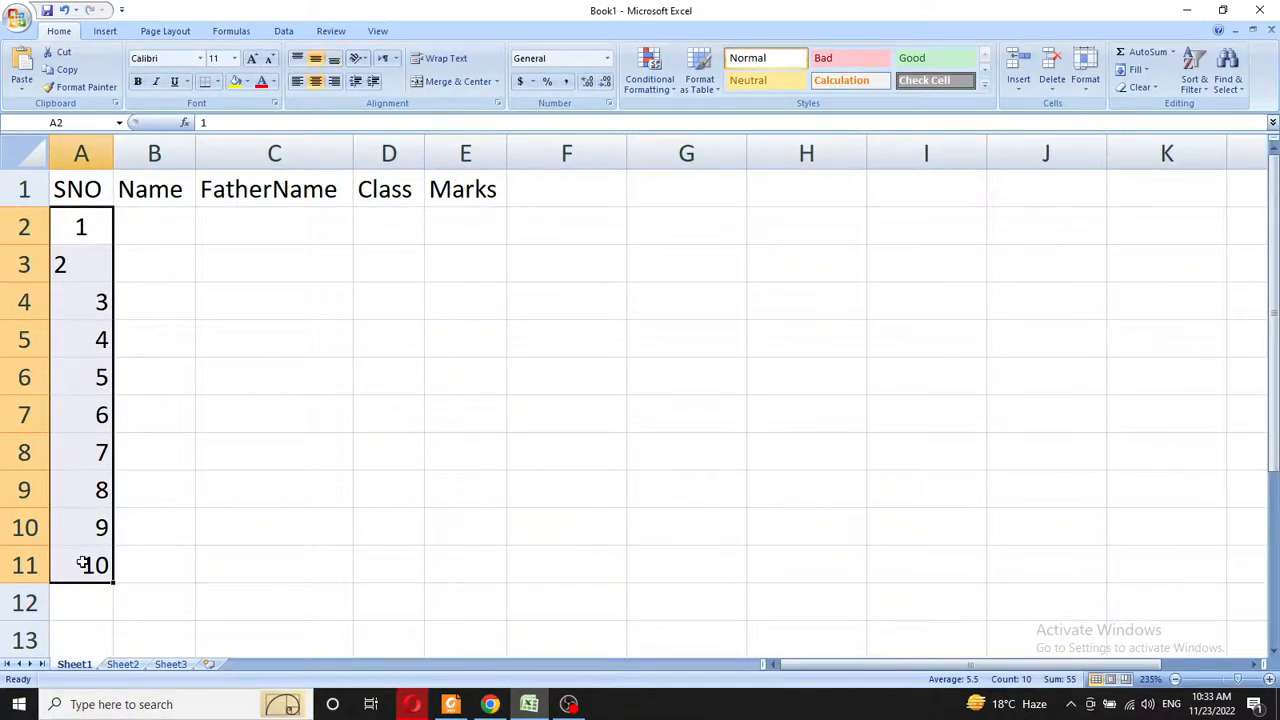
{"action": "left_click", "coordinate": [316, 82]}
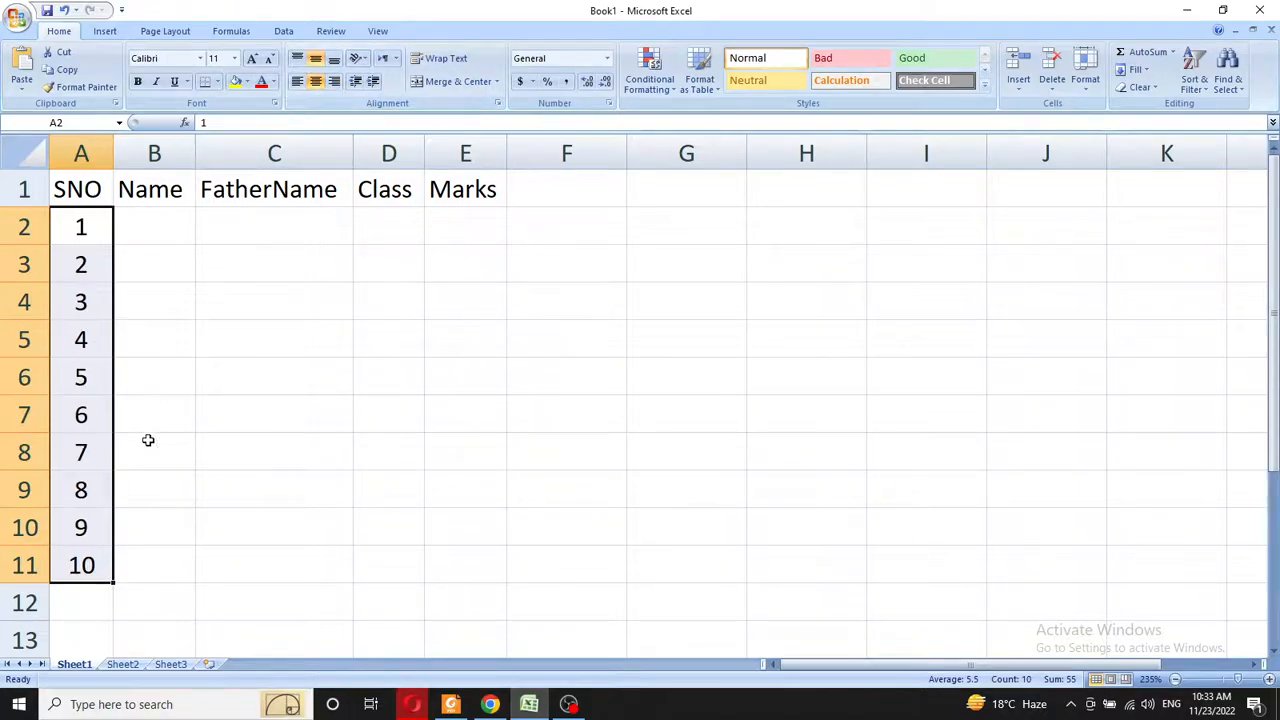
- Apply All Borders to every cell of A1:E11
{"action": "left_click_drag", "start_coordinate": [86, 183], "coordinate": [451, 548]}
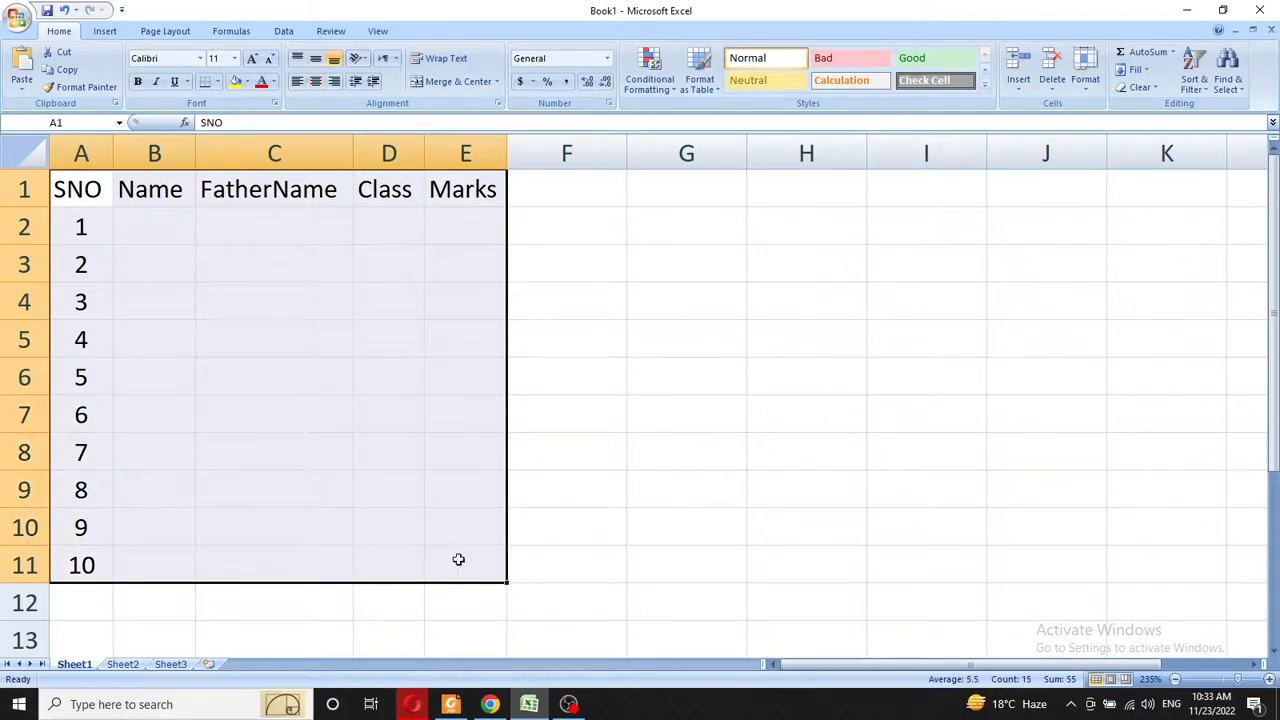
{"action": "left_click", "coordinate": [217, 82]}
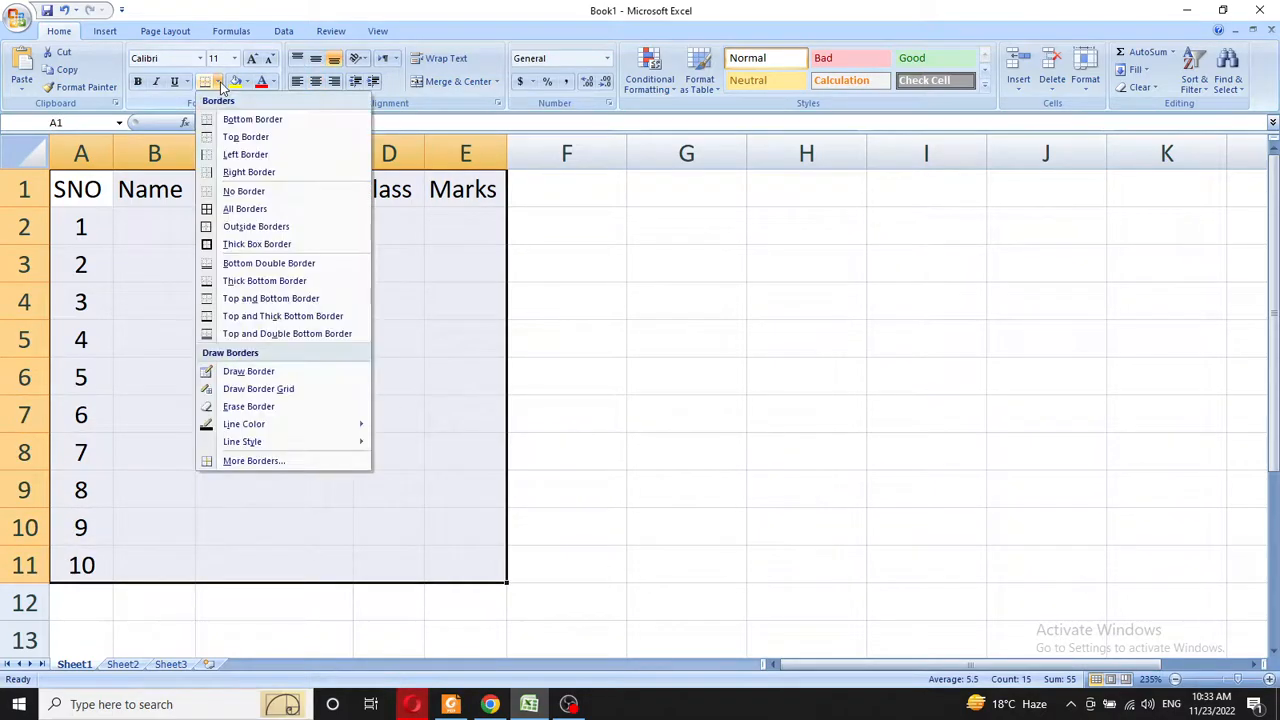
{"action": "left_click", "coordinate": [228, 210]}
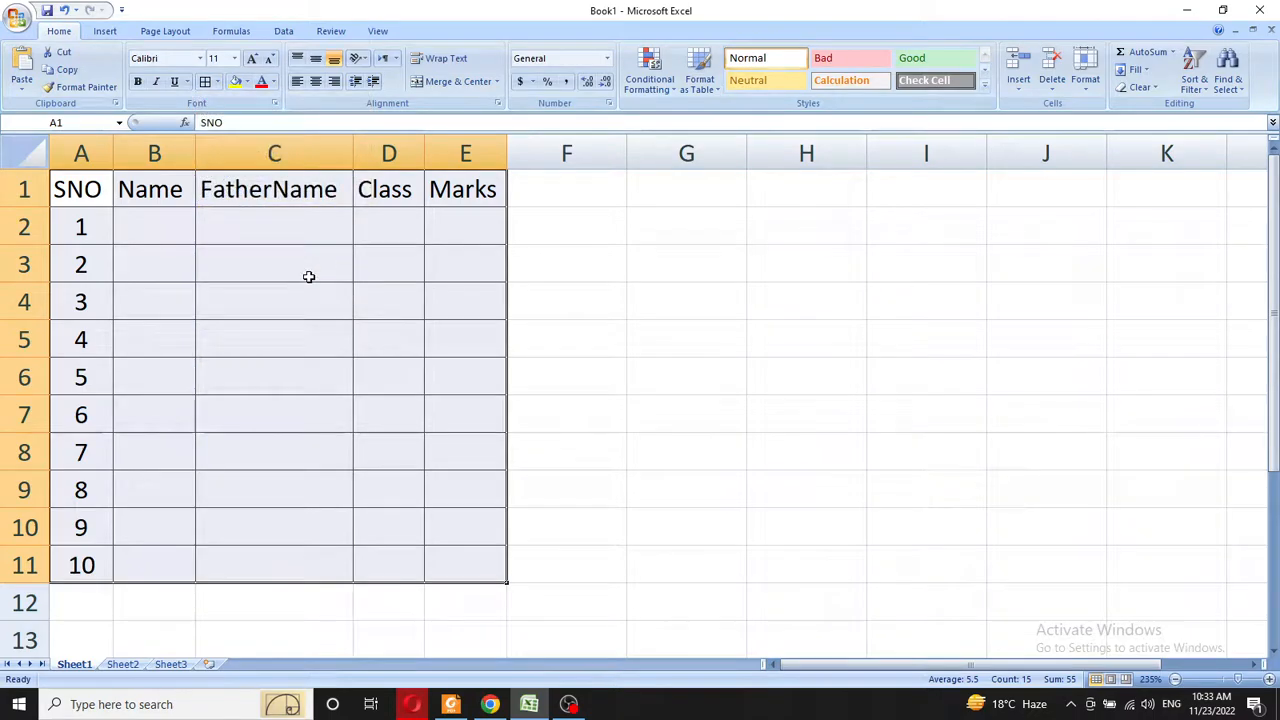
{"action": "left_click", "coordinate": [271, 224]}
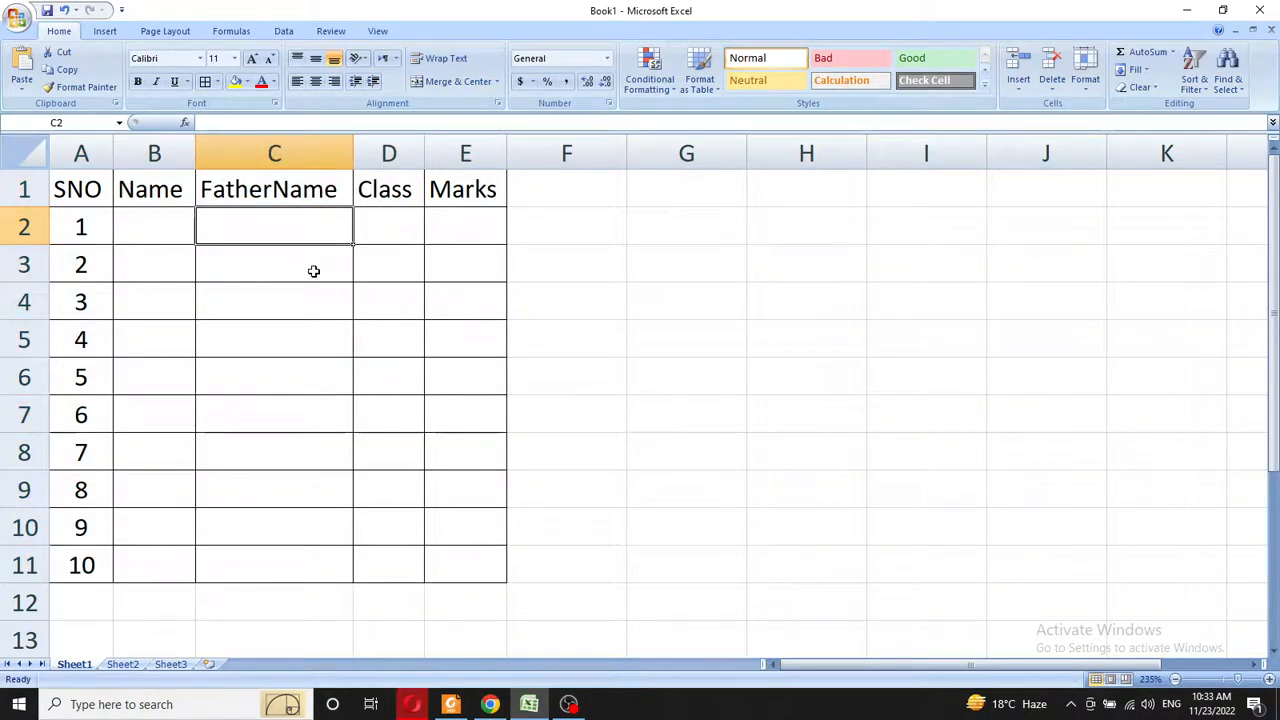
{"action": "left_click_drag", "start_coordinate": [76, 186], "coordinate": [465, 188]}
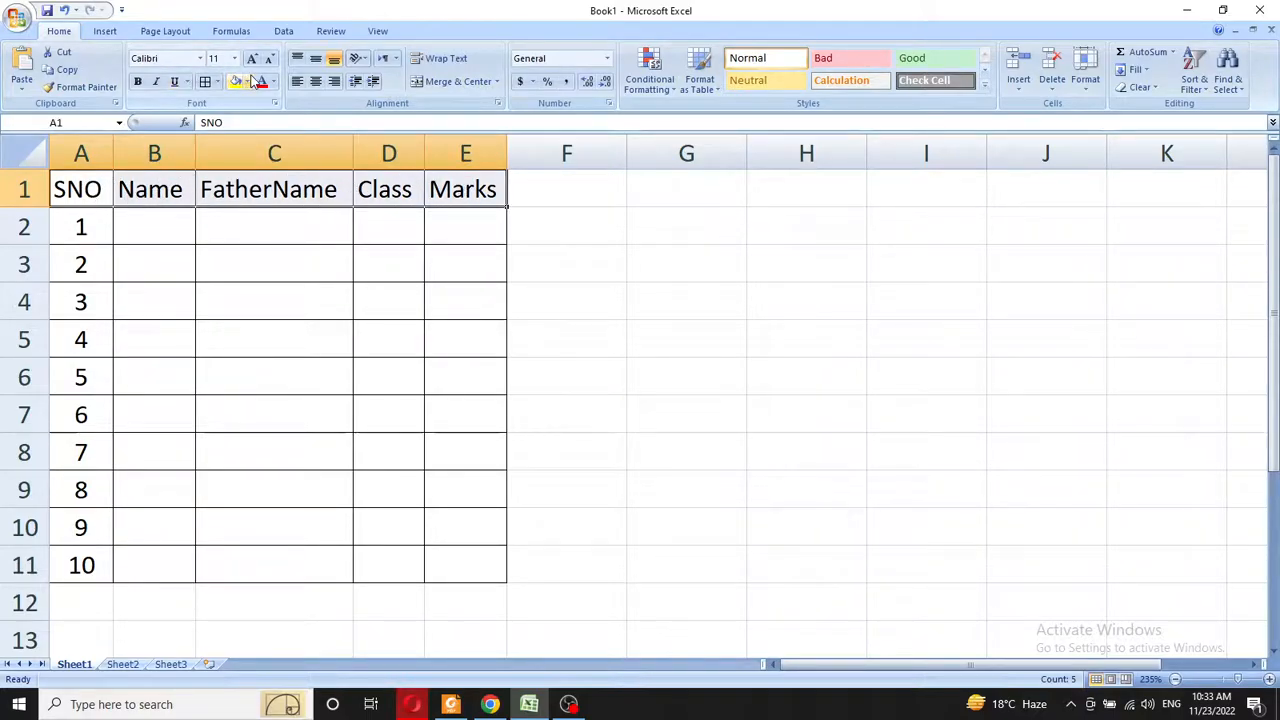
- Make headers A1:E1 Cambria 14 pt bold italic underlined, and widen column A for SNO
{"action": "left_click", "coordinate": [199, 60]}
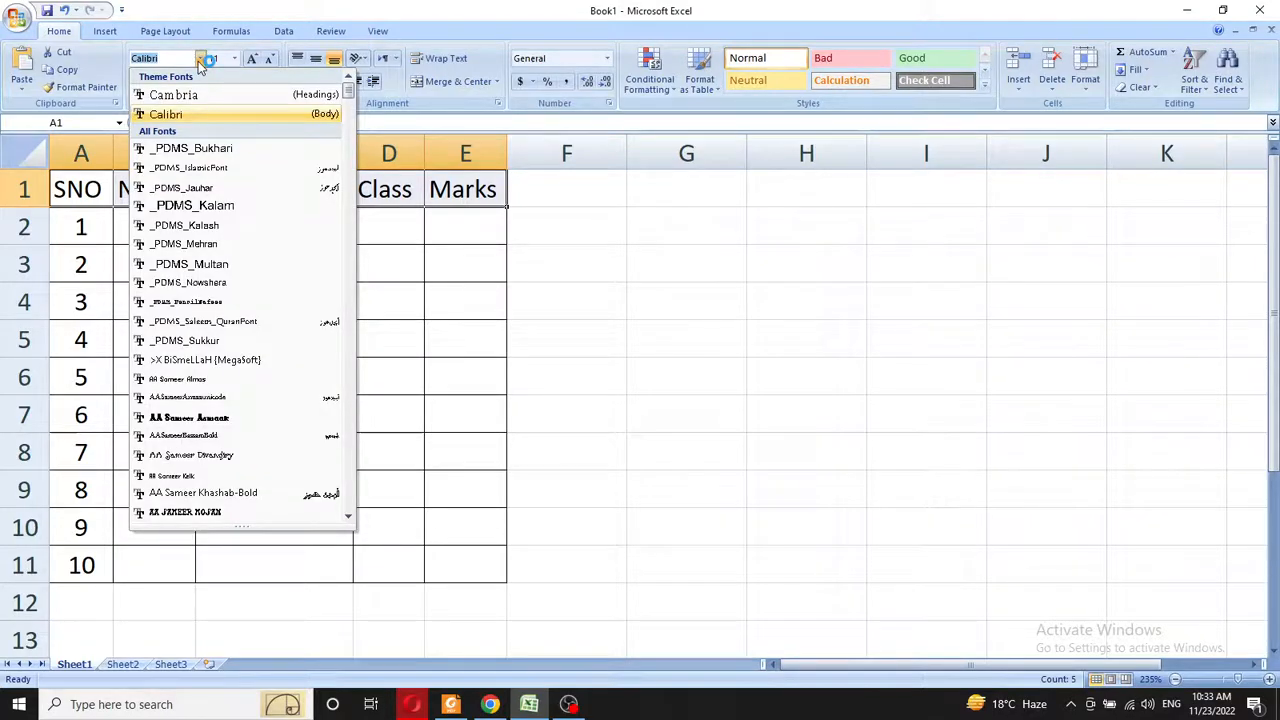
{"action": "left_click", "coordinate": [175, 94]}
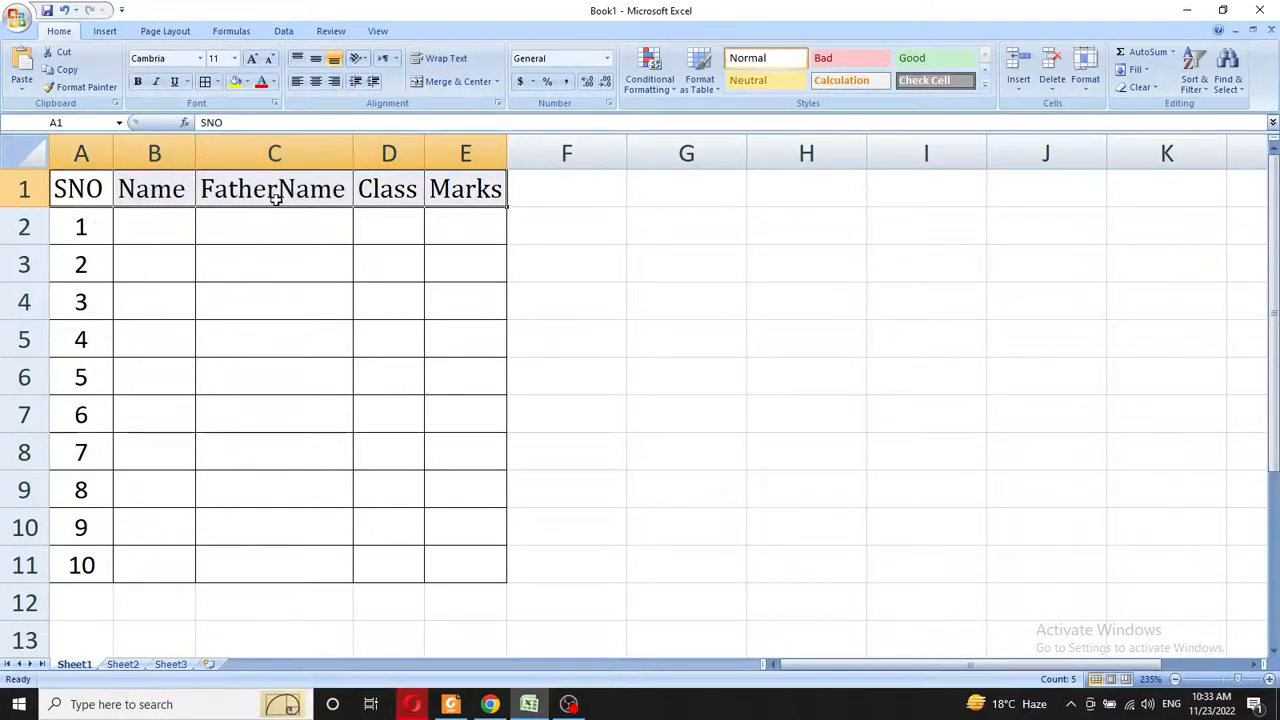
{"action": "left_click", "coordinate": [234, 58]}
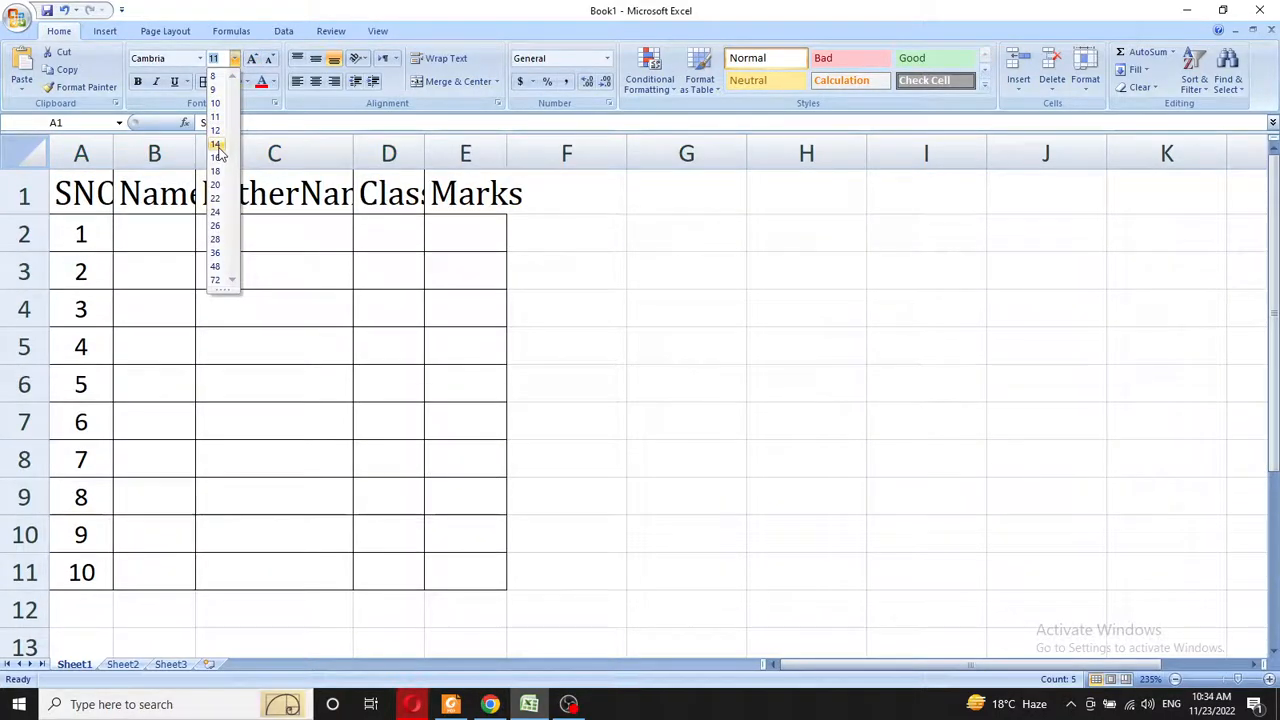
{"action": "left_click", "coordinate": [218, 148]}
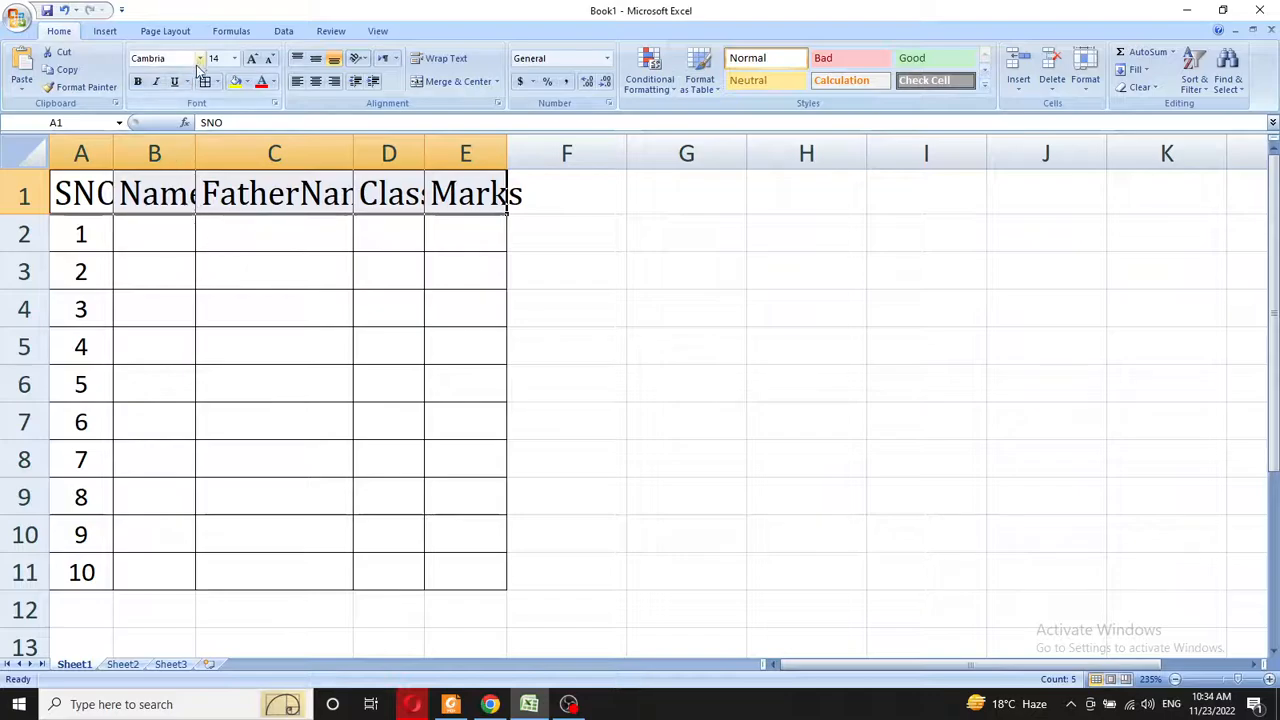
{"action": "left_click", "coordinate": [139, 83]}
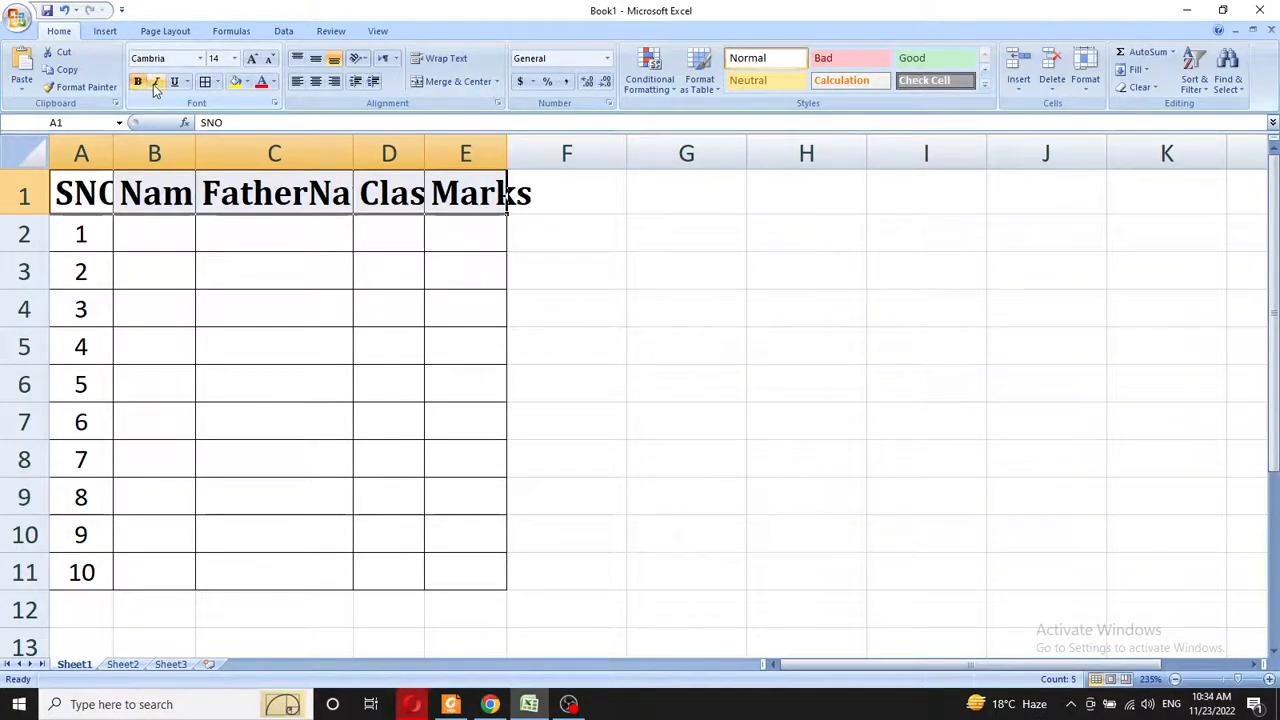
{"action": "left_click", "coordinate": [157, 83]}
{"action": "left_click", "coordinate": [174, 82]}
{"action": "left_click", "coordinate": [228, 256]}
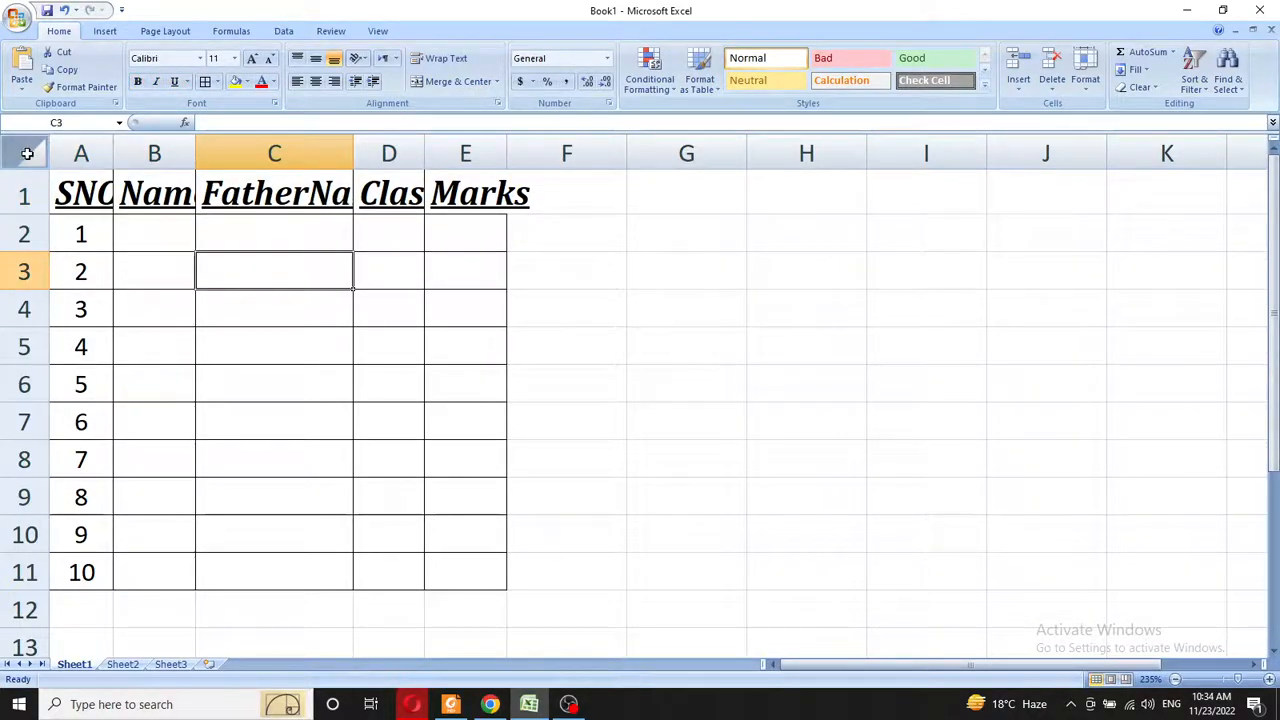
{"action": "left_click_drag", "start_coordinate": [116, 152], "coordinate": [171, 152]}
- Widen column B for Name, then AutoFit every column across the whole sheet
{"action": "left_click_drag", "start_coordinate": [254, 152], "coordinate": [333, 152]}
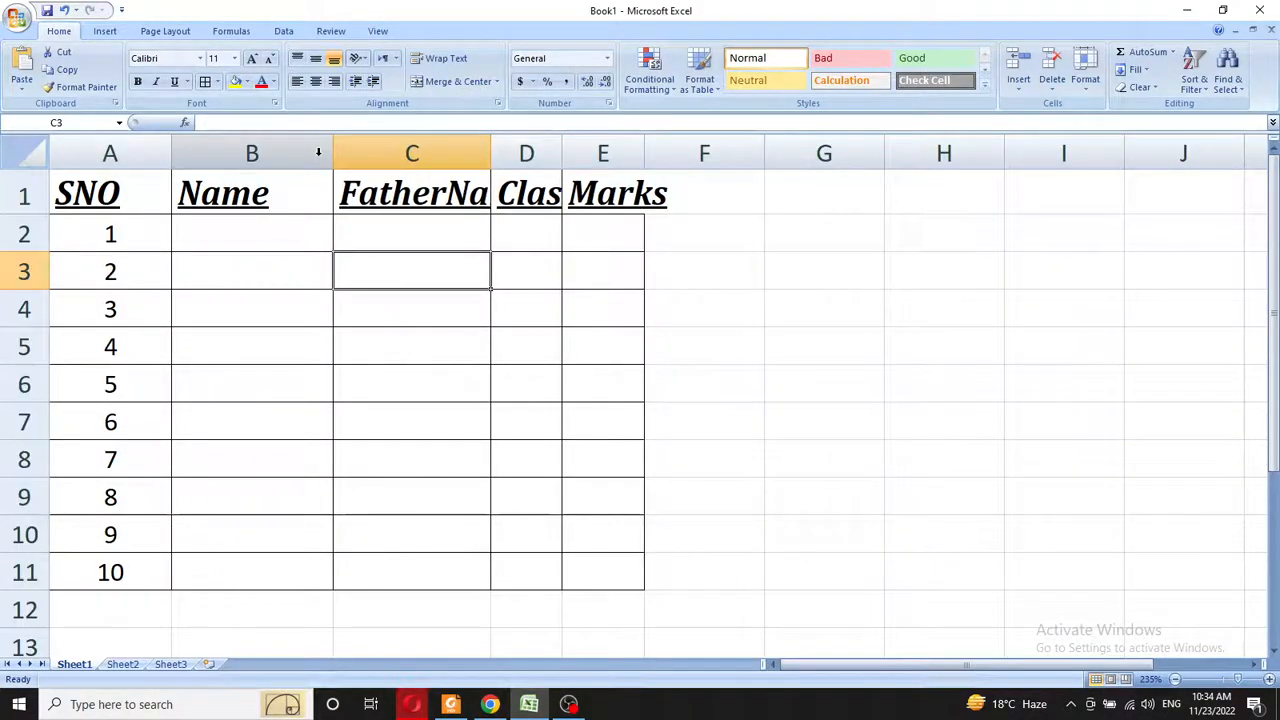
{"action": "left_click", "coordinate": [24, 152]}
{"action": "double_click", "coordinate": [334, 152]}
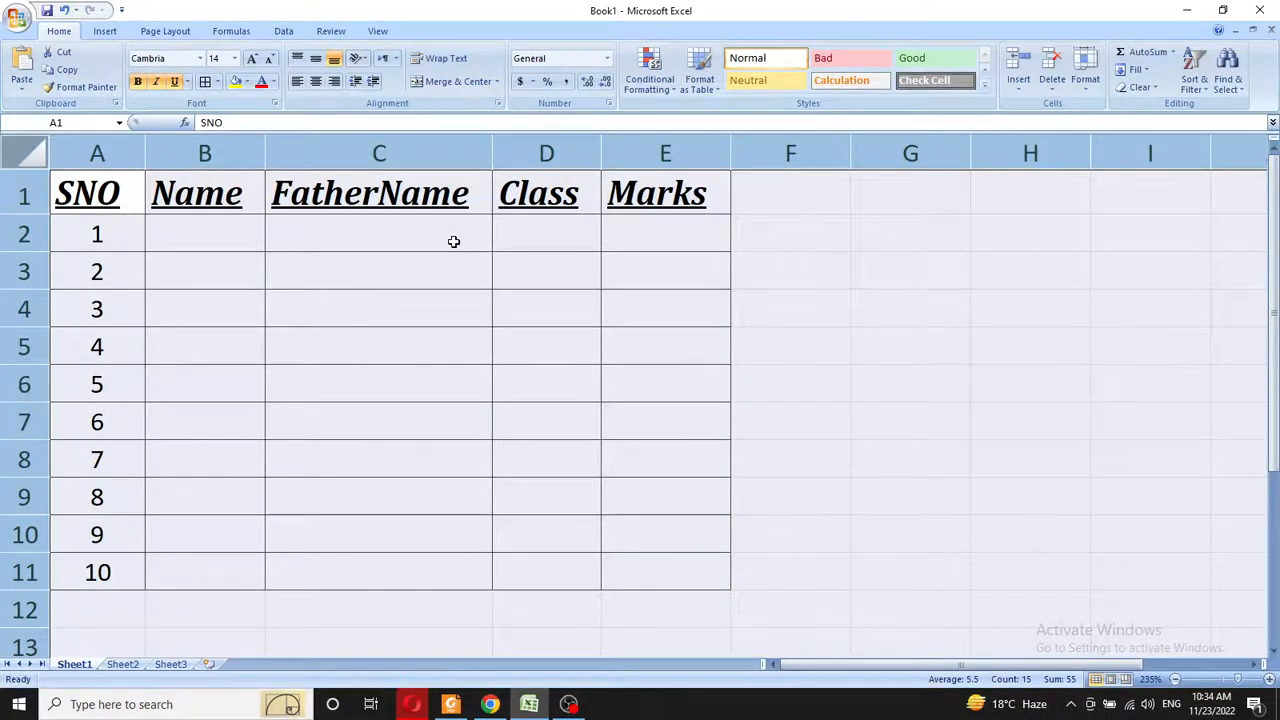
{"action": "left_click", "coordinate": [453, 241]}
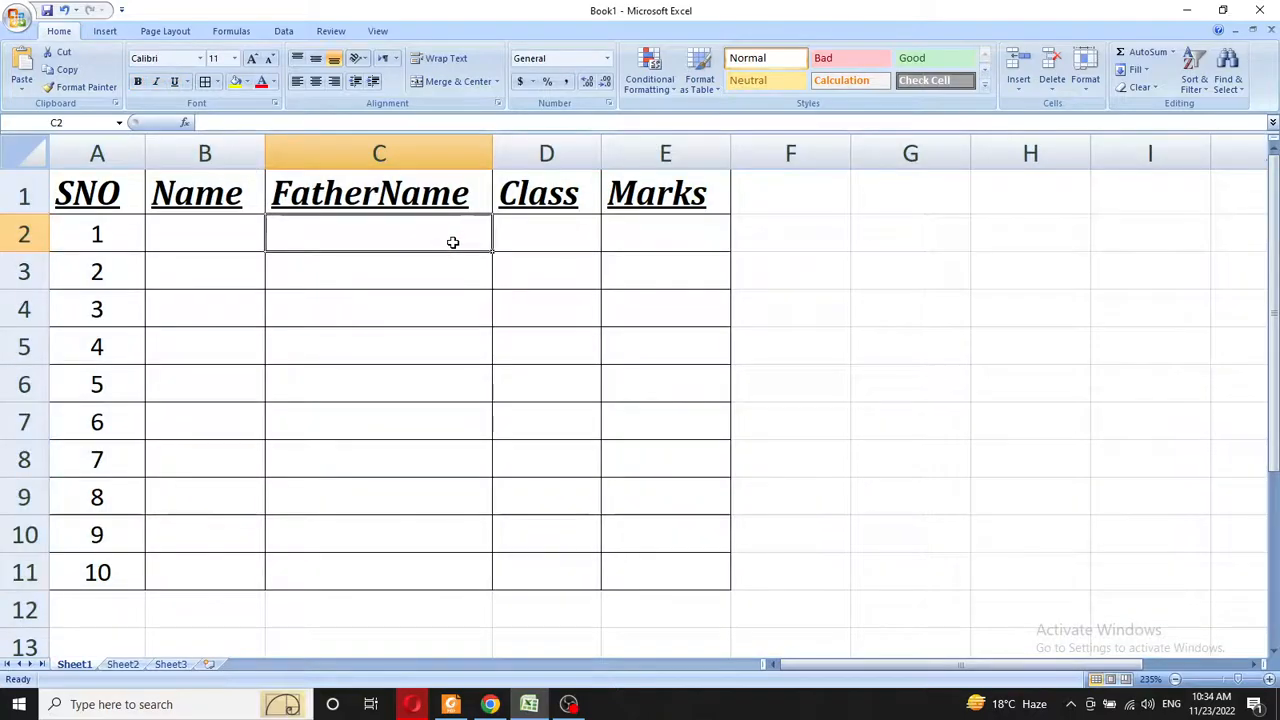
{"action": "left_click", "coordinate": [27, 144]}
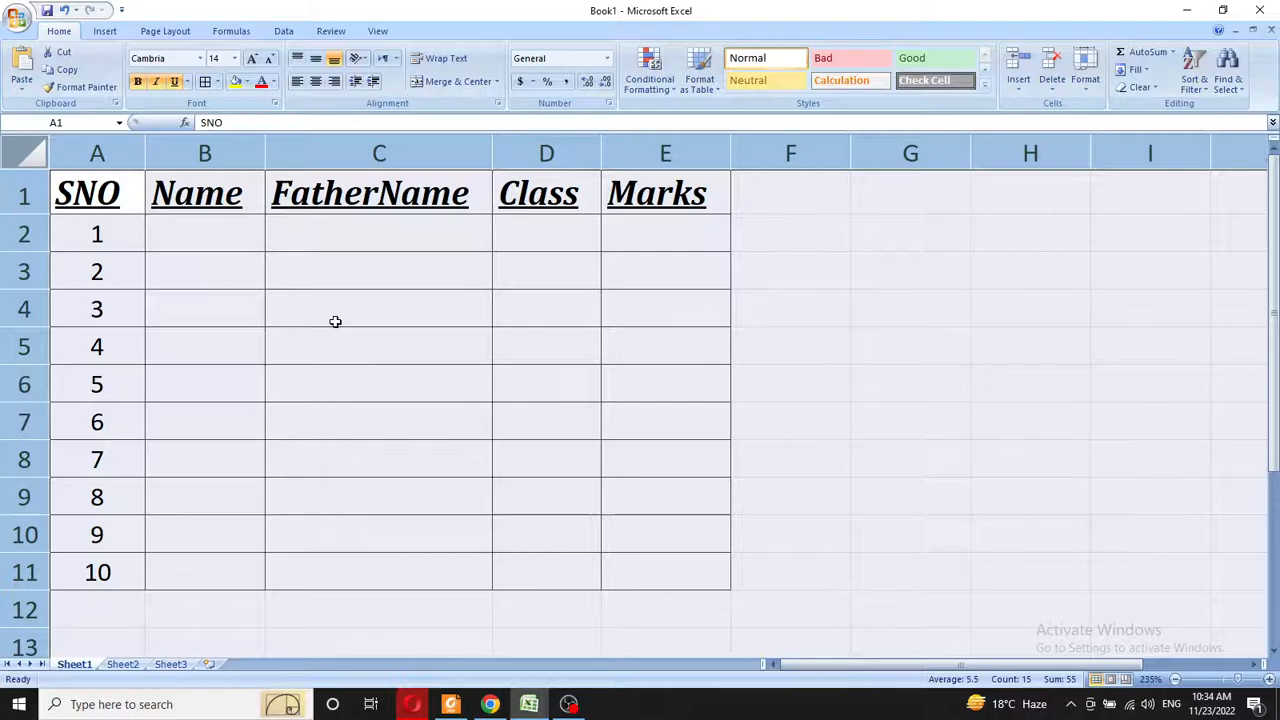
{"action": "left_click", "coordinate": [372, 266]}
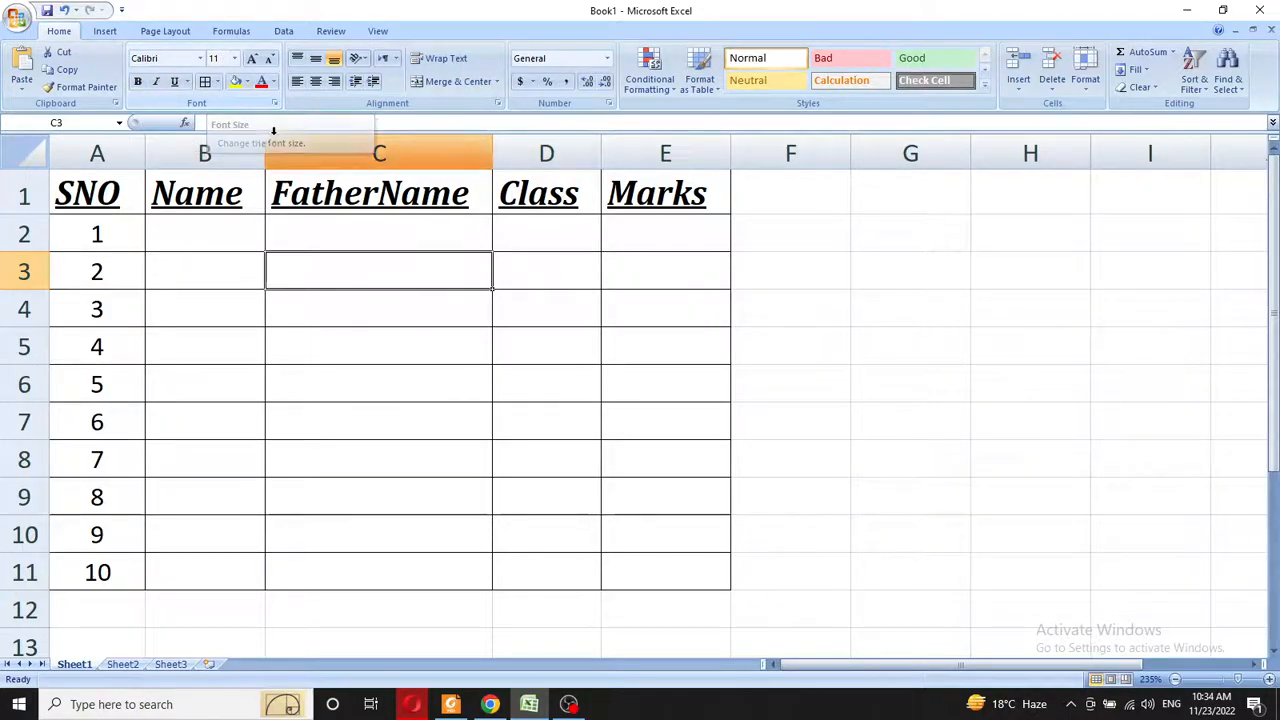
- Adjust the header row font size up and down, settling on 12 pt
{"action": "left_click_drag", "start_coordinate": [120, 180], "coordinate": [650, 190]}
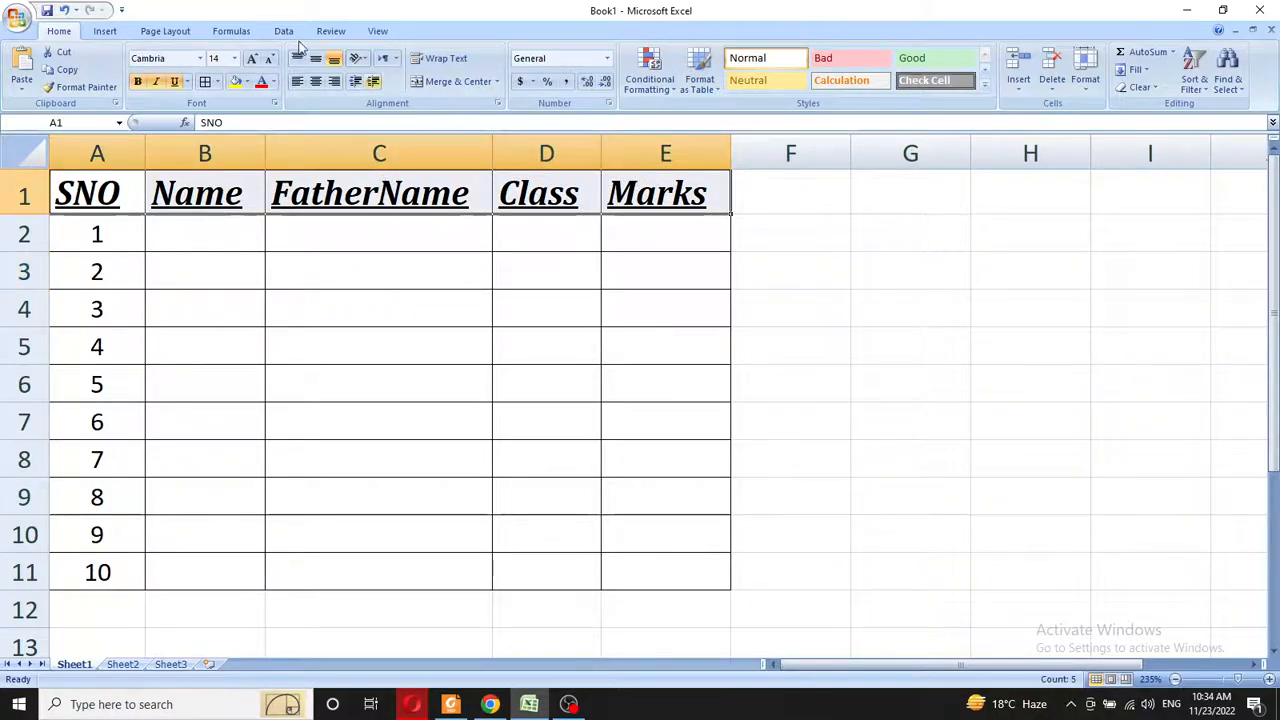
{"action": "left_click", "coordinate": [254, 60]}
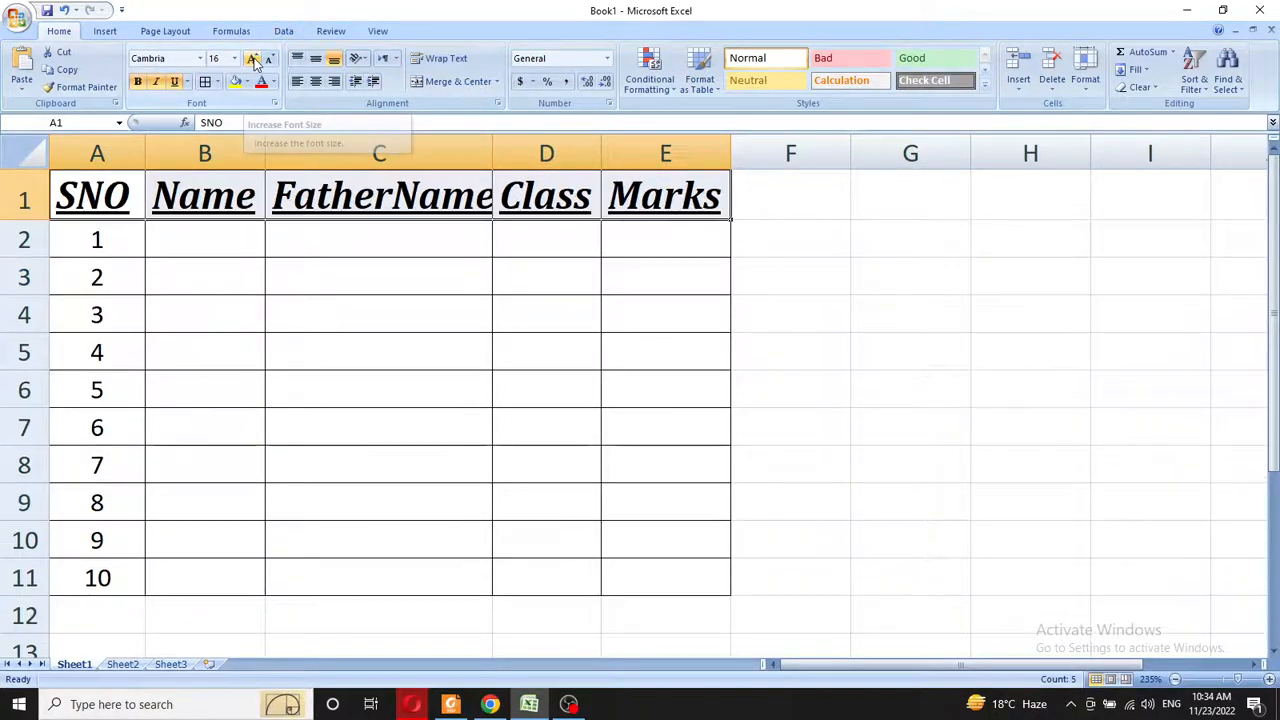
{"action": "left_click", "coordinate": [254, 60]}
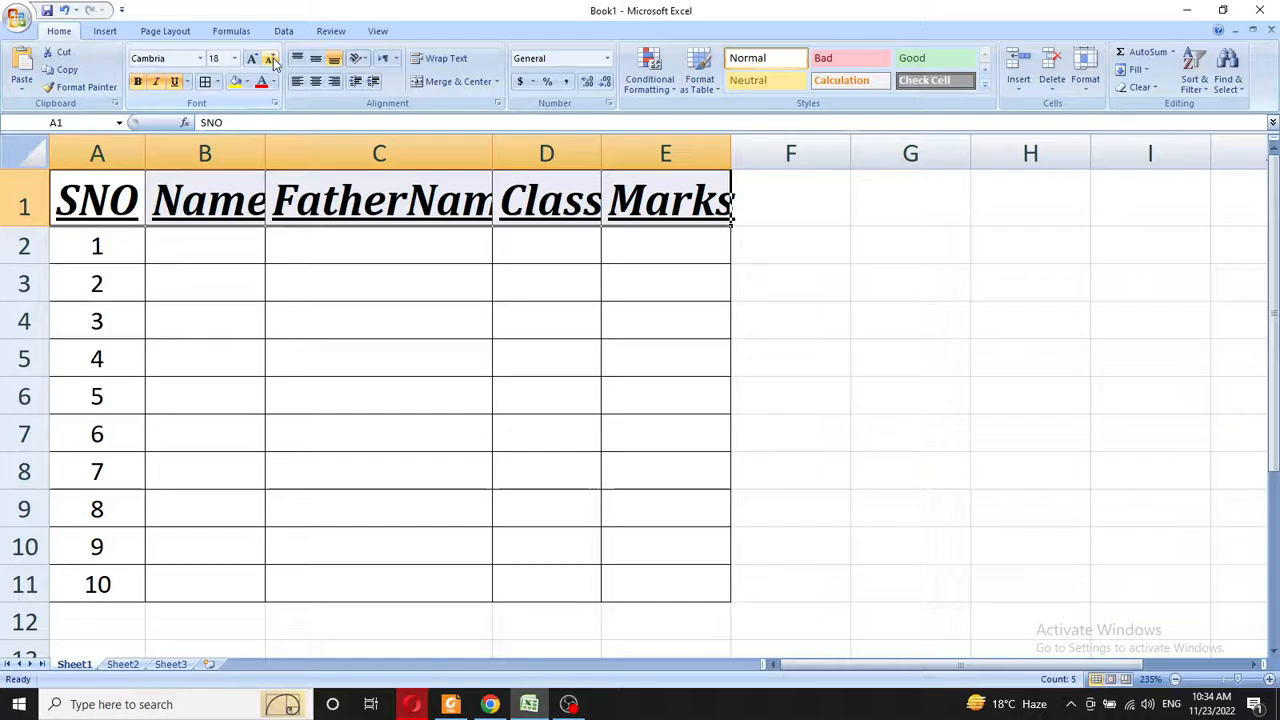
{"action": "left_click", "coordinate": [270, 60]}
{"action": "left_click", "coordinate": [270, 60]}
{"action": "left_click", "coordinate": [270, 60]}
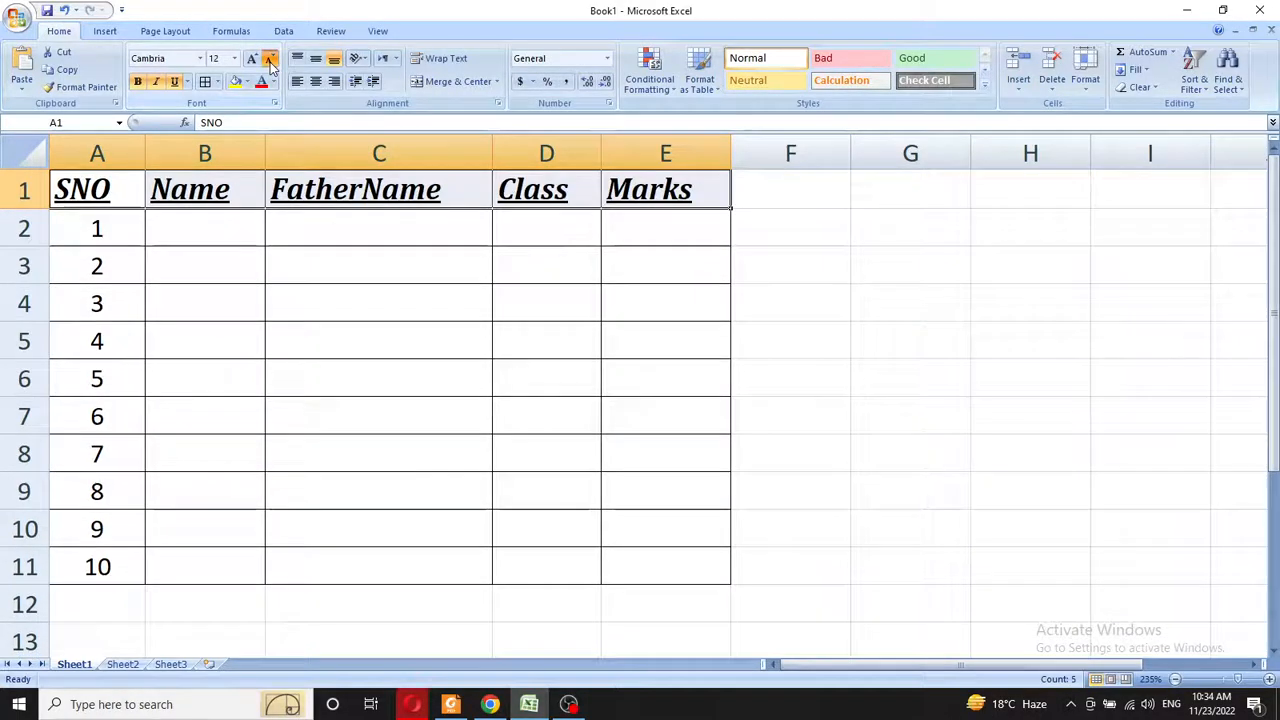
{"action": "left_click", "coordinate": [270, 60]}
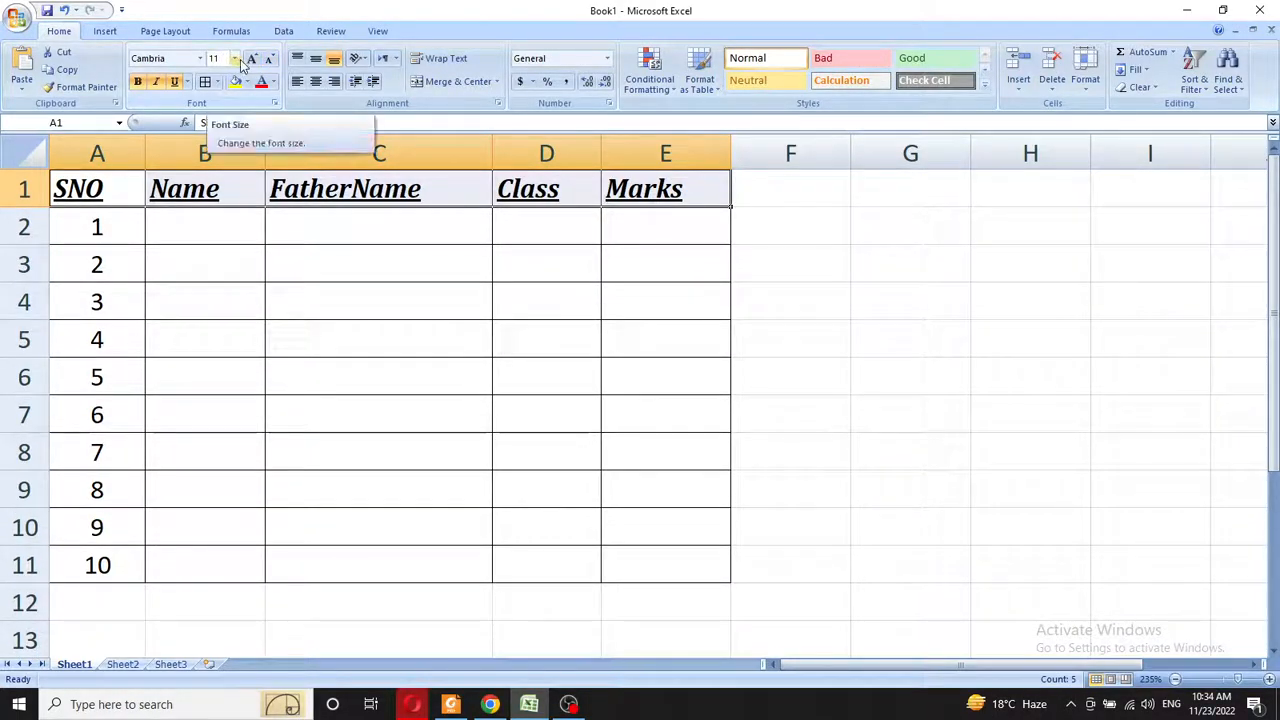
{"action": "left_click", "coordinate": [253, 60]}
{"action": "left_click", "coordinate": [253, 60]}
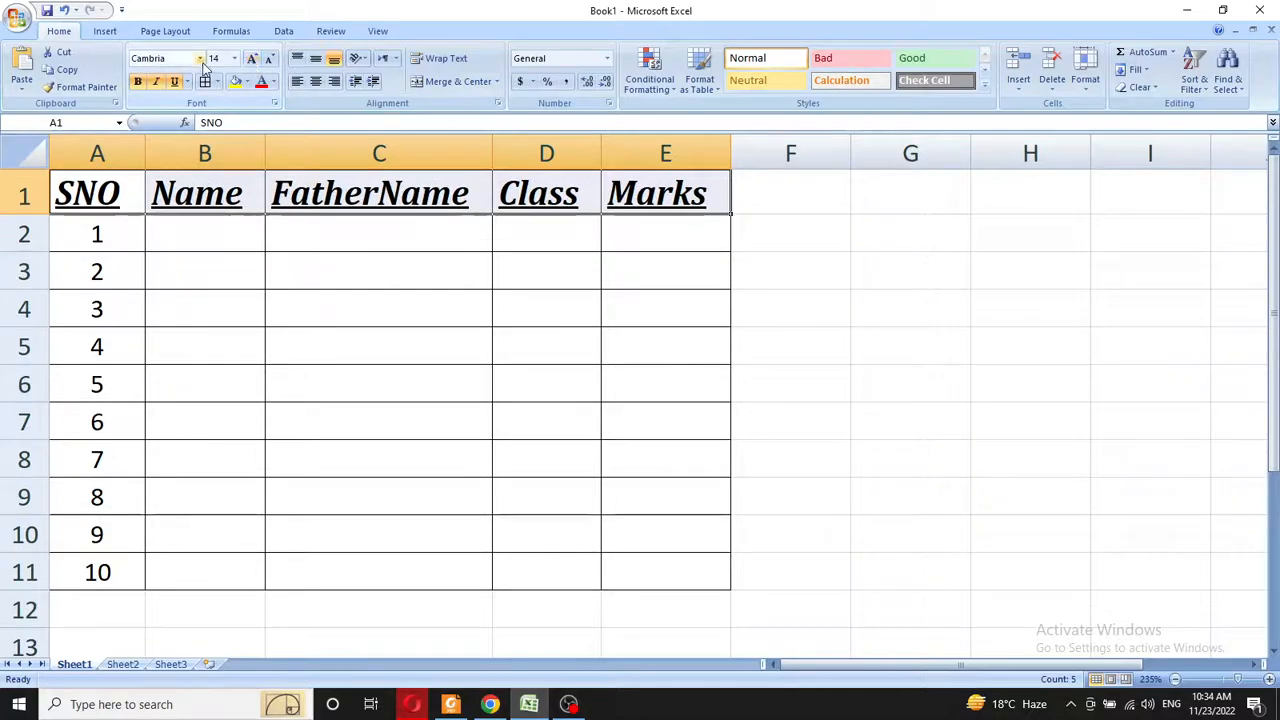
{"action": "left_click", "coordinate": [271, 62]}
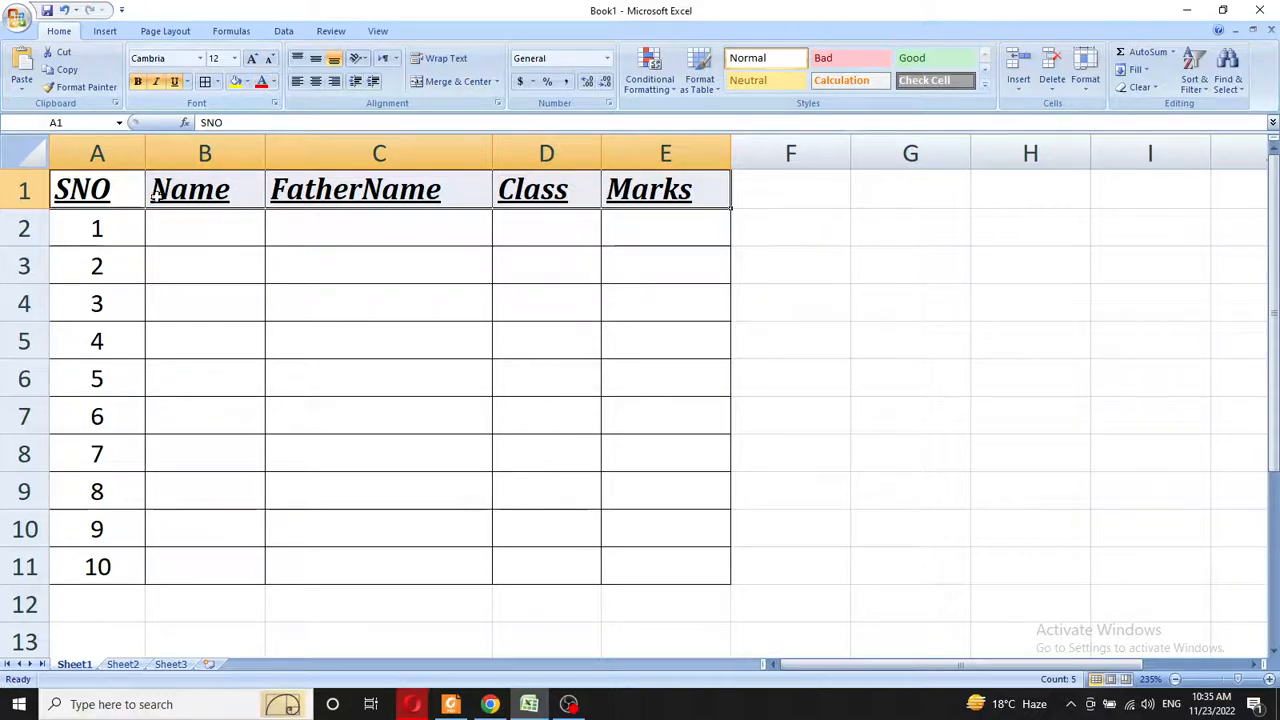
{"action": "left_click_drag", "start_coordinate": [92, 192], "coordinate": [655, 190]}
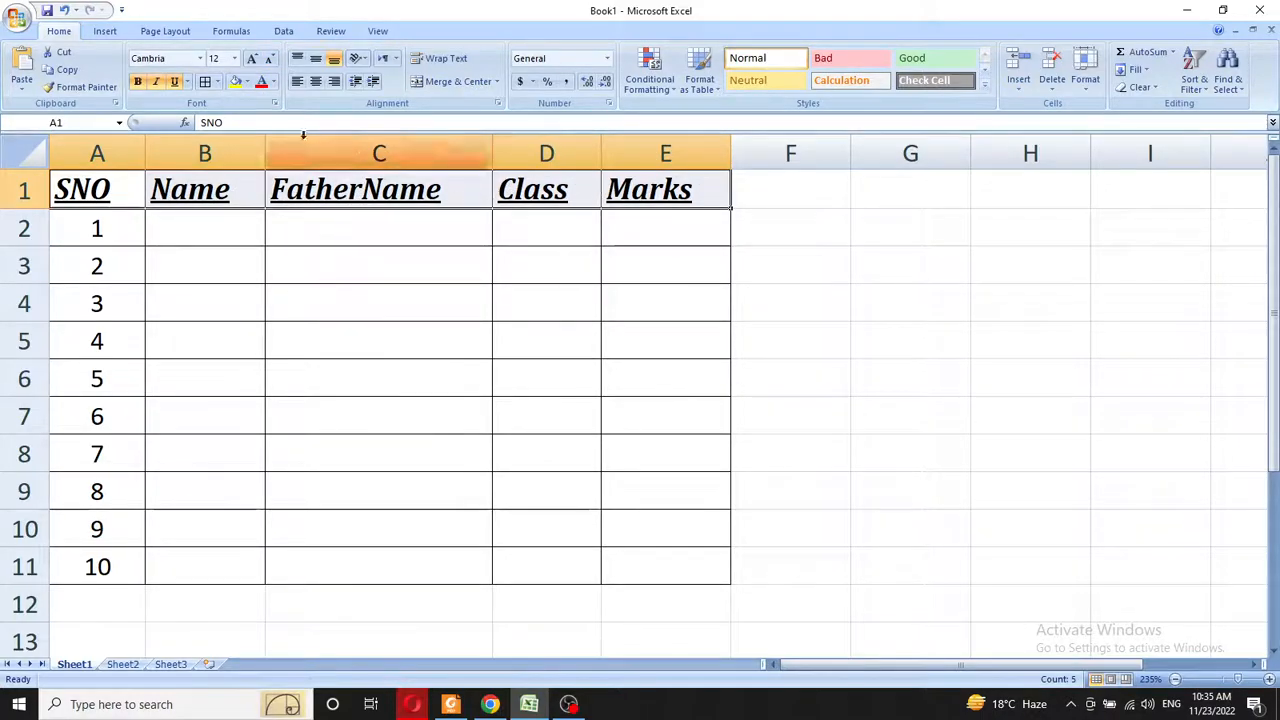
- Fill header cells A1:E1 with yellow
{"action": "left_click", "coordinate": [249, 86]}
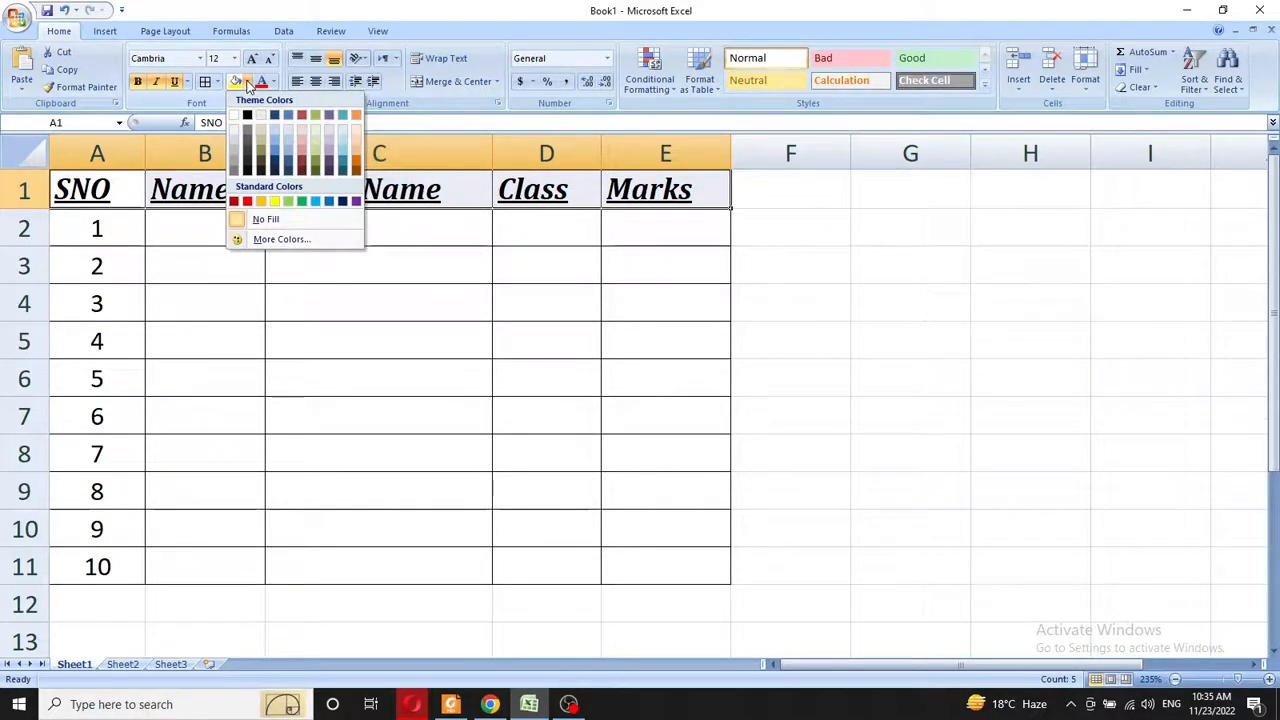
{"action": "left_click", "coordinate": [275, 203]}
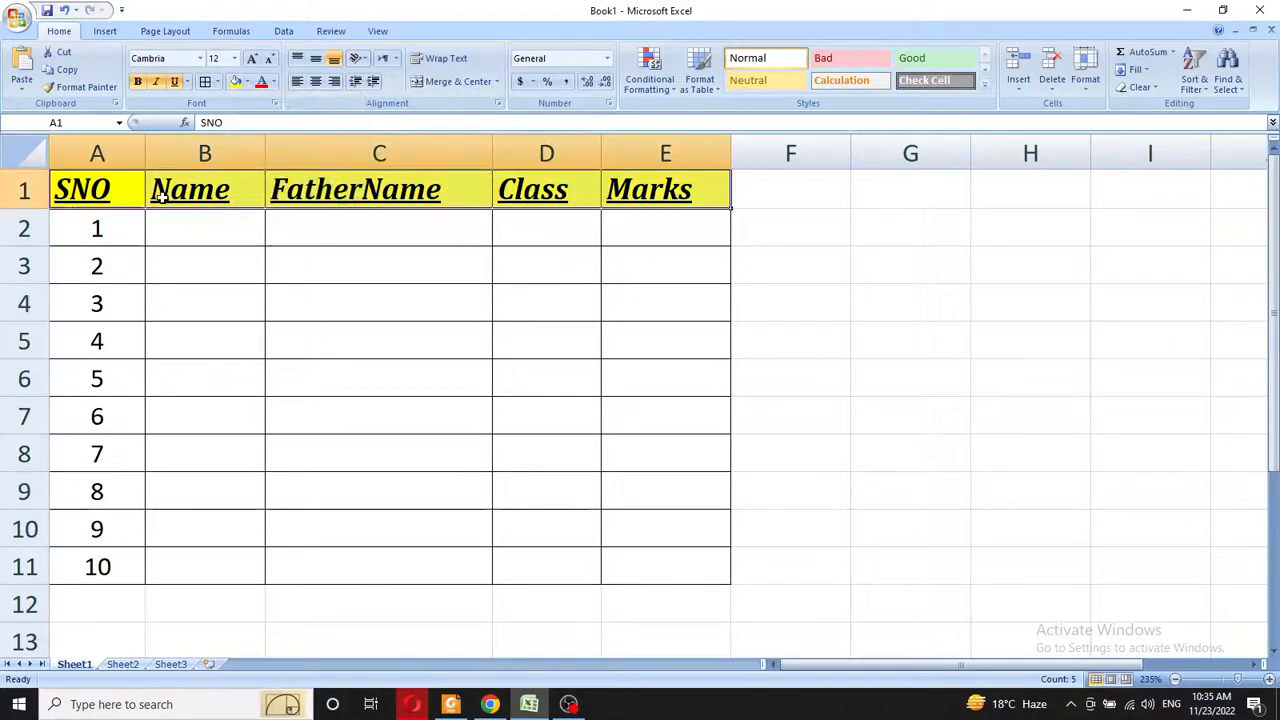
{"action": "left_click", "coordinate": [608, 192]}
{"action": "left_click", "coordinate": [503, 196]}
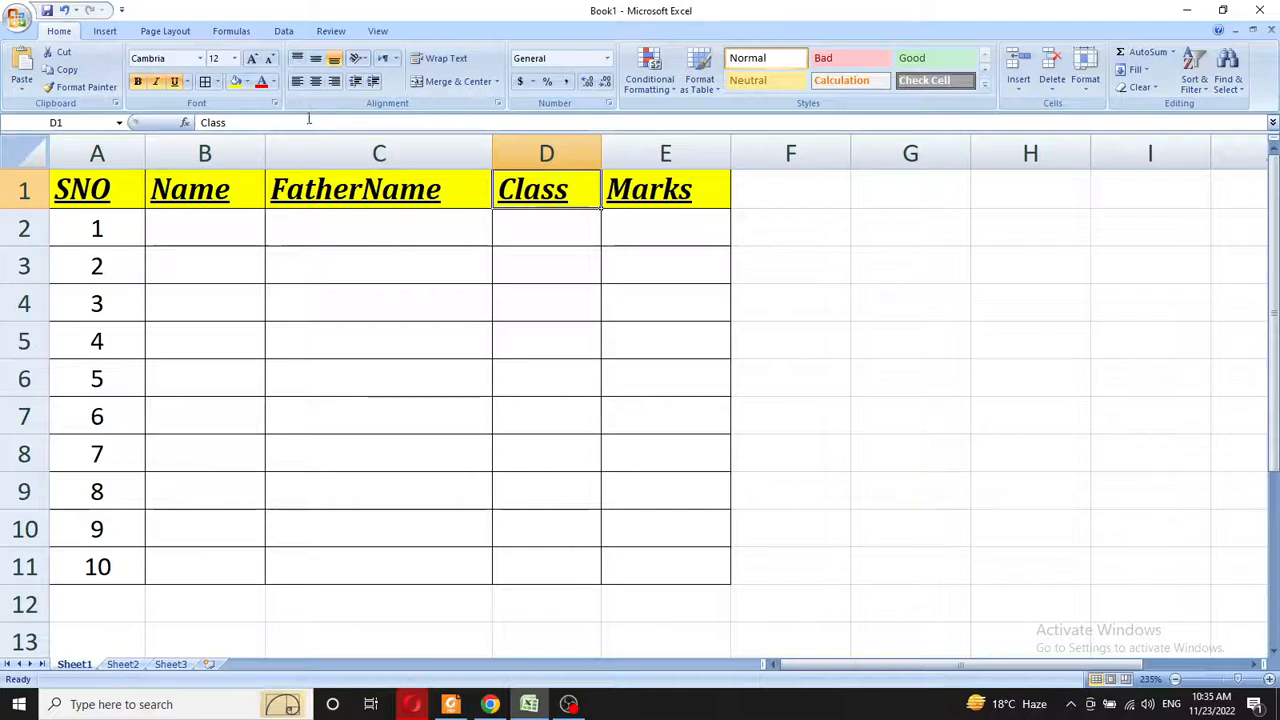
- Set the header text colour to black after briefly trying blue
{"action": "left_click_drag", "start_coordinate": [100, 195], "coordinate": [651, 180]}
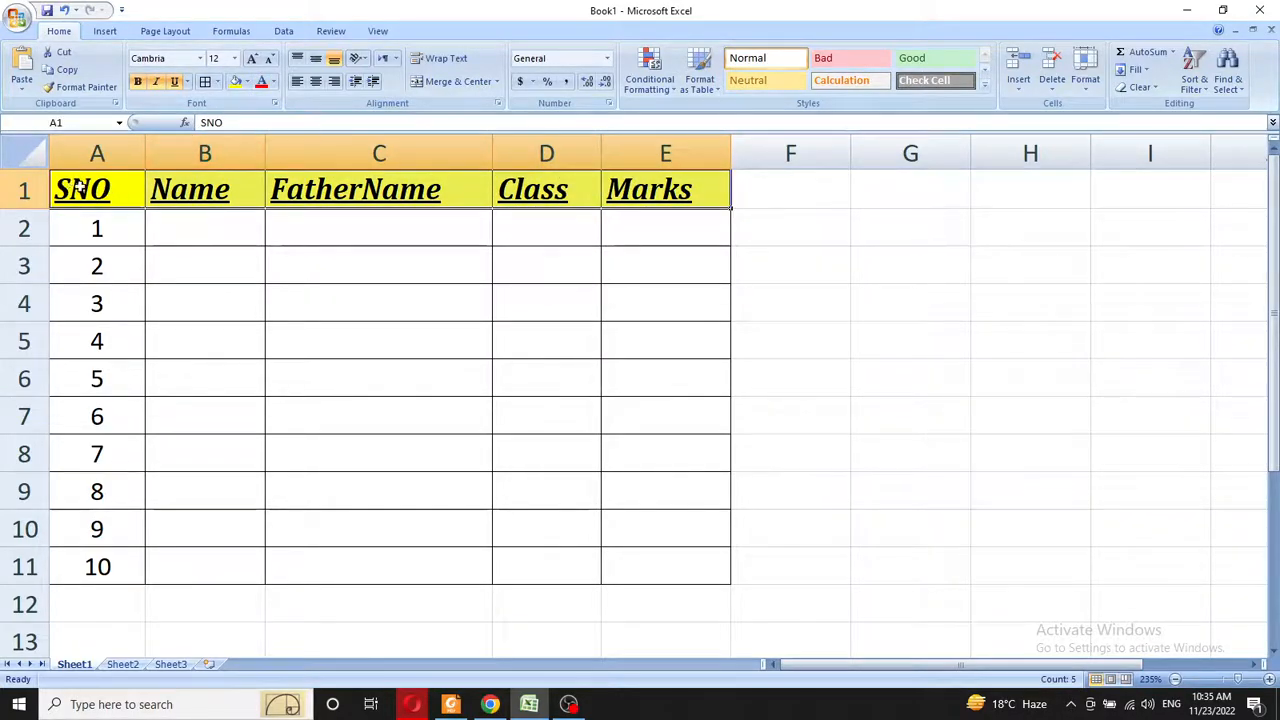
{"action": "left_click", "coordinate": [271, 85]}
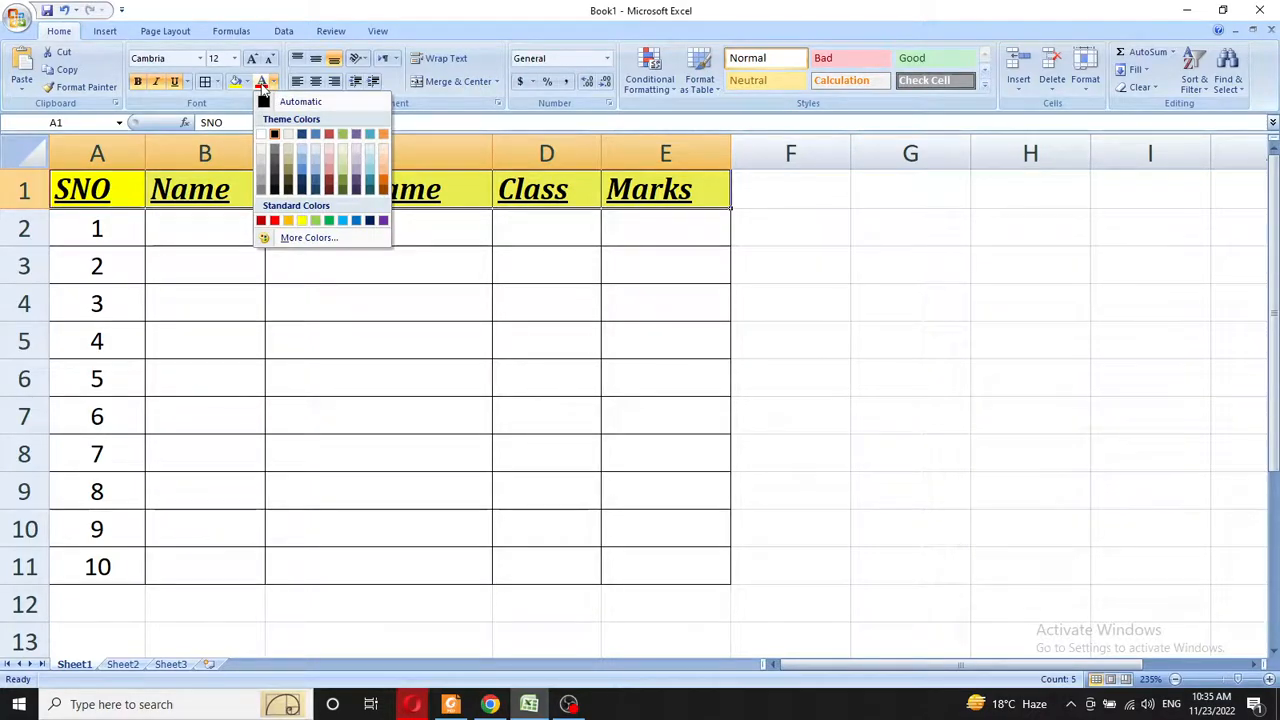
{"action": "left_click", "coordinate": [356, 221]}
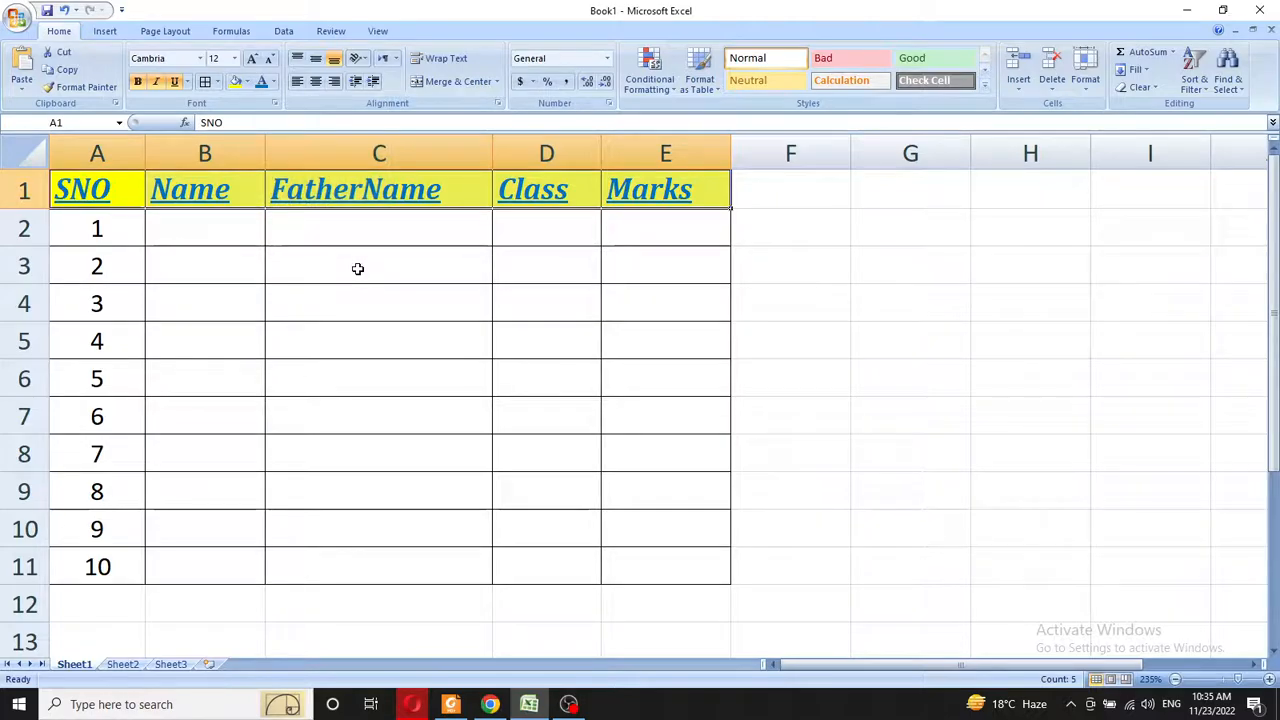
{"action": "left_click", "coordinate": [274, 82]}
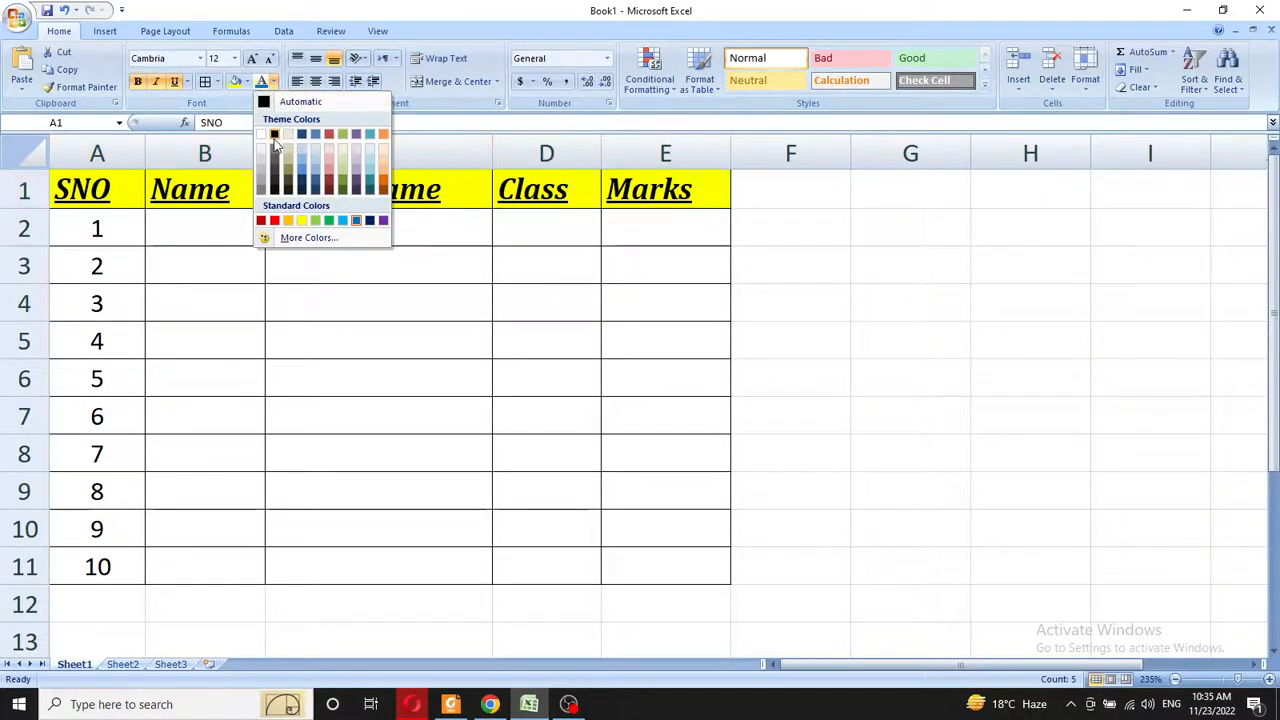
{"action": "left_click", "coordinate": [274, 135]}
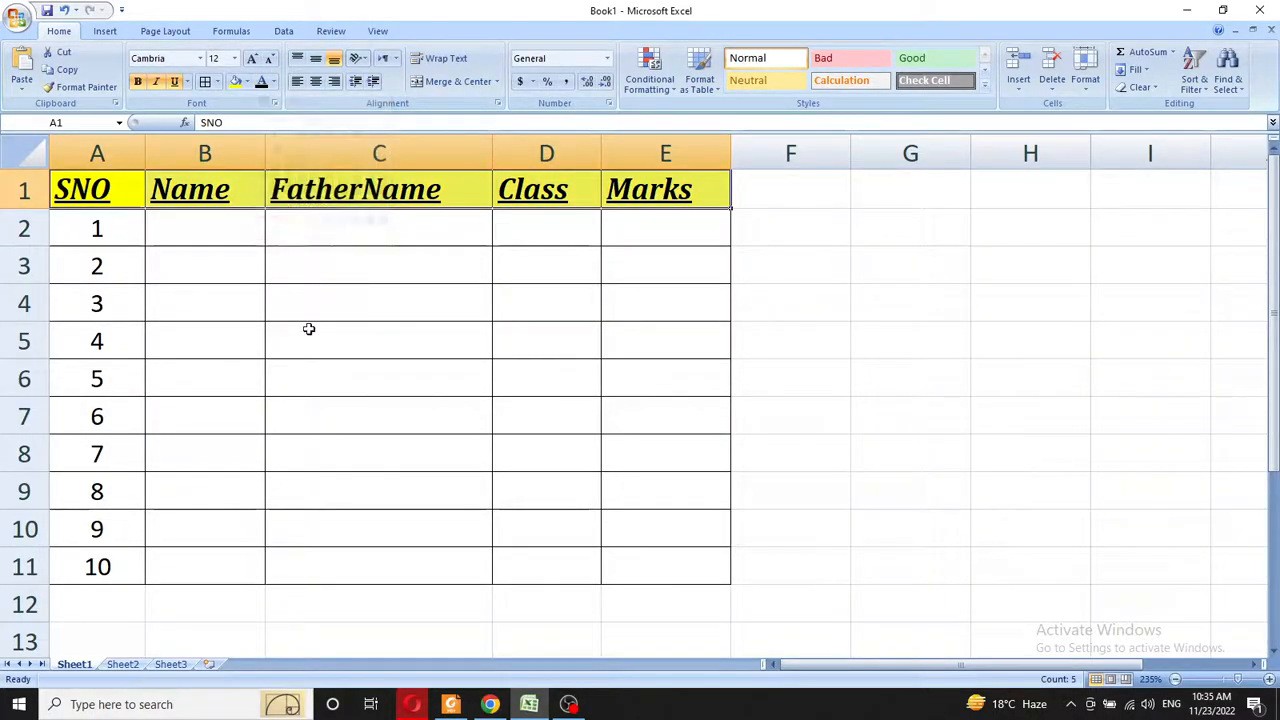
- Bring up the computer science textbook PDF in Foxit Reader
{"action": "left_click", "coordinate": [190, 227]}
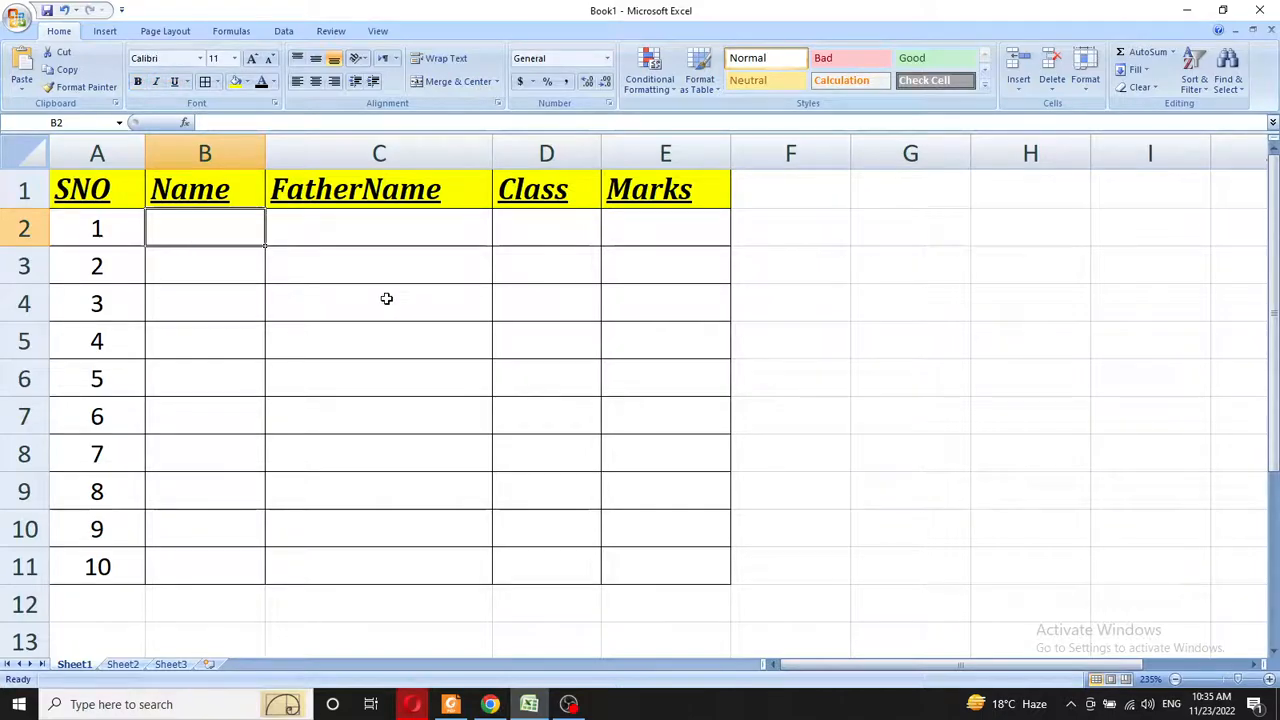
{"action": "left_click", "coordinate": [412, 704]}
{"action": "left_click", "coordinate": [451, 704]}
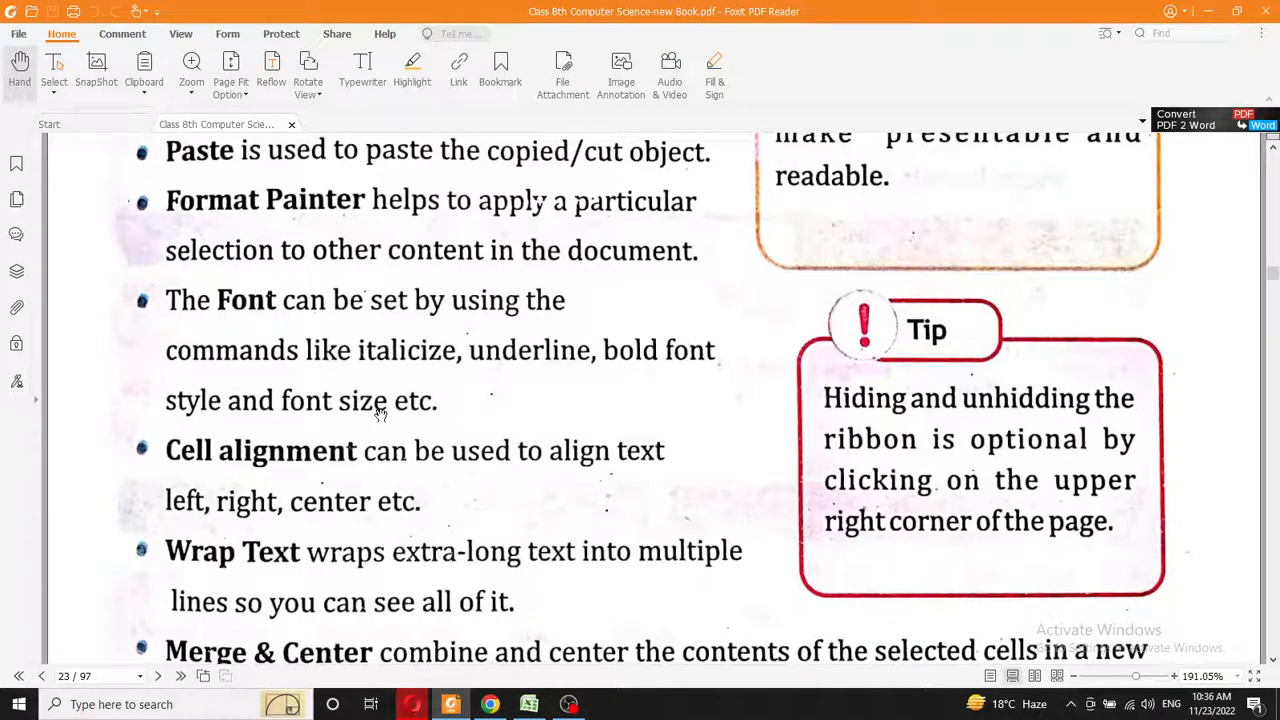
- Scroll to the PDF's Wrap Text and Merge & Center notes, then return to Excel
{"action": "scroll", "coordinate": [380, 413], "scroll_direction": "down", "scroll_amount": 1}
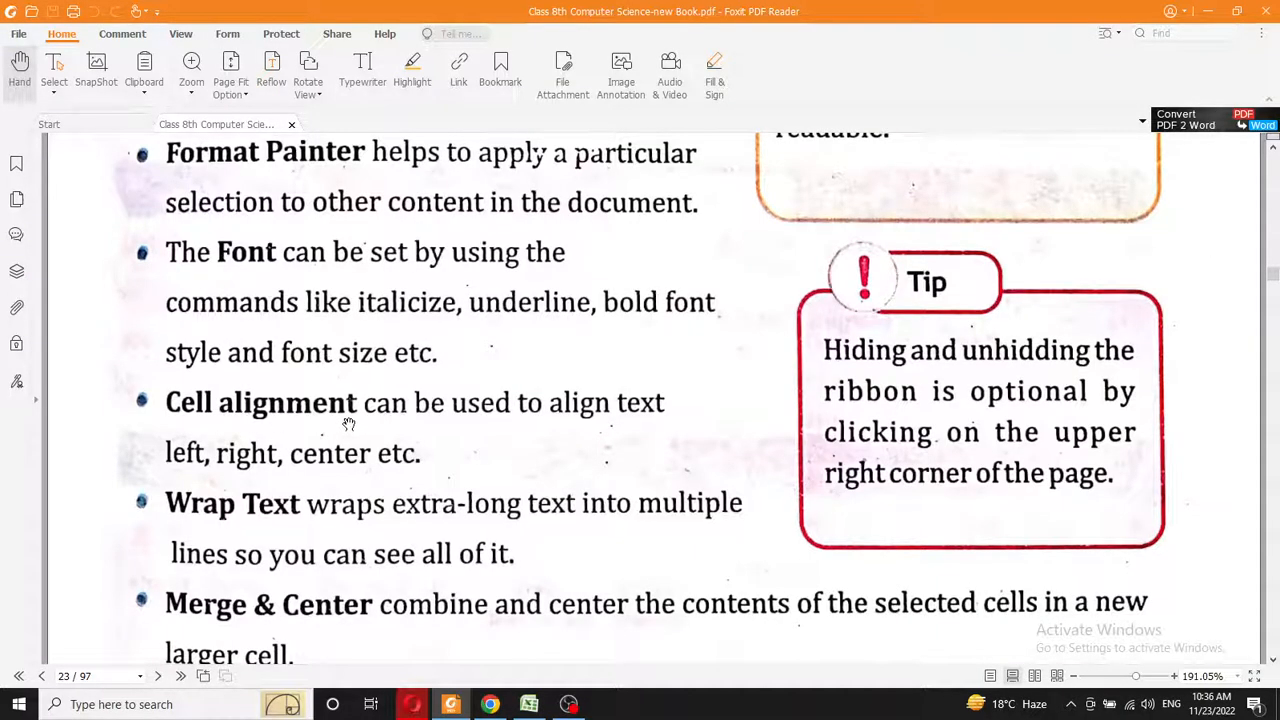
{"action": "scroll", "coordinate": [280, 375], "scroll_direction": "down", "scroll_amount": 2}
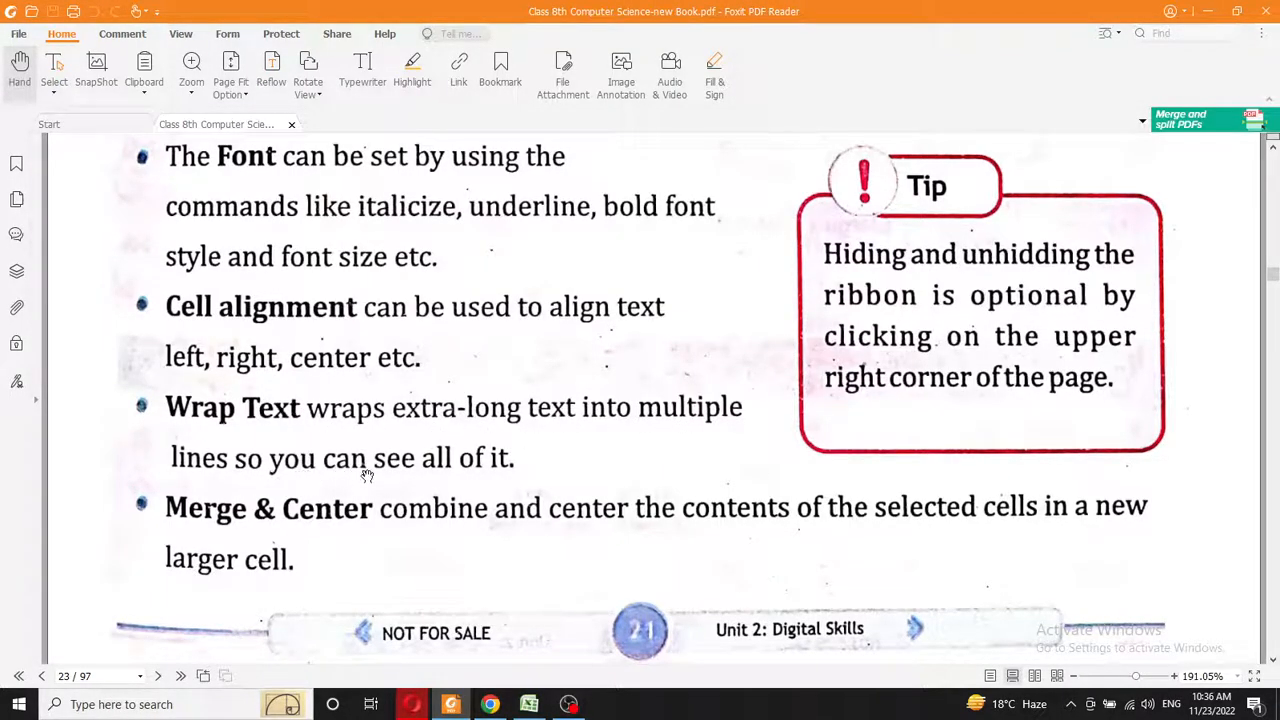
{"action": "left_click", "coordinate": [529, 704]}
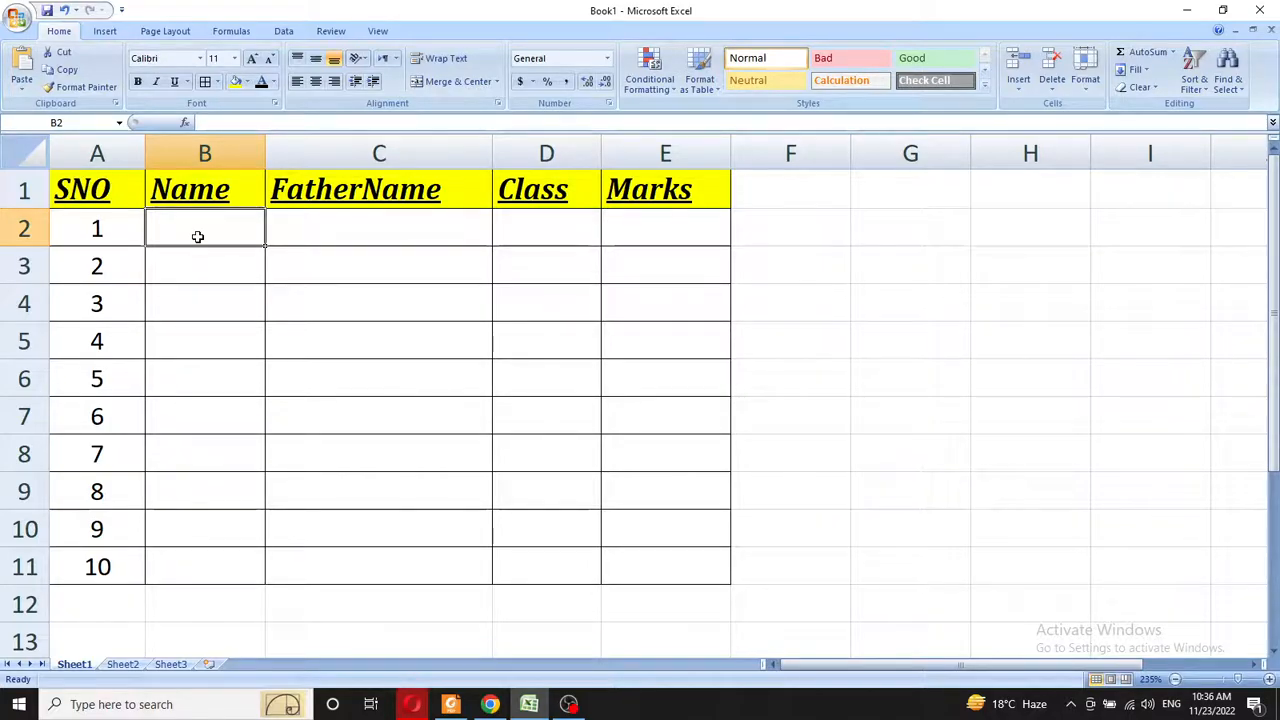
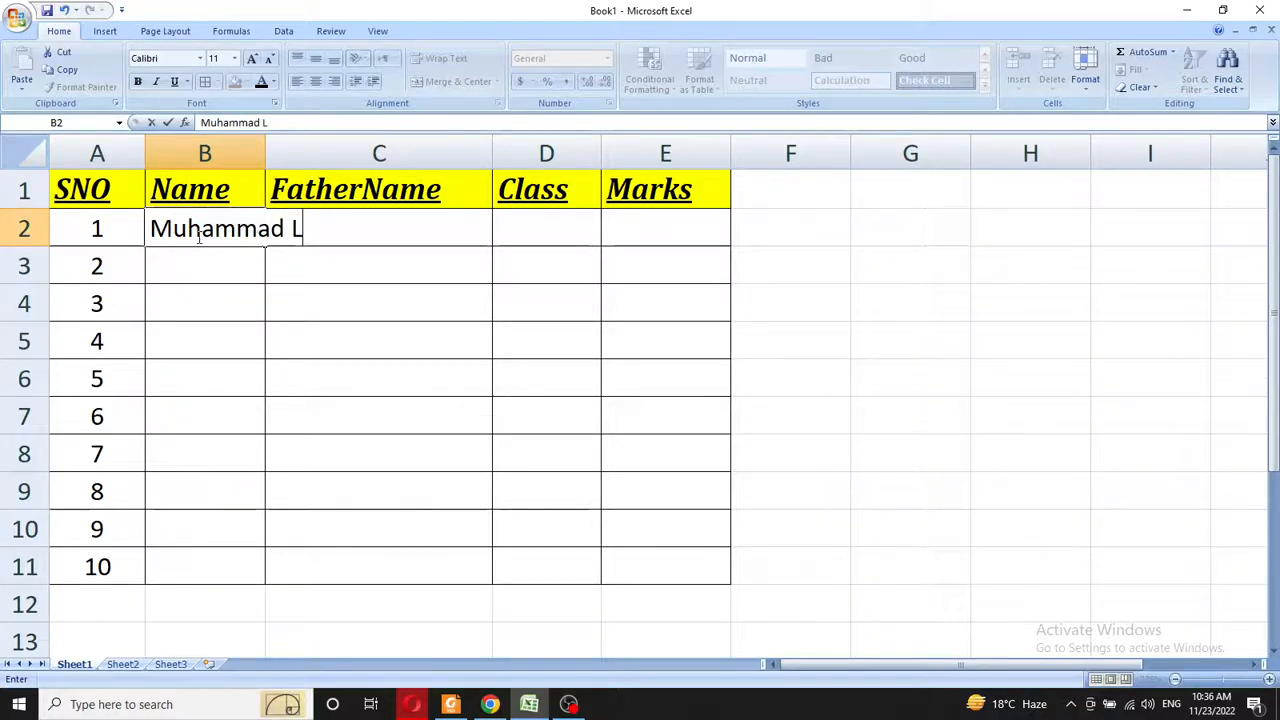
- Enter the student's full name in B2 and widen column B to fit it
{"action": "left_click", "coordinate": [198, 234]}
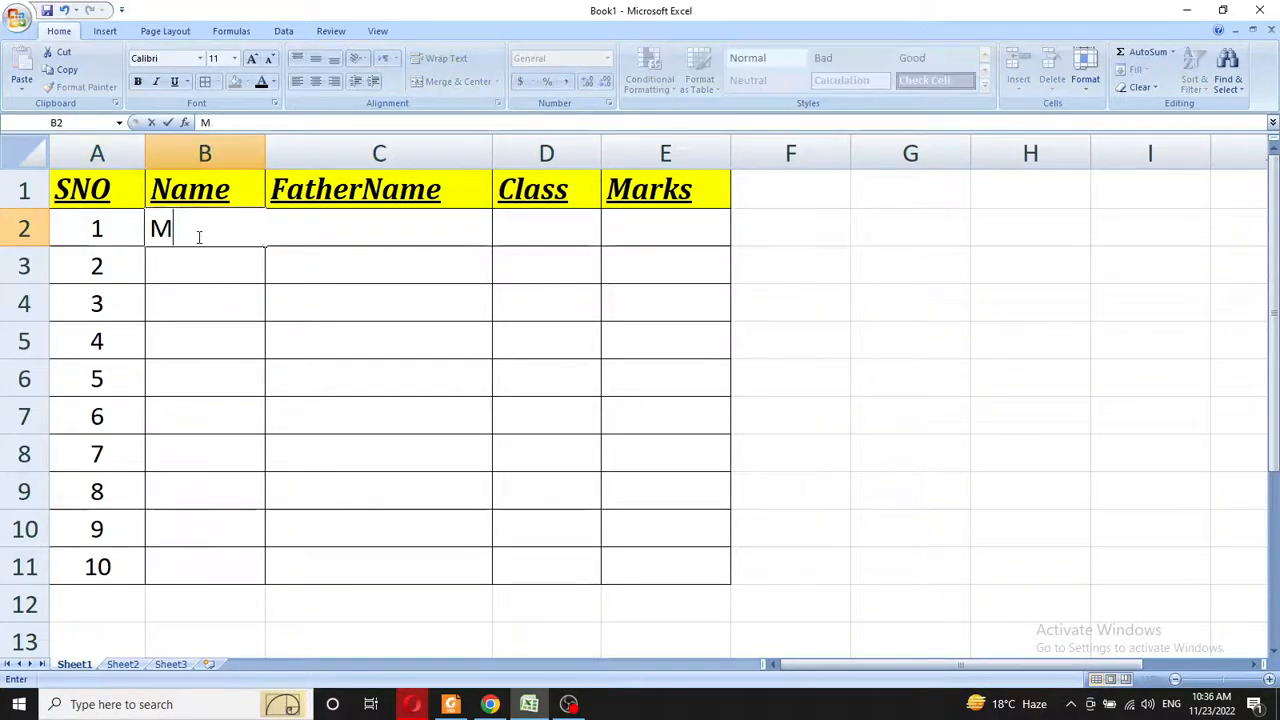
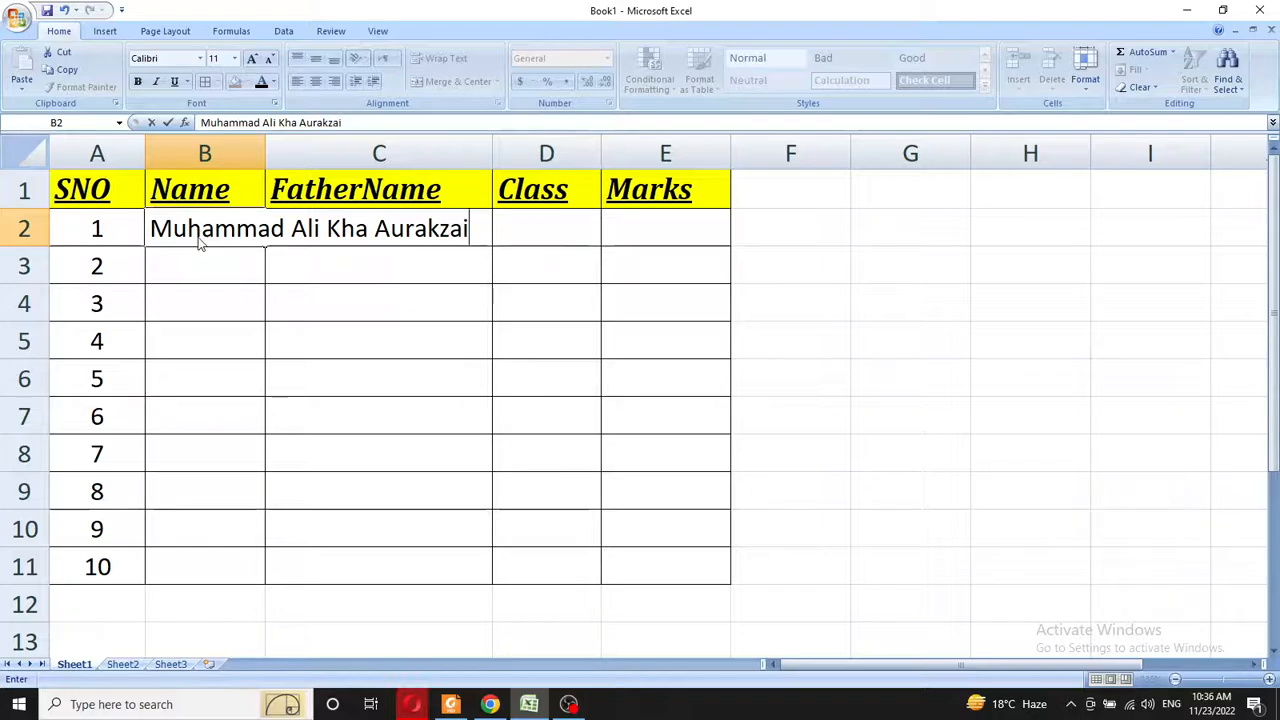
{"action": "key", "text": "Return"}
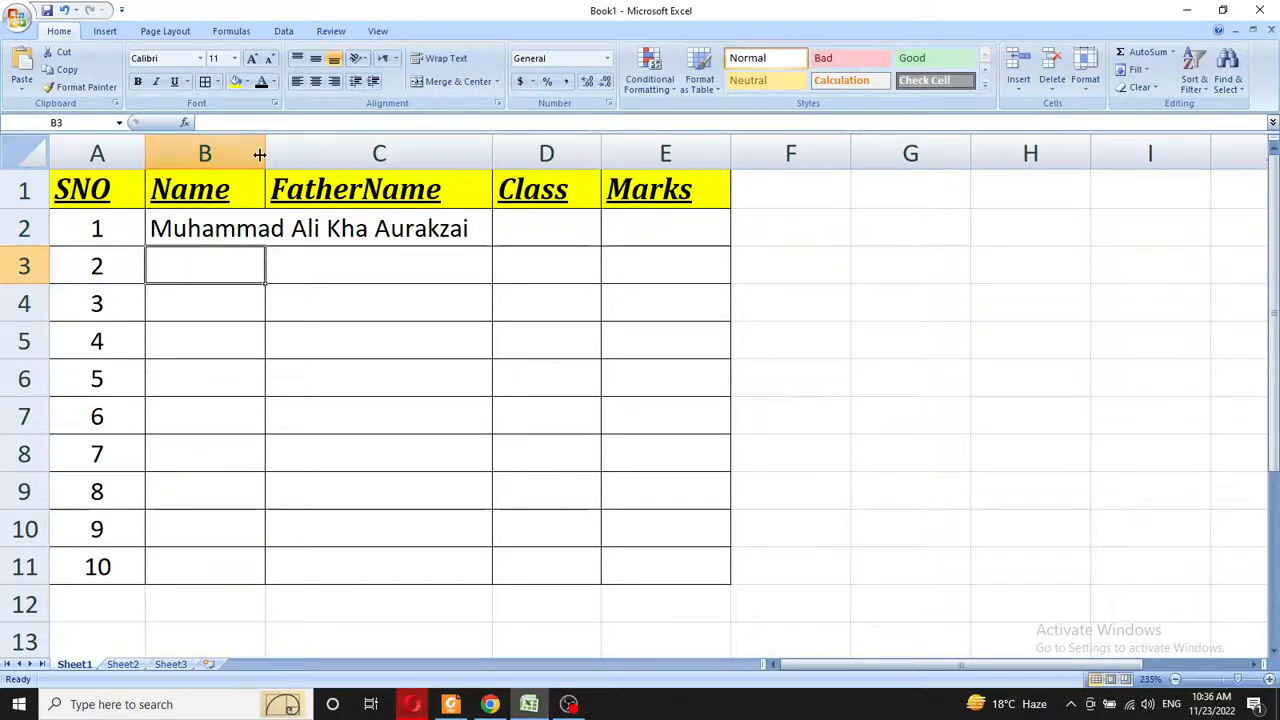
{"action": "left_click_drag", "start_coordinate": [264, 153], "coordinate": [340, 152]}
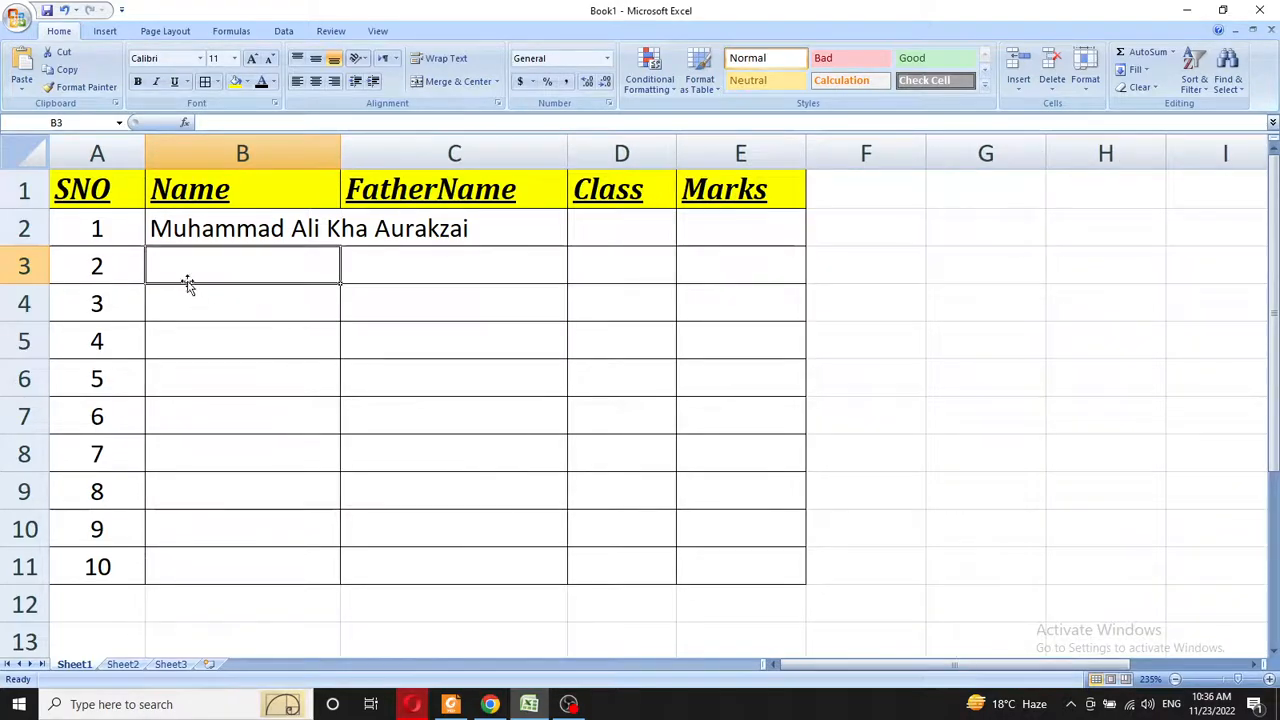
{"action": "left_click_drag", "start_coordinate": [340, 152], "coordinate": [374, 153]}
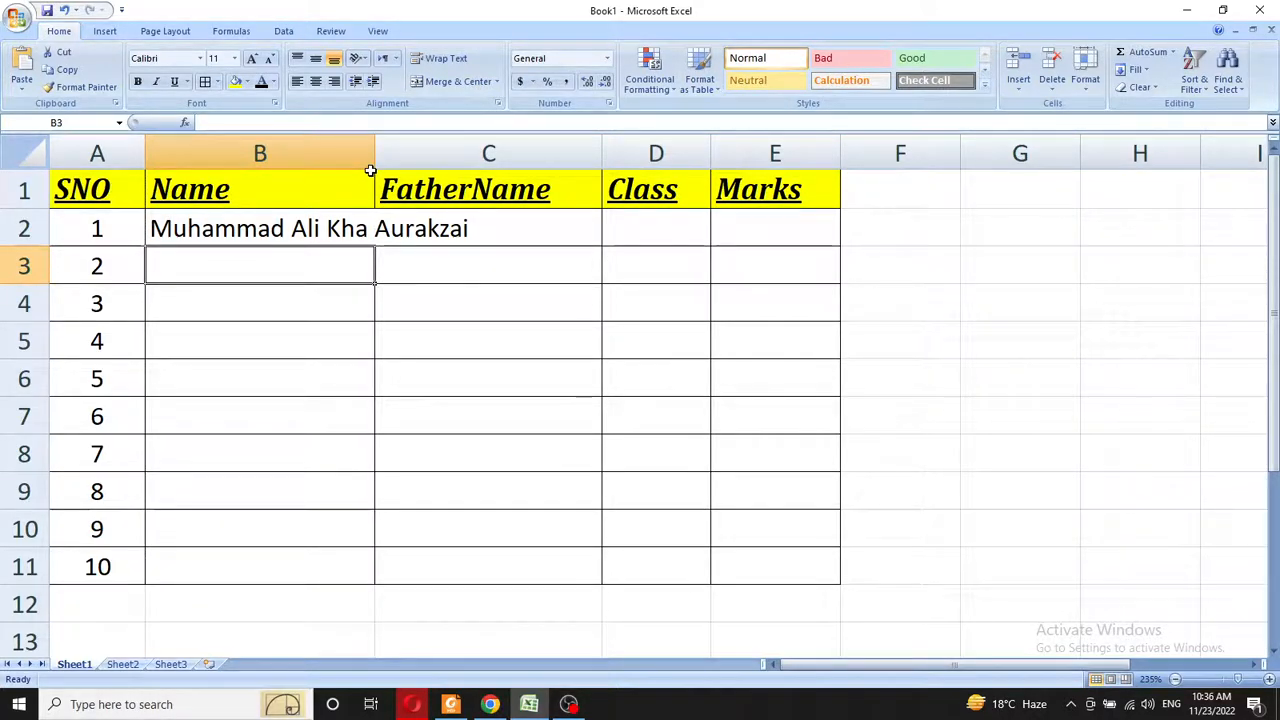
- Fix the student's name in B2 by inserting the missing letter 'n' into its middle part
{"action": "left_click", "coordinate": [369, 233]}
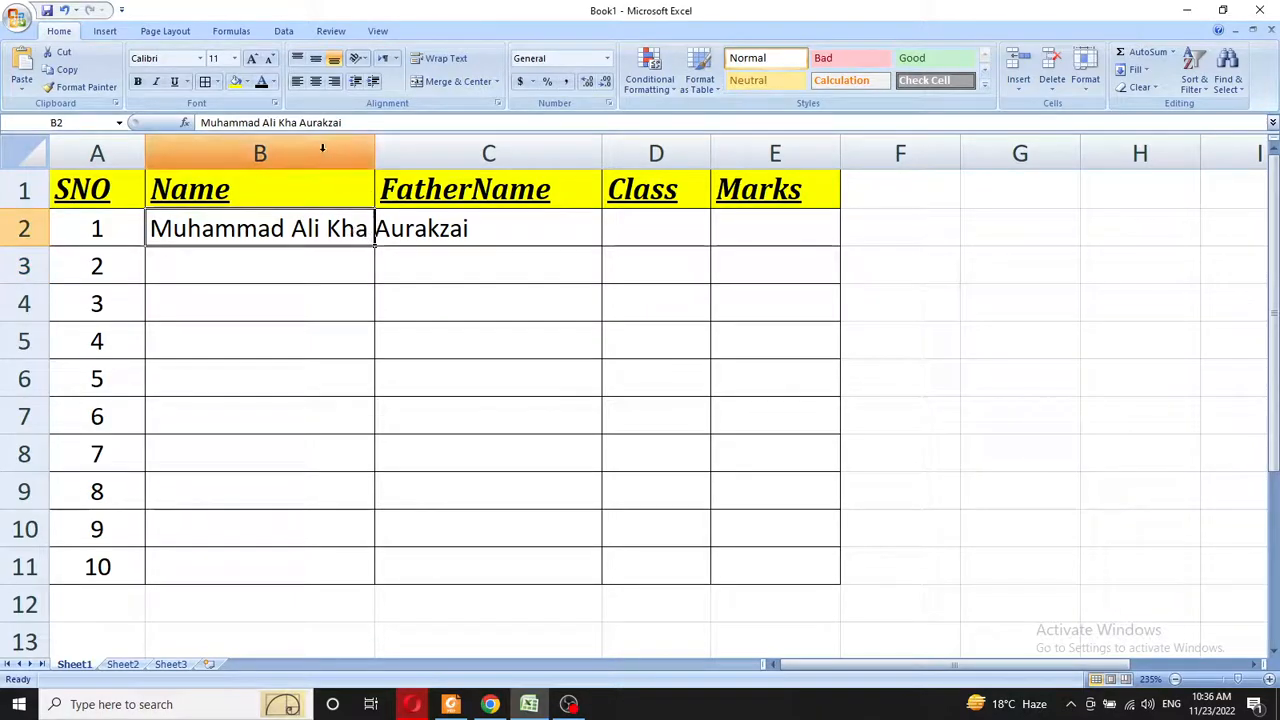
{"action": "left_click", "coordinate": [298, 122]}
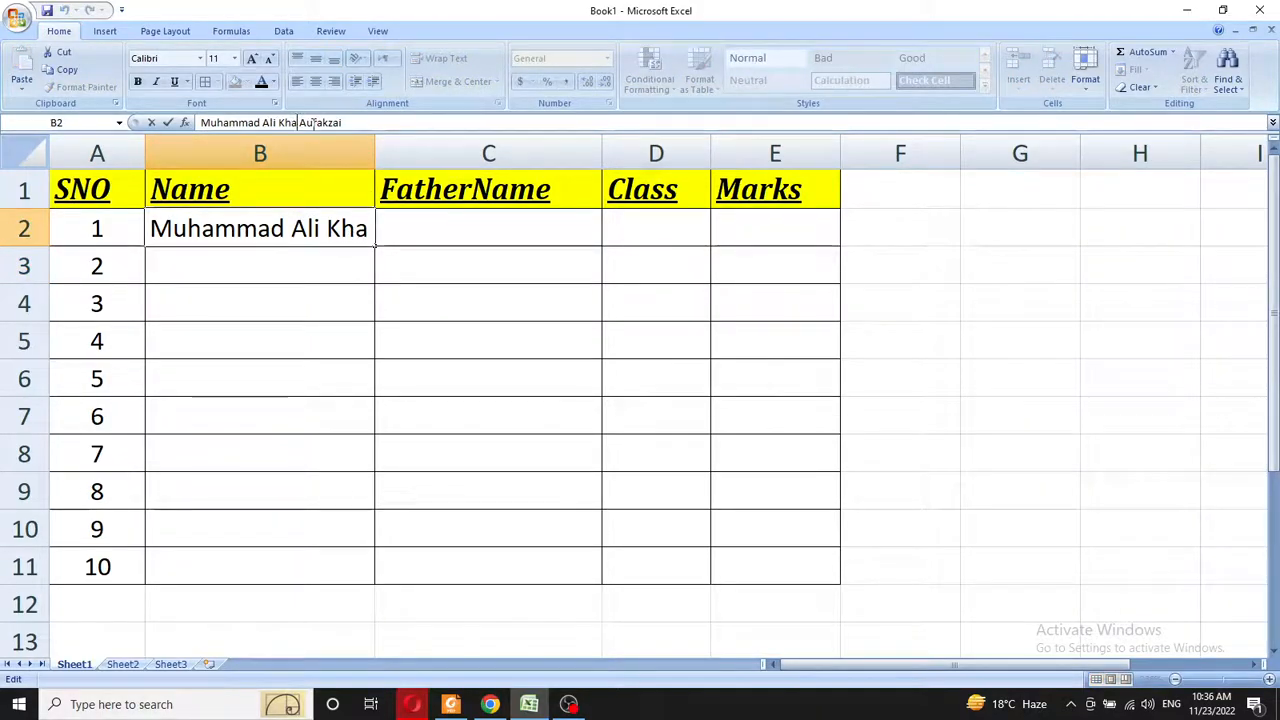
{"action": "type", "text": "n"}
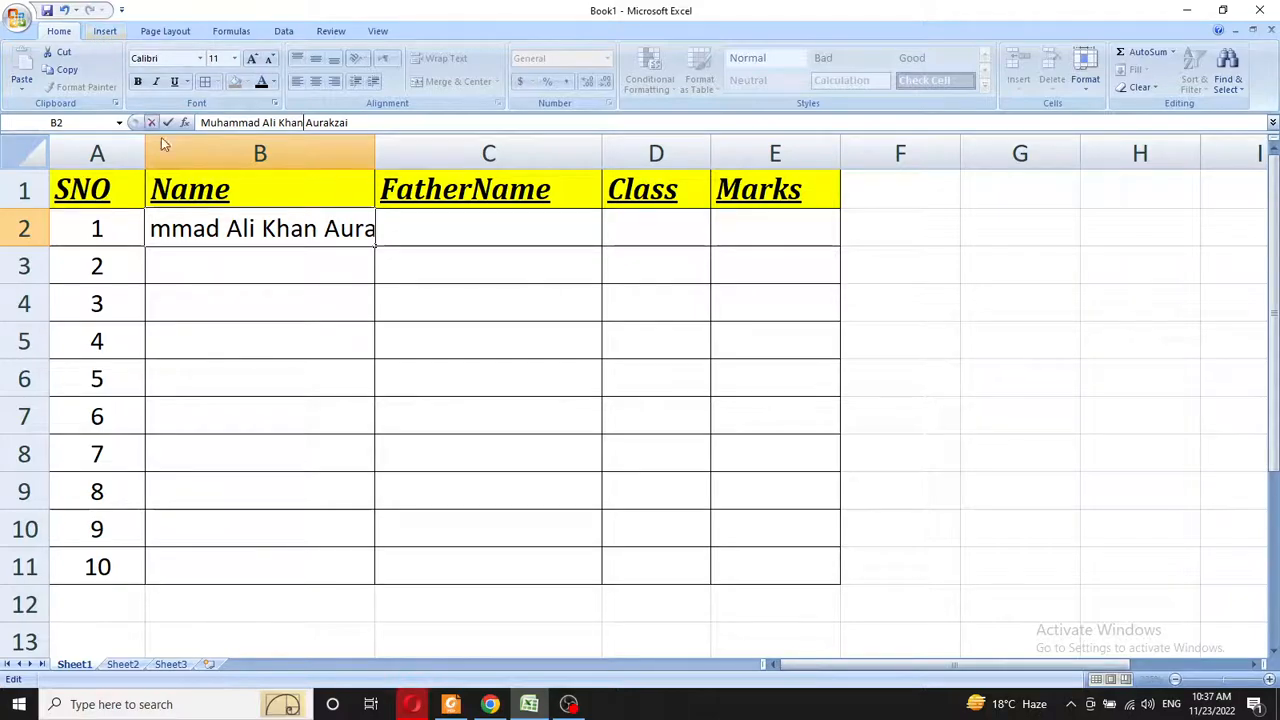
{"action": "left_click", "coordinate": [216, 244]}
{"action": "left_click", "coordinate": [228, 309]}
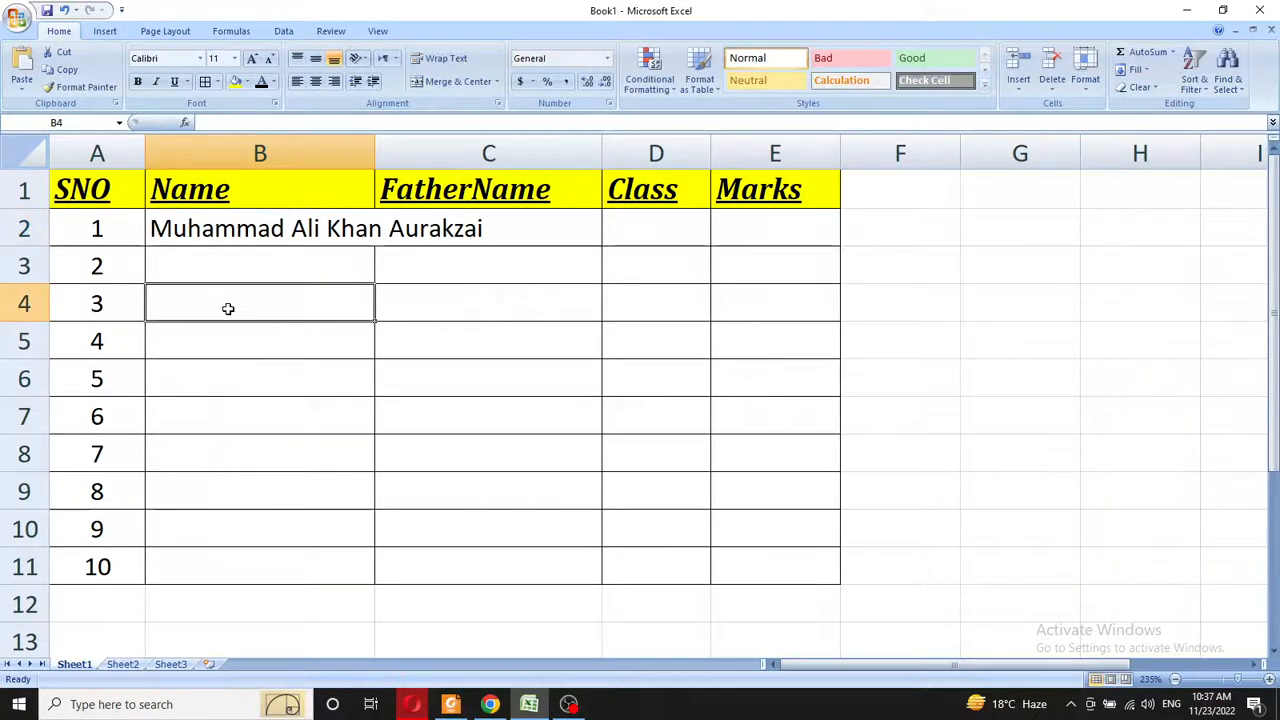
- Apply Wrap Text to the name in B2 and to the remaining Name cells
{"action": "left_click", "coordinate": [255, 231]}
{"action": "left_click", "coordinate": [445, 58]}
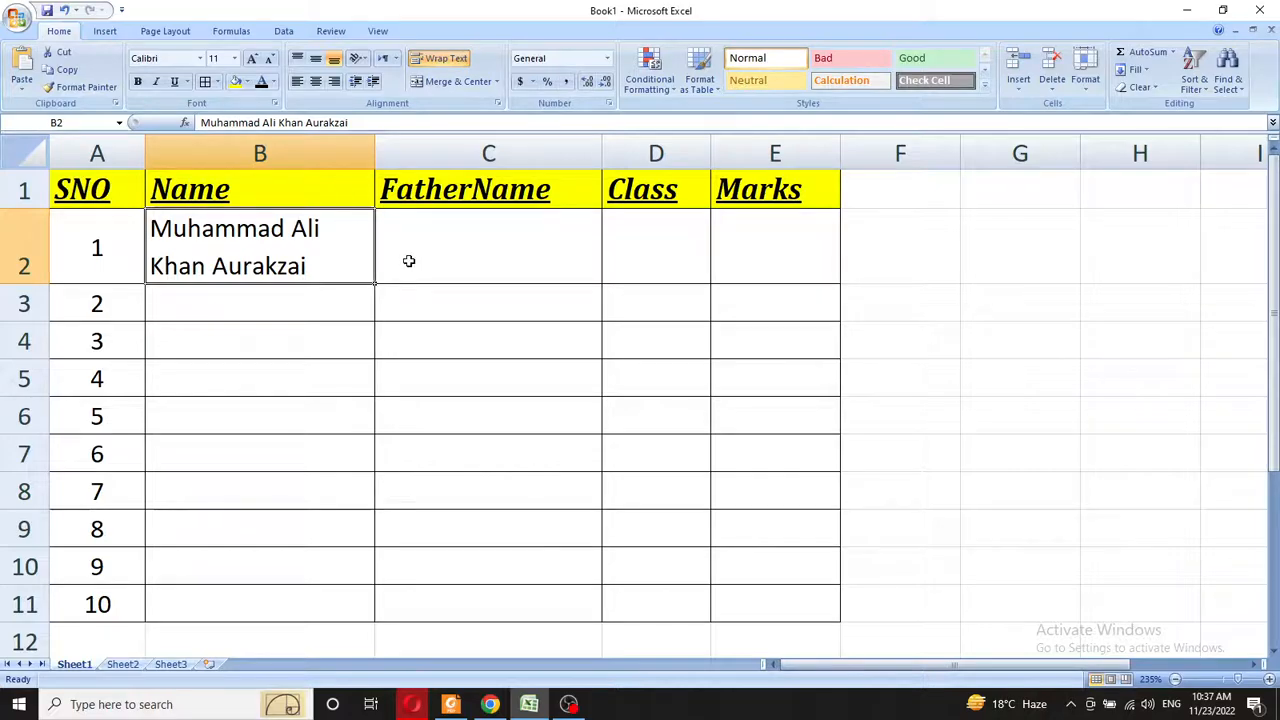
{"action": "left_click_drag", "start_coordinate": [266, 305], "coordinate": [240, 600]}
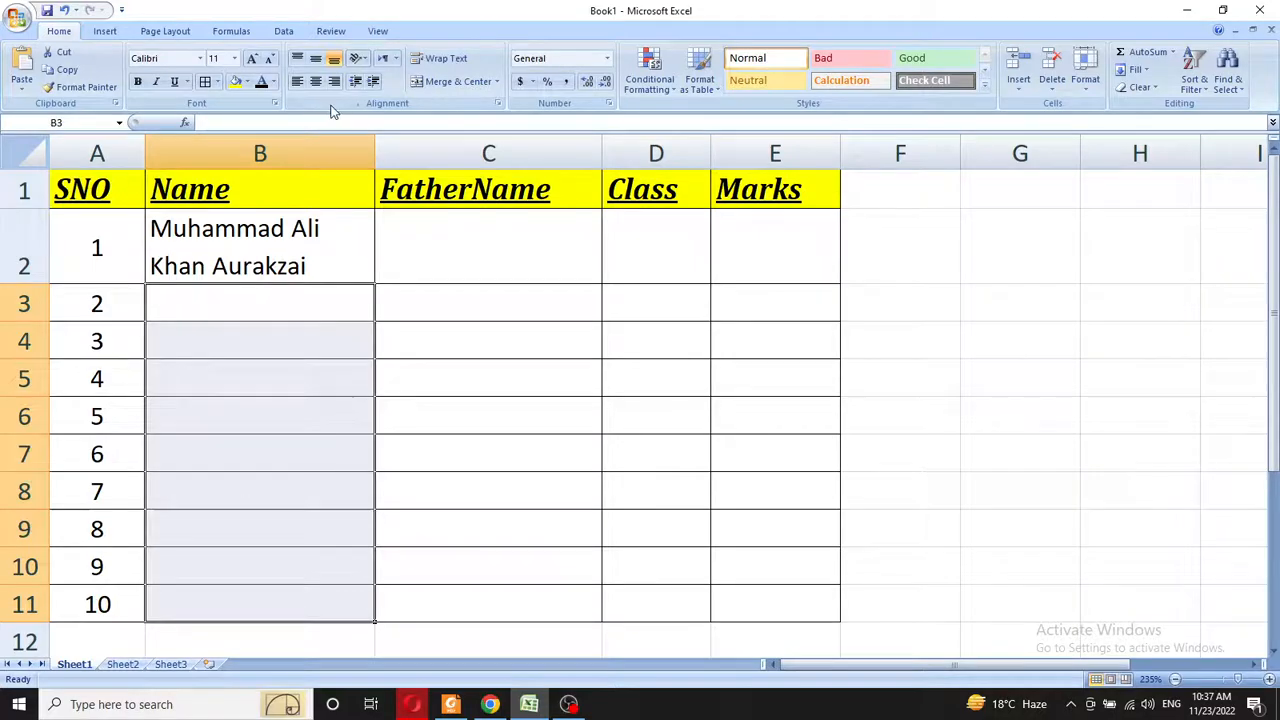
{"action": "left_click", "coordinate": [442, 58]}
{"action": "left_click", "coordinate": [239, 325]}
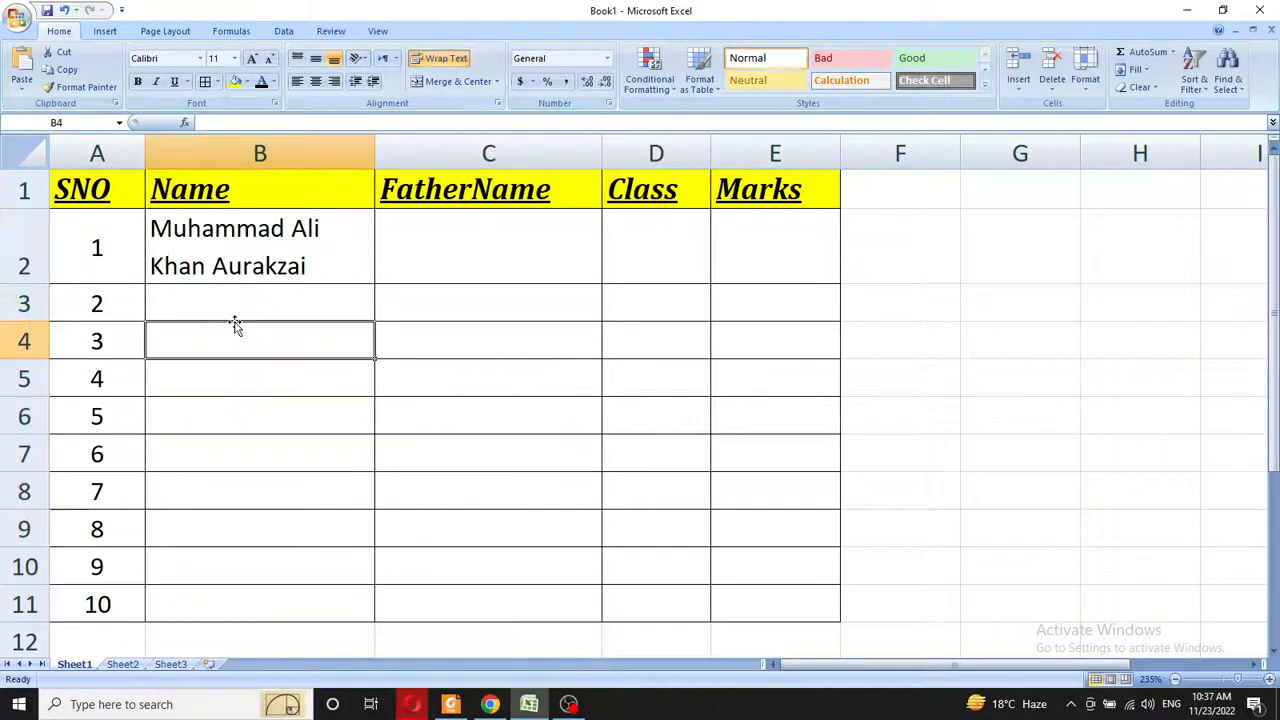
- Enter the second student's full name in cell B3
{"action": "left_click", "coordinate": [237, 292]}
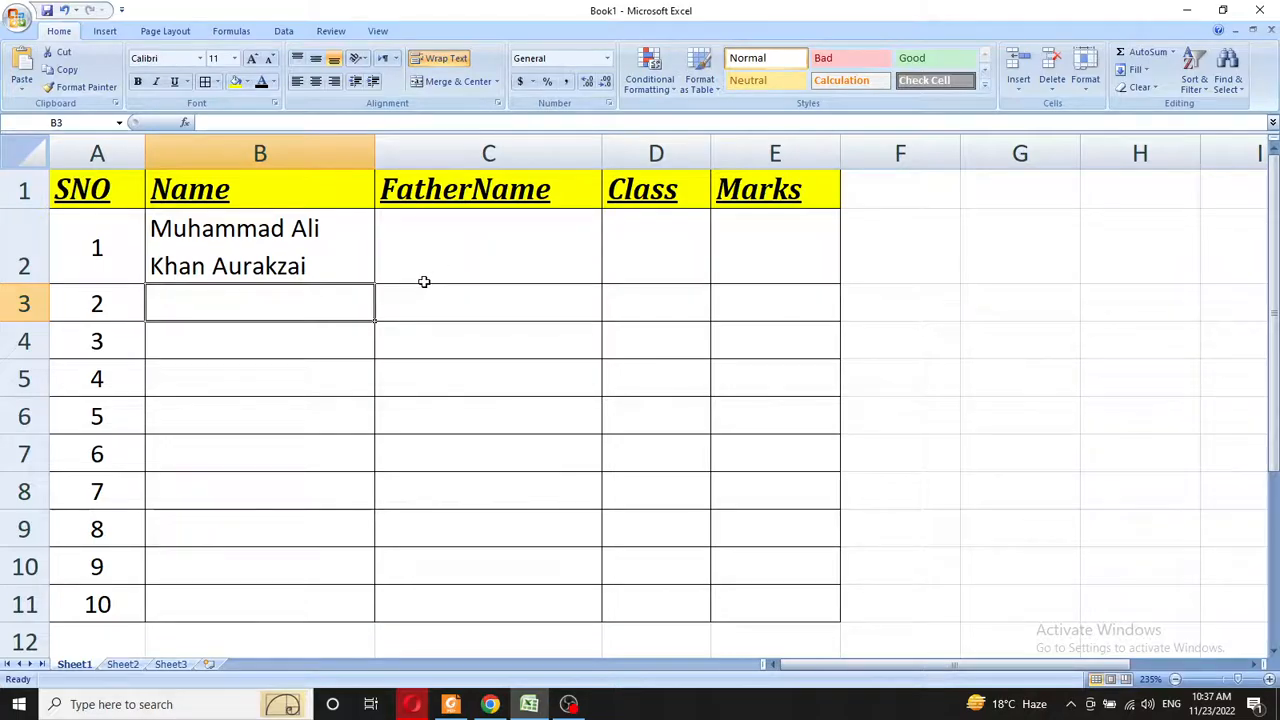
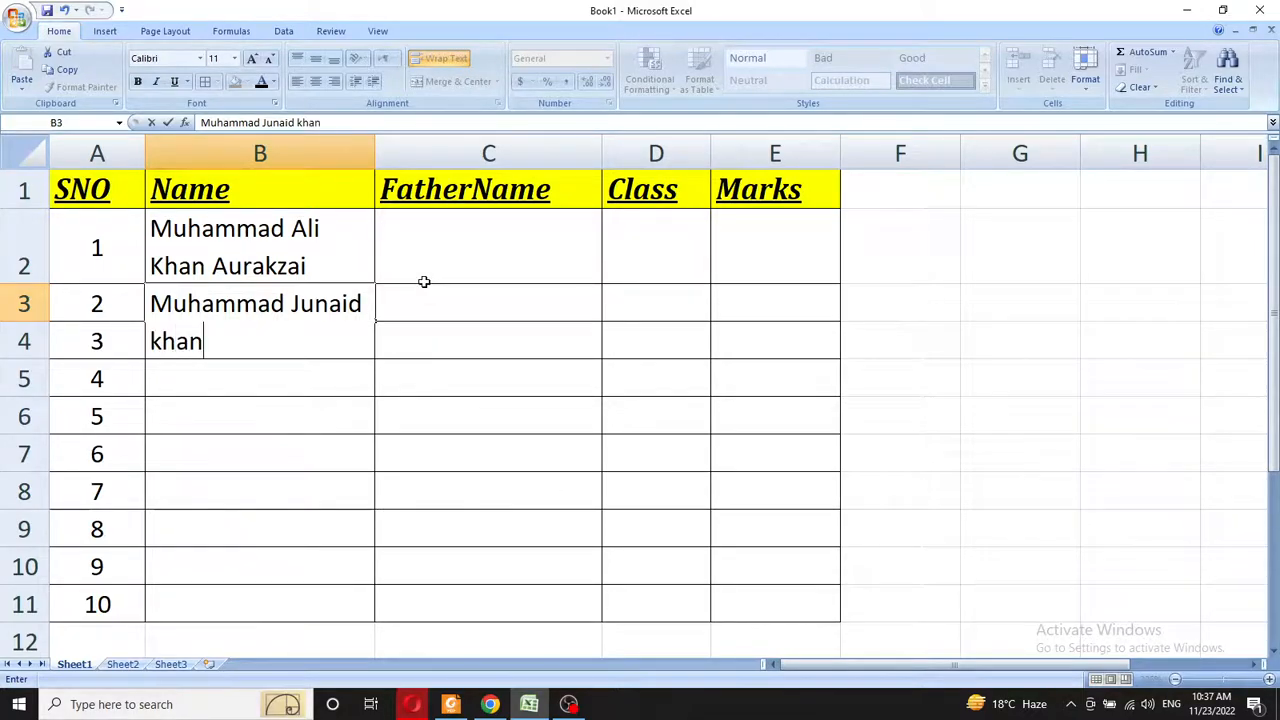
{"action": "key", "text": "Return"}
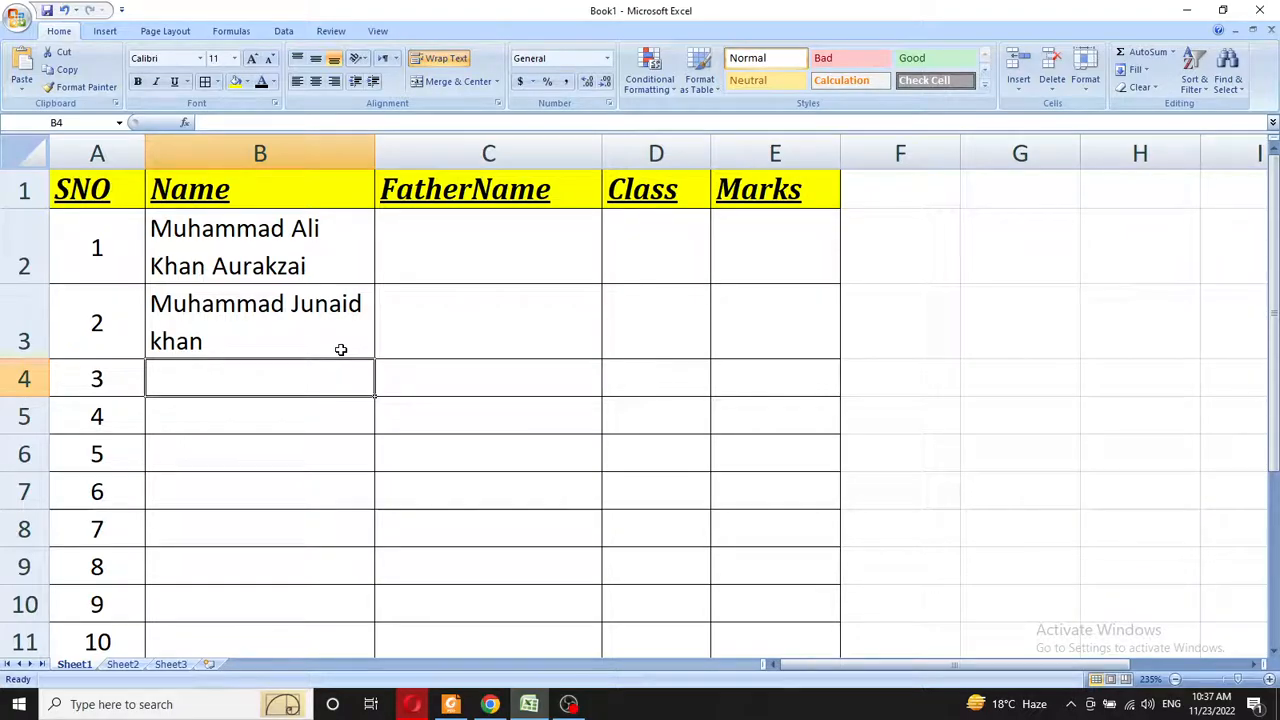
- Turn off wrapping for the Name cells and auto-fit column B to the longest name
{"action": "left_click_drag", "start_coordinate": [270, 228], "coordinate": [265, 613]}
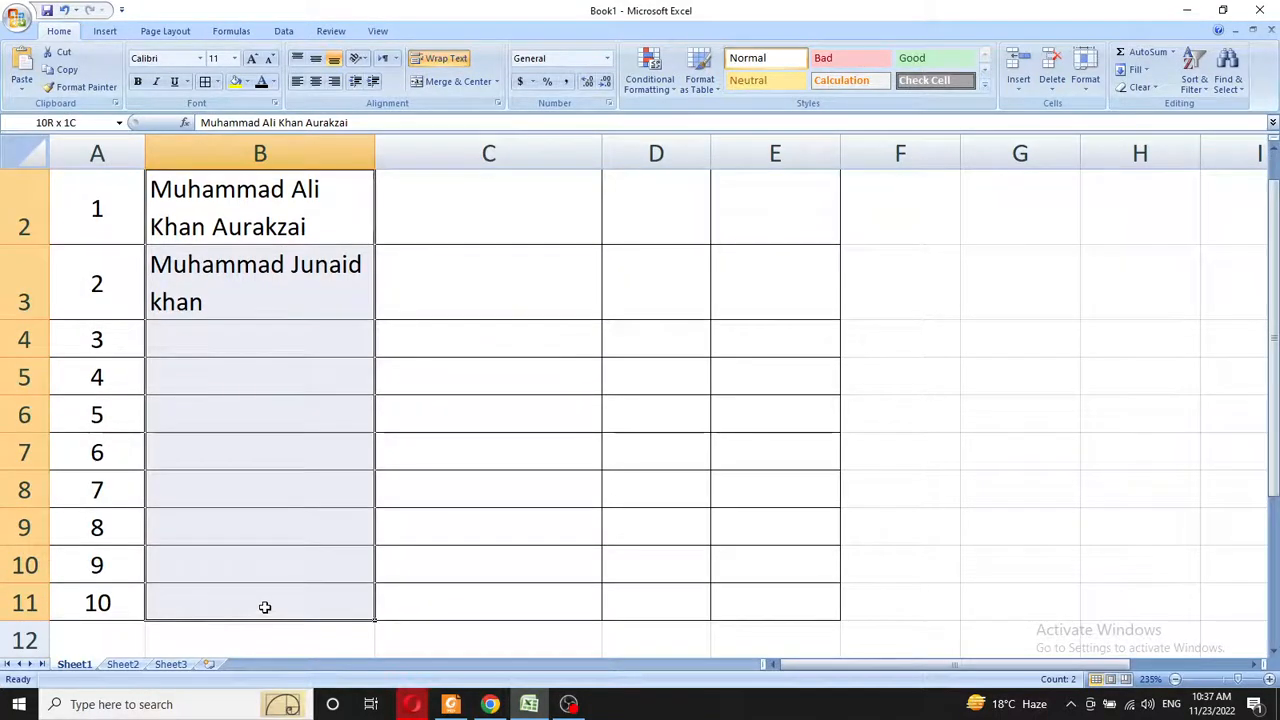
{"action": "left_click", "coordinate": [440, 58]}
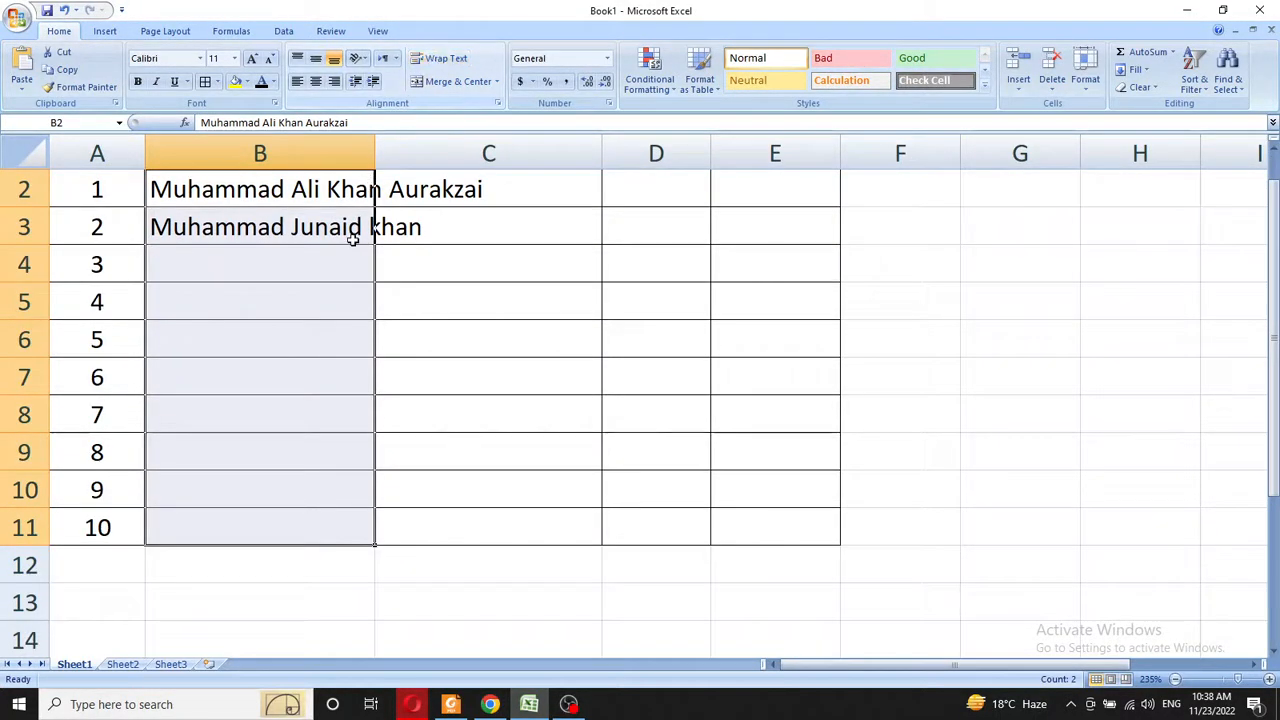
{"action": "left_click", "coordinate": [480, 234]}
{"action": "scroll", "coordinate": [418, 258], "scroll_direction": "up", "scroll_amount": 1}
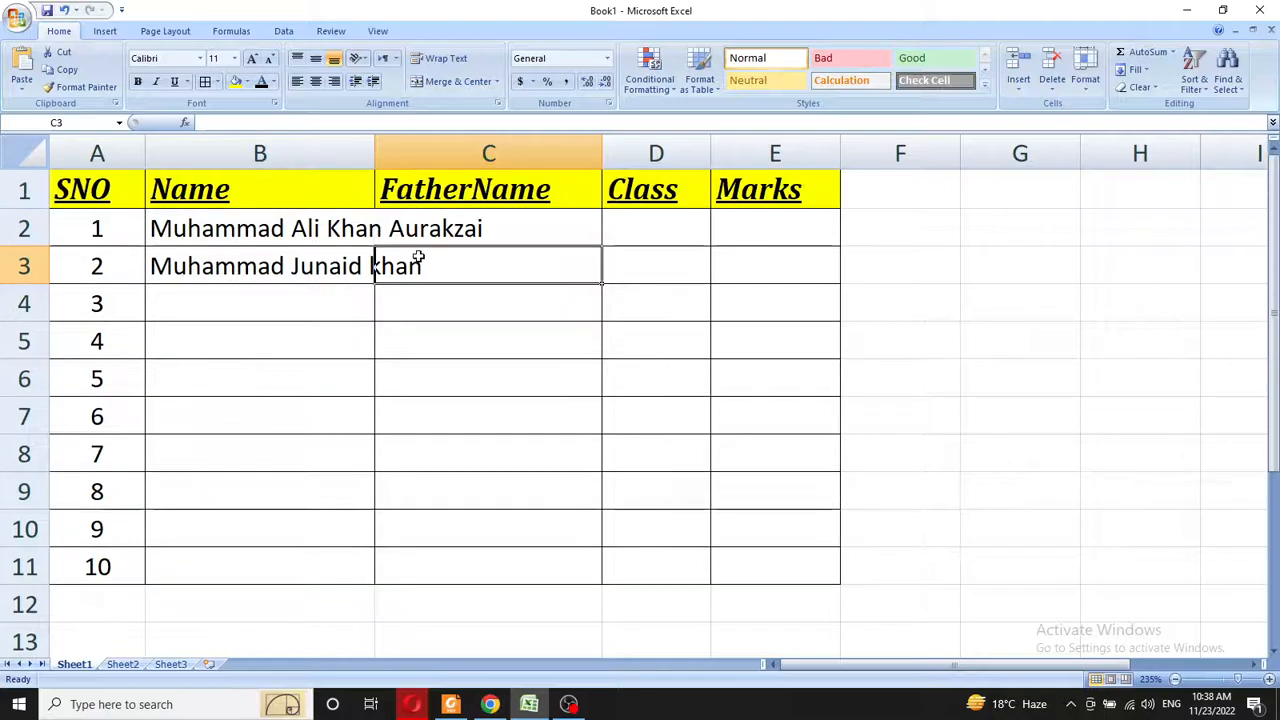
{"action": "double_click", "coordinate": [372, 152]}
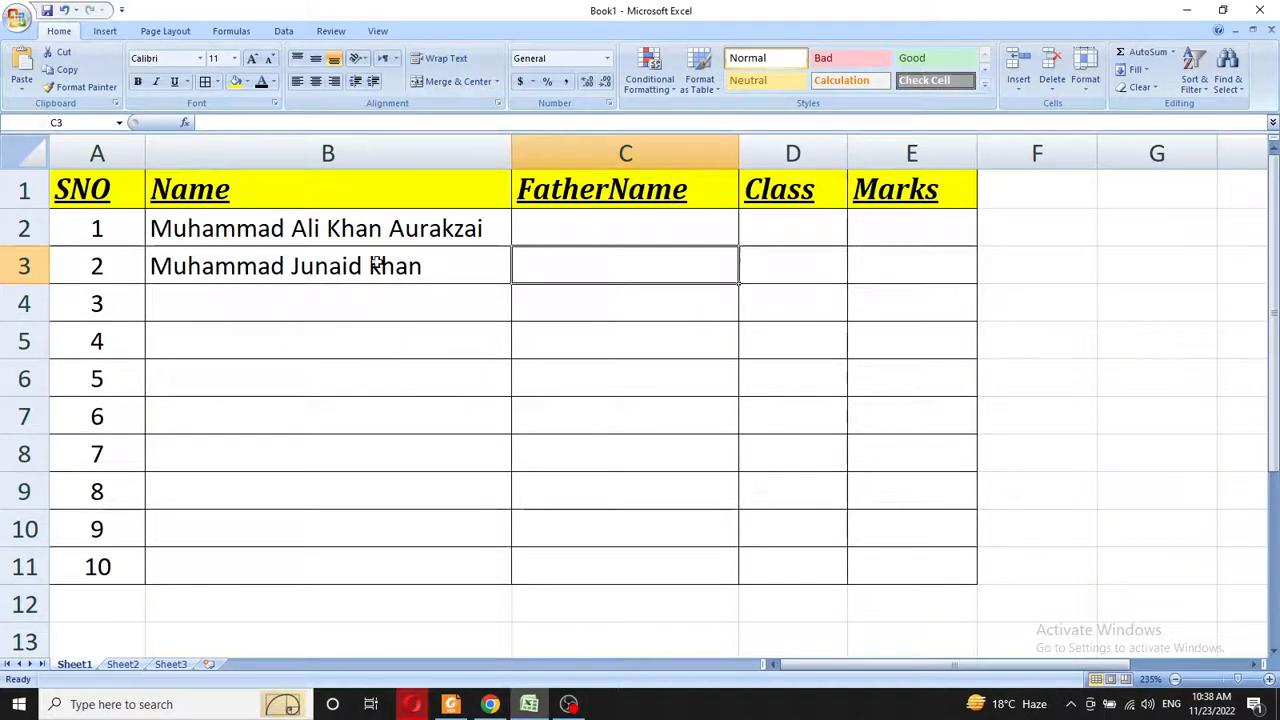
- Narrow column B and wrap both student names in B2 and B3 onto two lines
{"action": "left_click", "coordinate": [325, 234]}
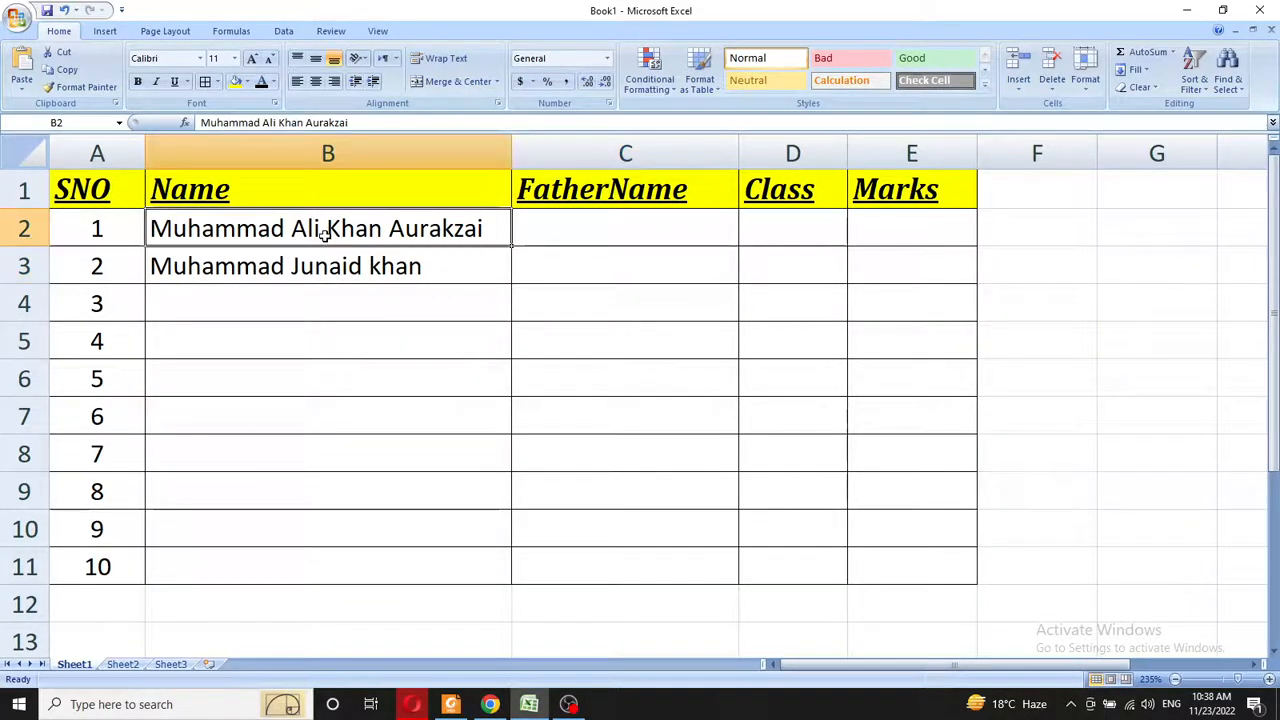
{"action": "left_click", "coordinate": [432, 66]}
{"action": "left_click_drag", "start_coordinate": [511, 152], "coordinate": [388, 152]}
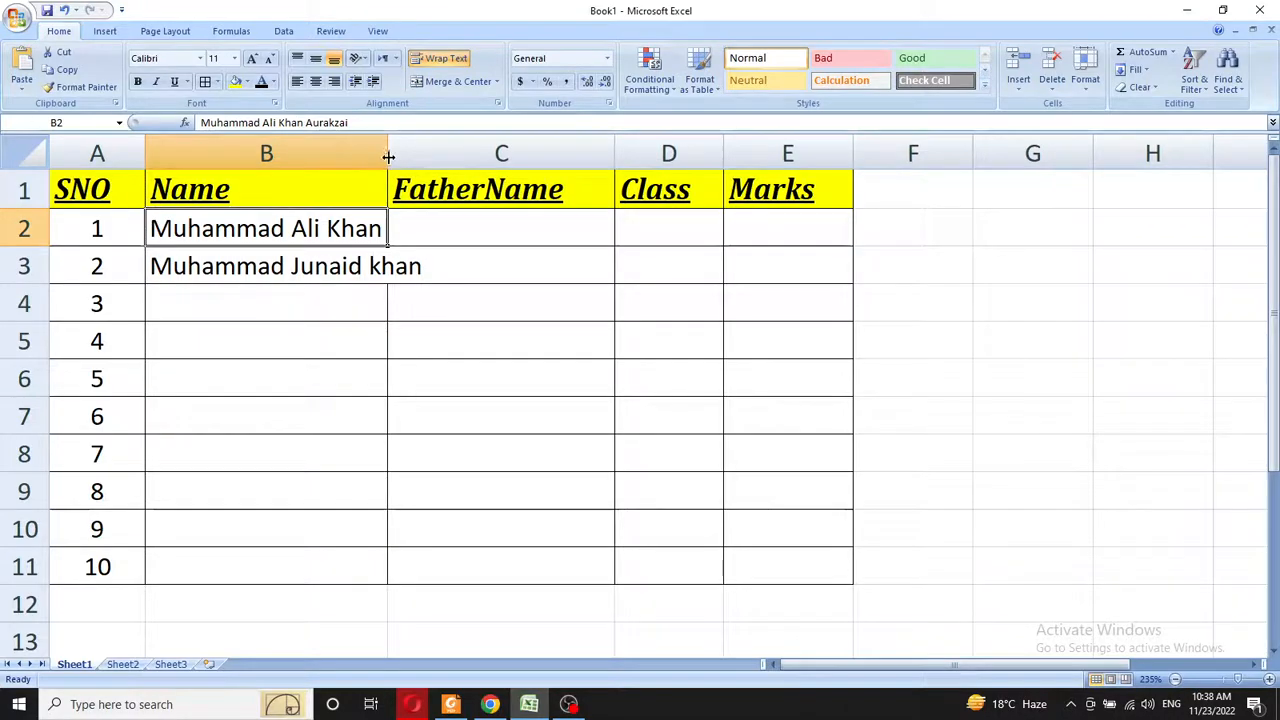
{"action": "left_click", "coordinate": [447, 58]}
{"action": "left_click", "coordinate": [447, 58]}
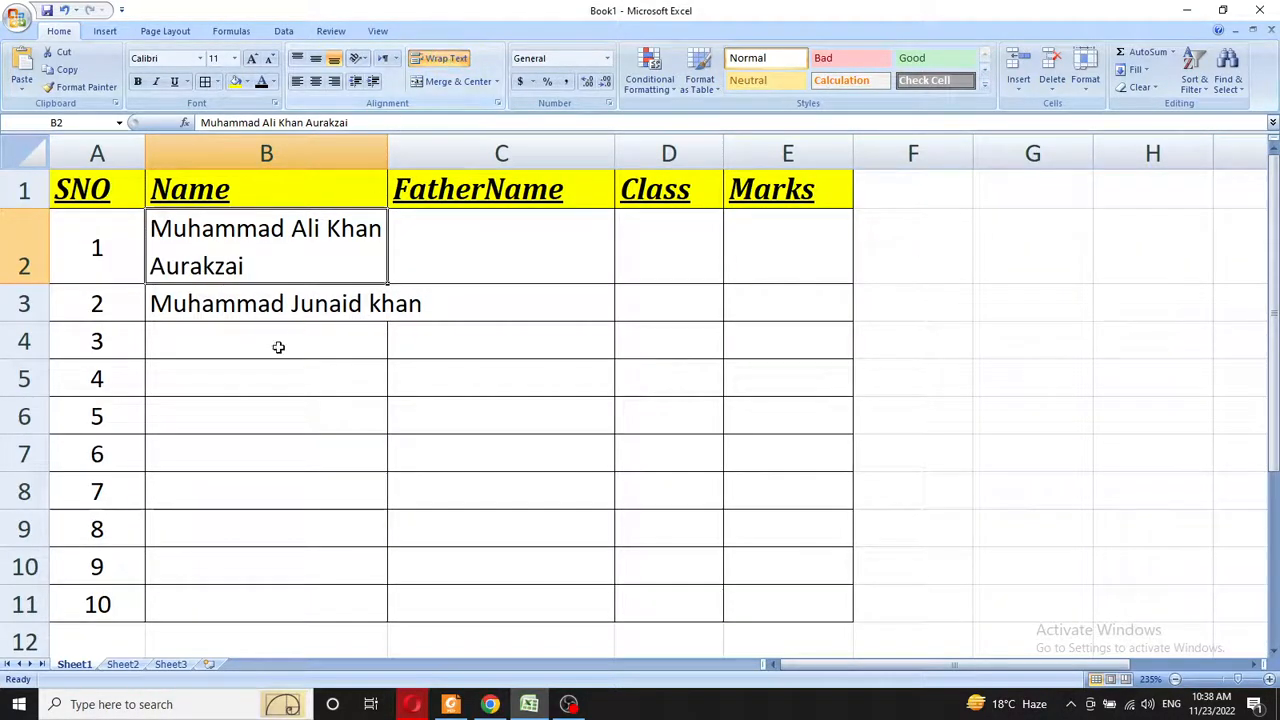
{"action": "left_click", "coordinate": [255, 295]}
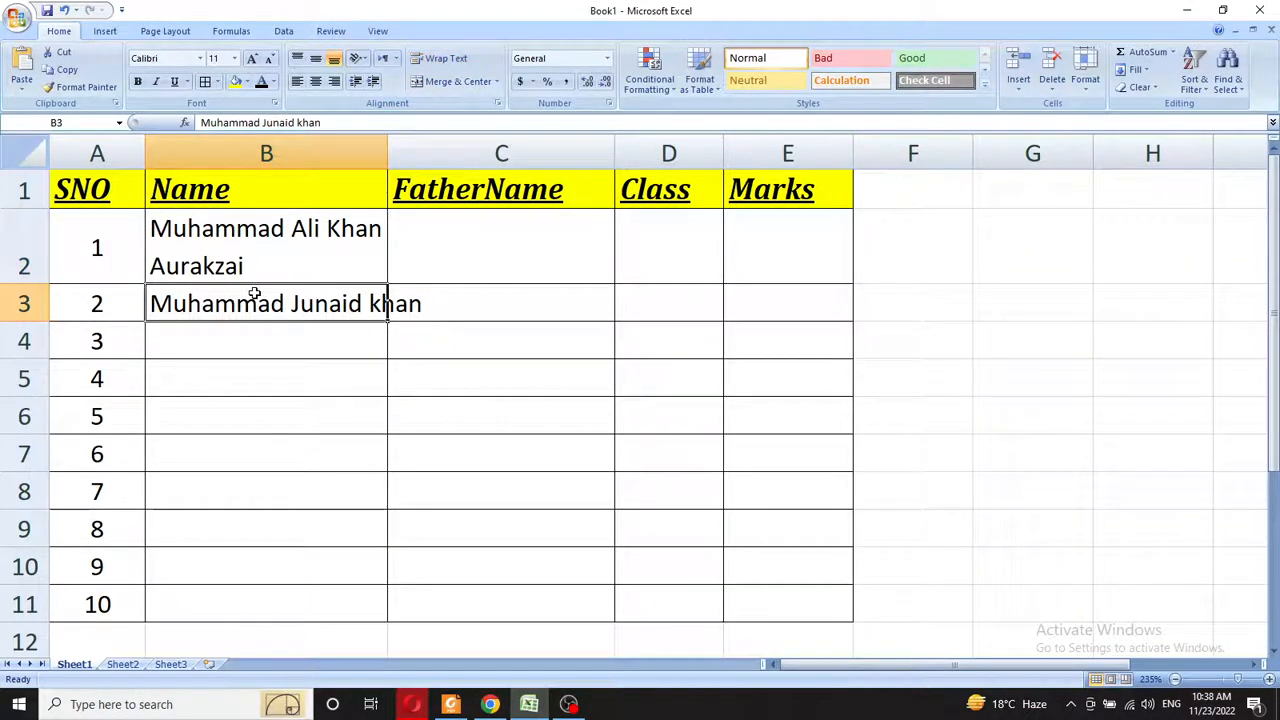
{"action": "left_click", "coordinate": [445, 58]}
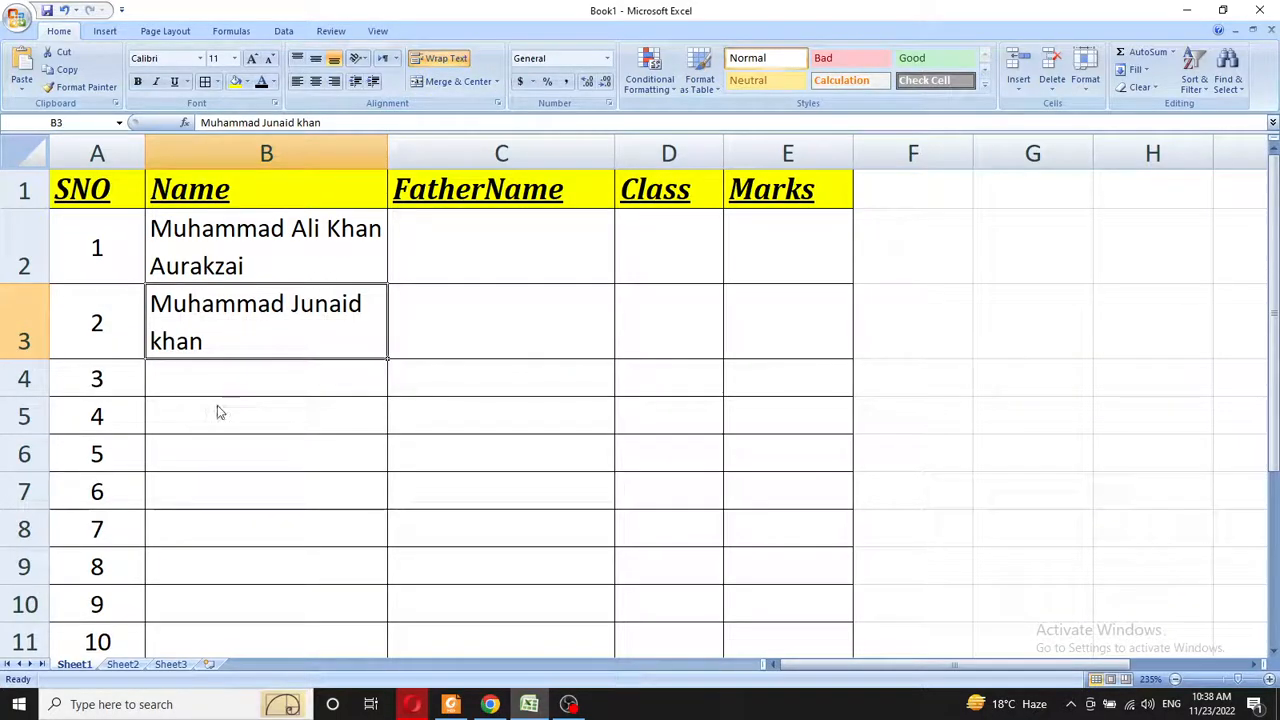
{"action": "left_click", "coordinate": [174, 196]}
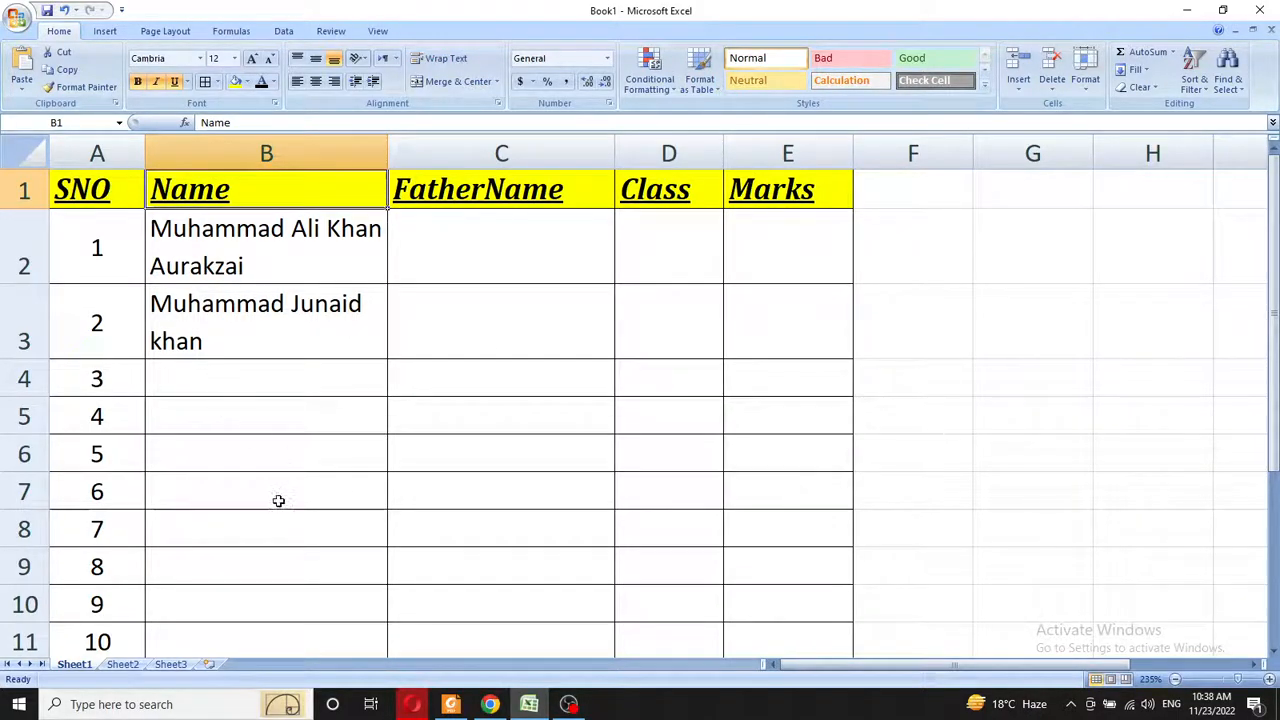
{"action": "left_click", "coordinate": [450, 706]}
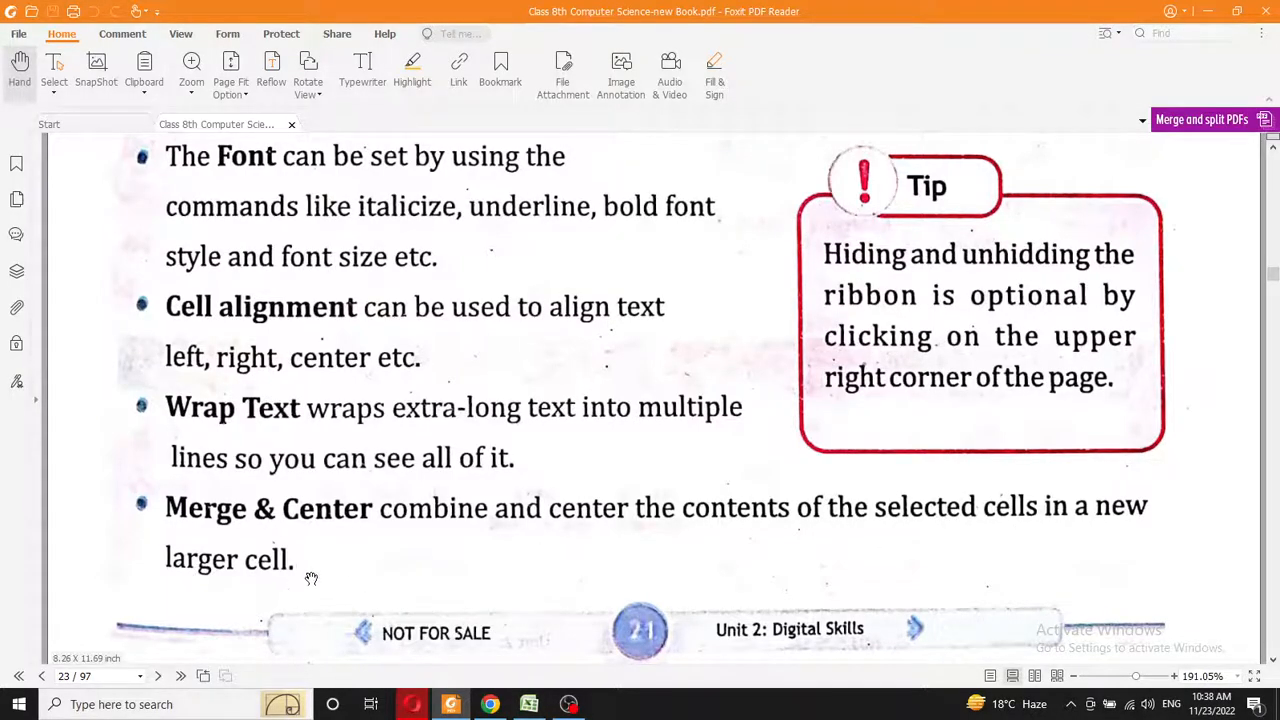
- Return from the PDF notes to the Excel workbook and select the SNO heading cell
{"action": "left_click", "coordinate": [529, 704]}
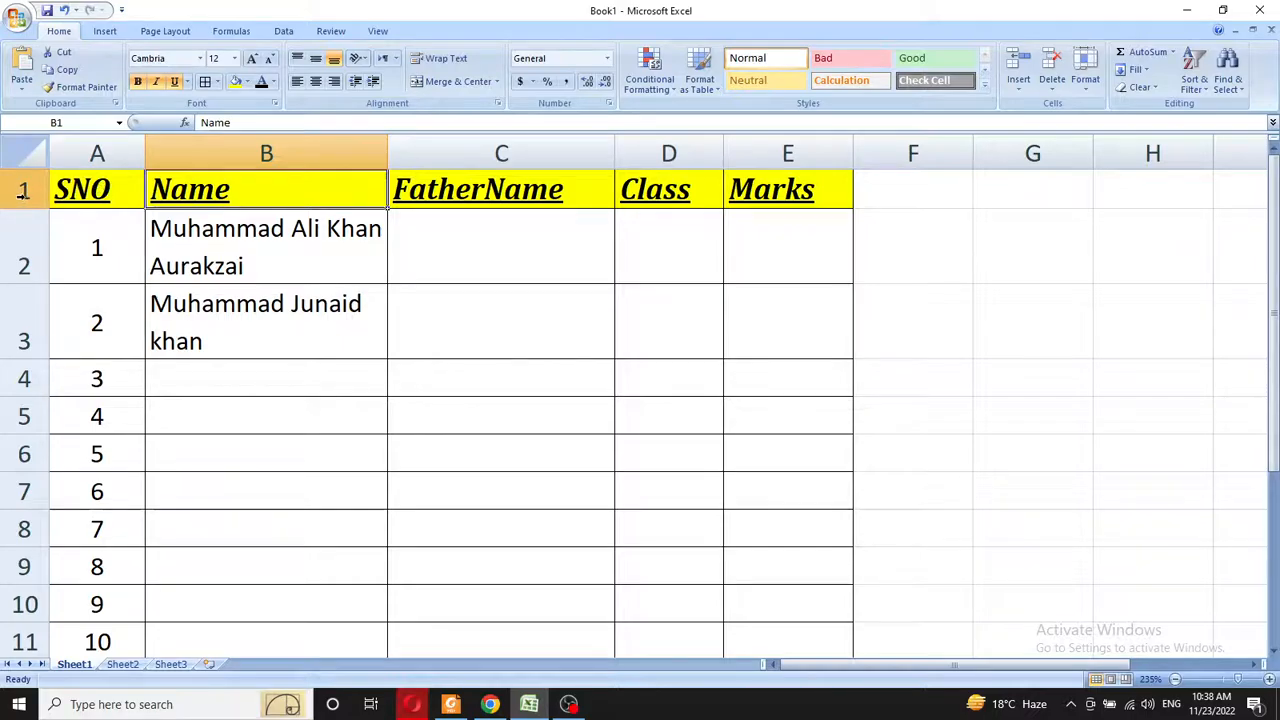
{"action": "left_click", "coordinate": [105, 189]}
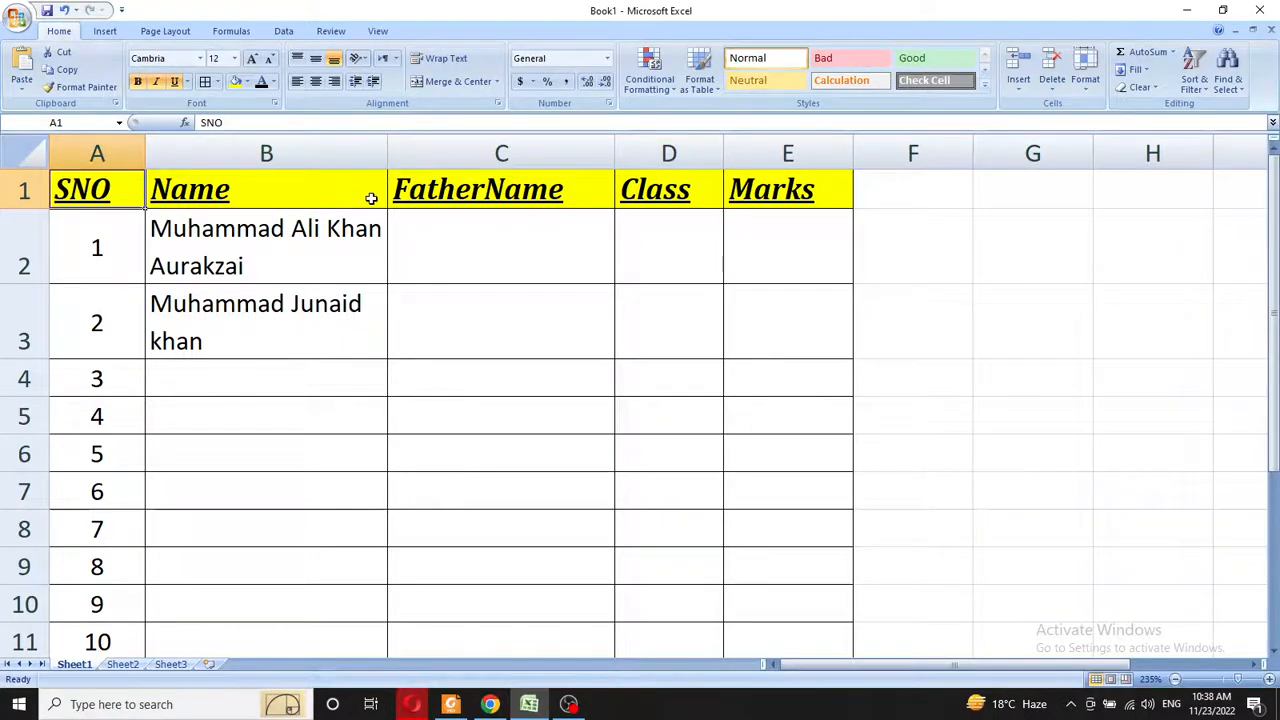
- Insert a taller blank row above the headings and type 'Class 8th Computer Science' in B1
{"action": "right_click", "coordinate": [24, 190]}
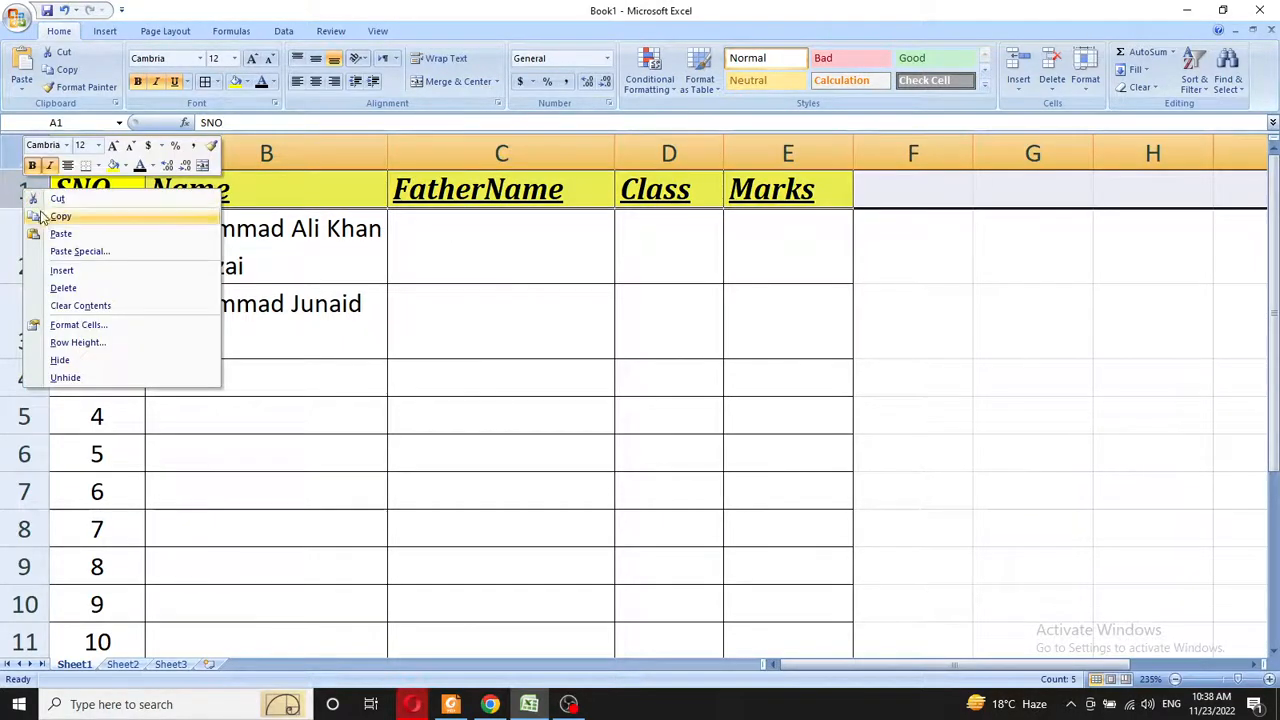
{"action": "left_click", "coordinate": [58, 272]}
{"action": "left_click", "coordinate": [303, 194]}
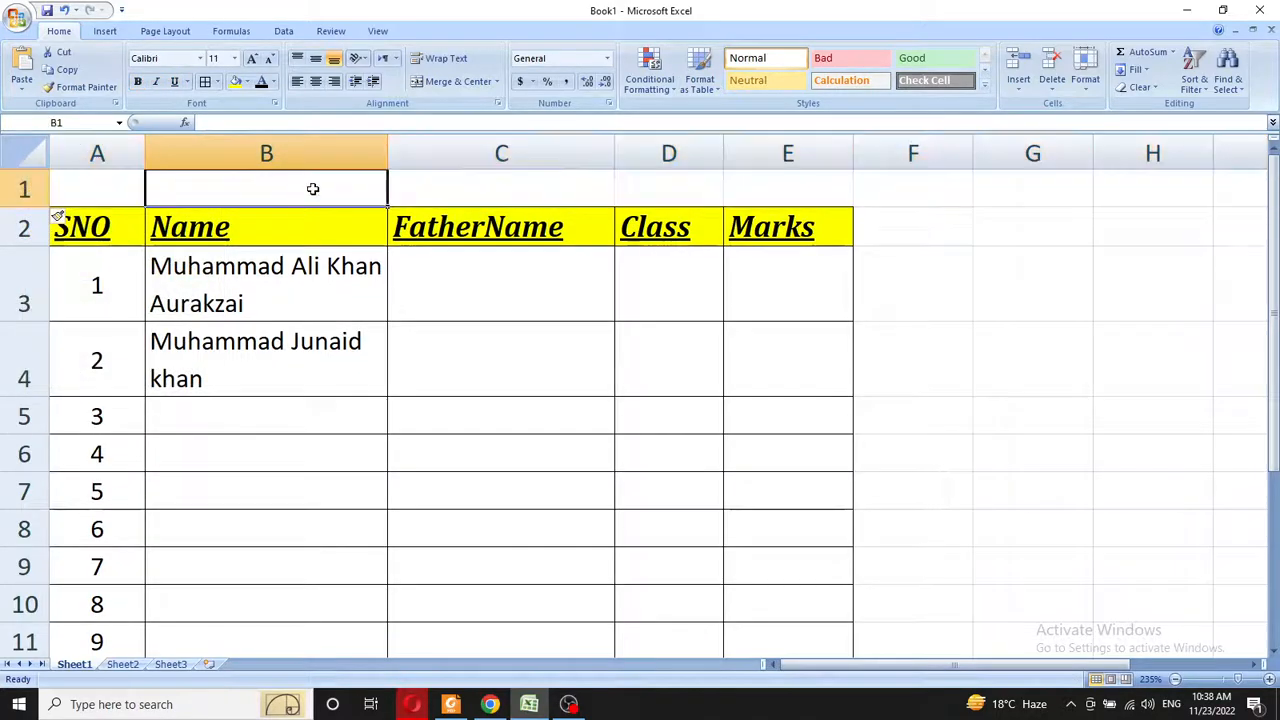
{"action": "left_click_drag", "start_coordinate": [33, 208], "coordinate": [37, 262]}
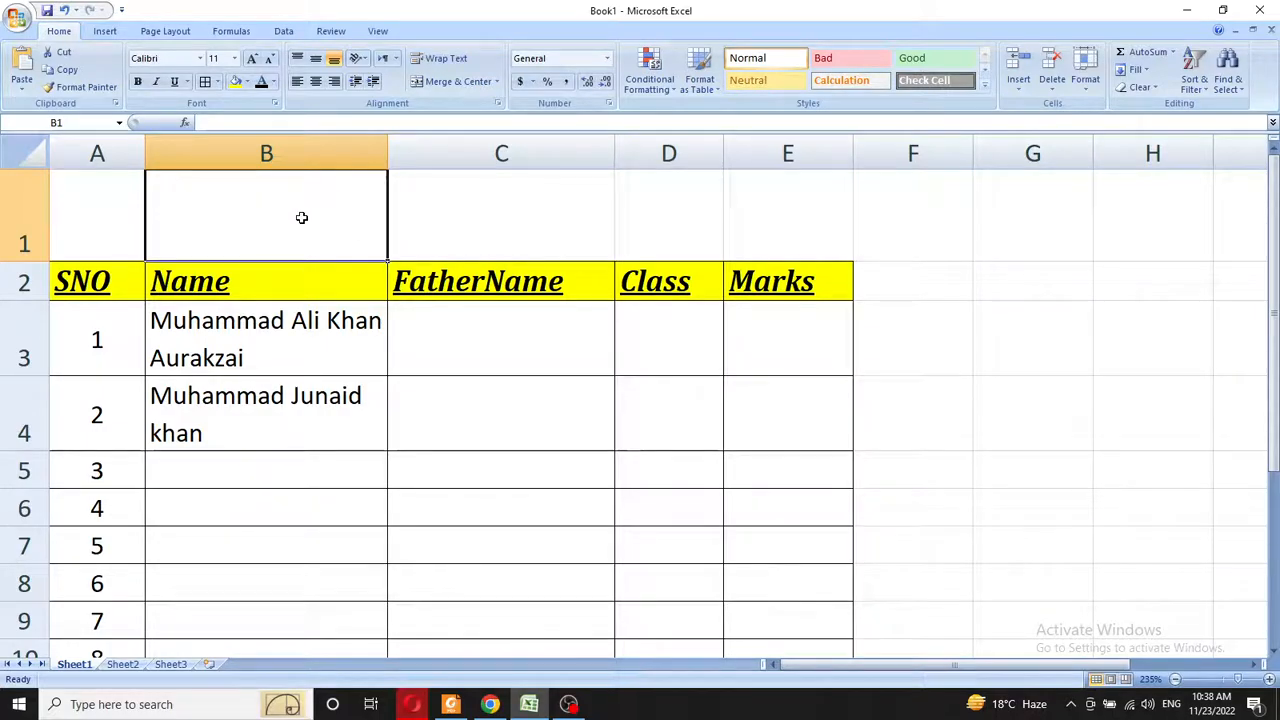
{"action": "type", "text": "Class"}
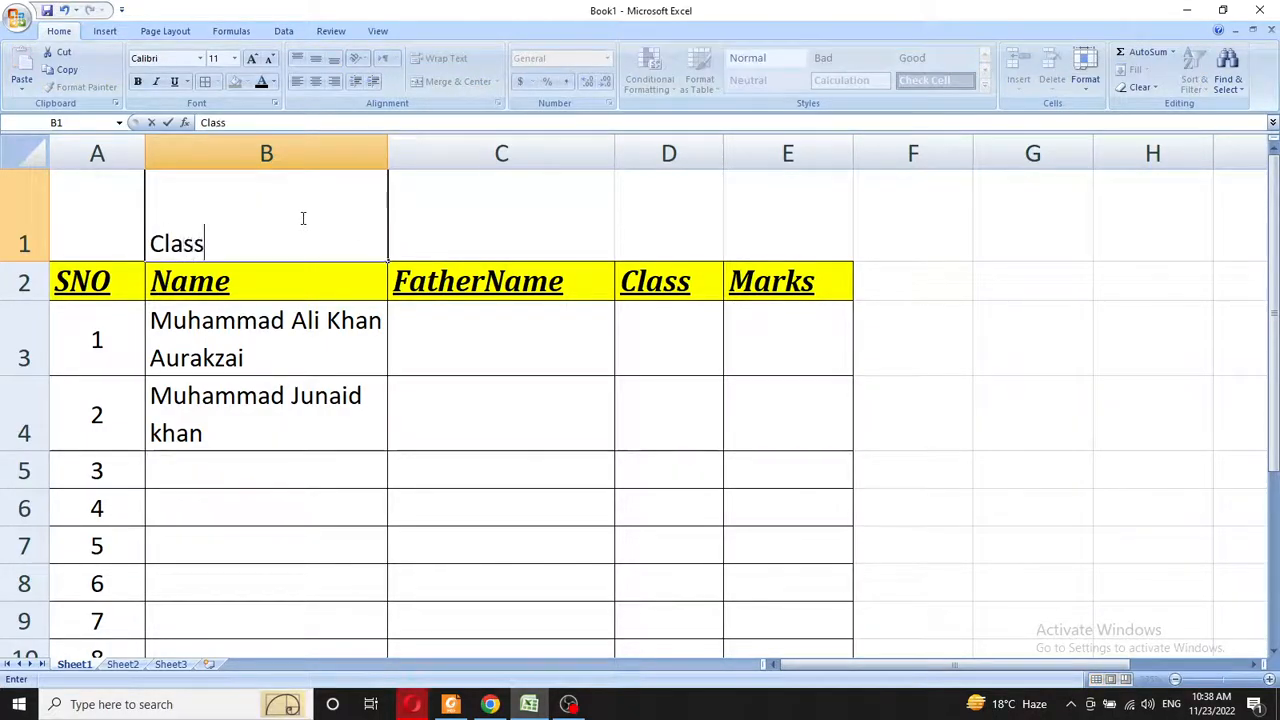
{"action": "type", "text": " 8th "}
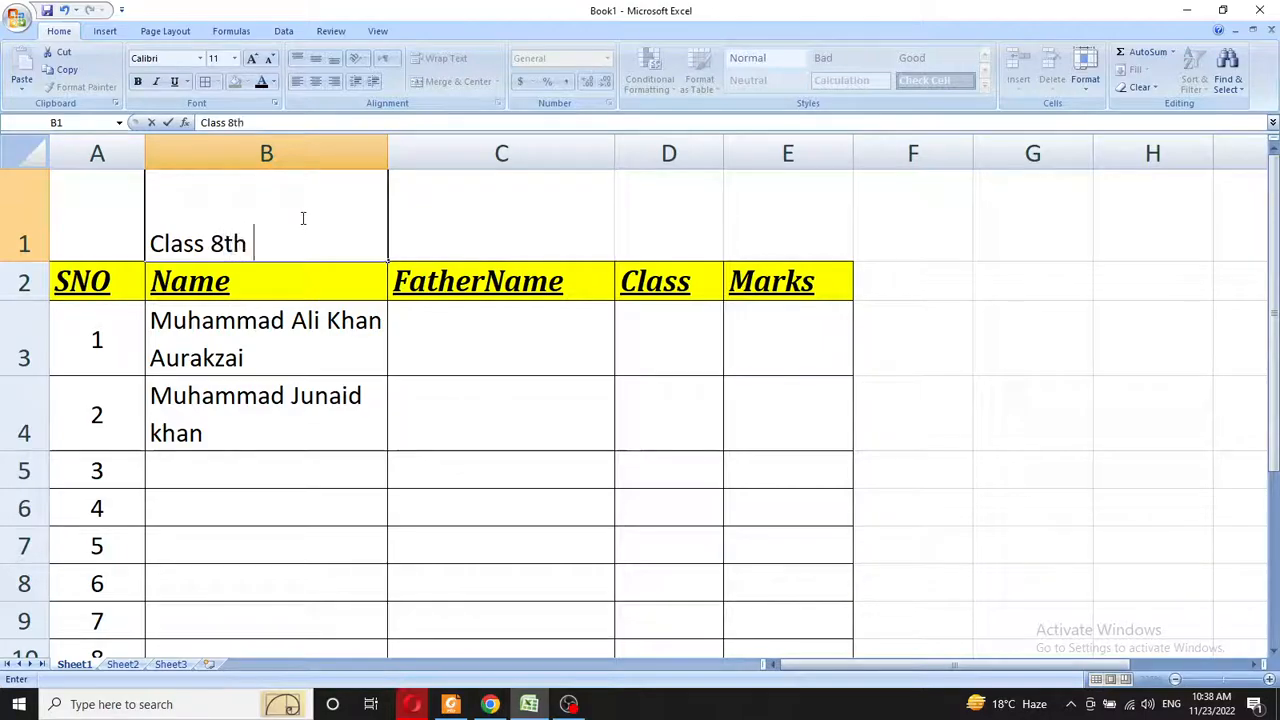
{"action": "type", "text": "Comput"}
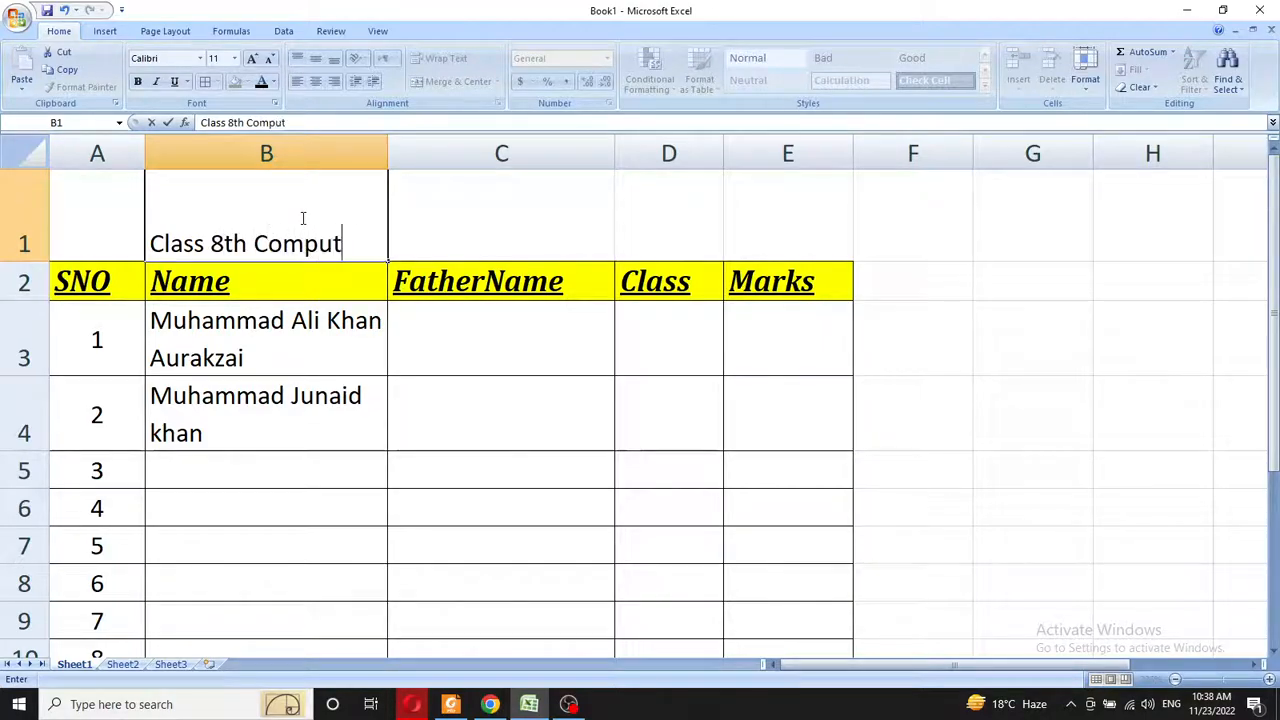
{"action": "type", "text": "er Science"}
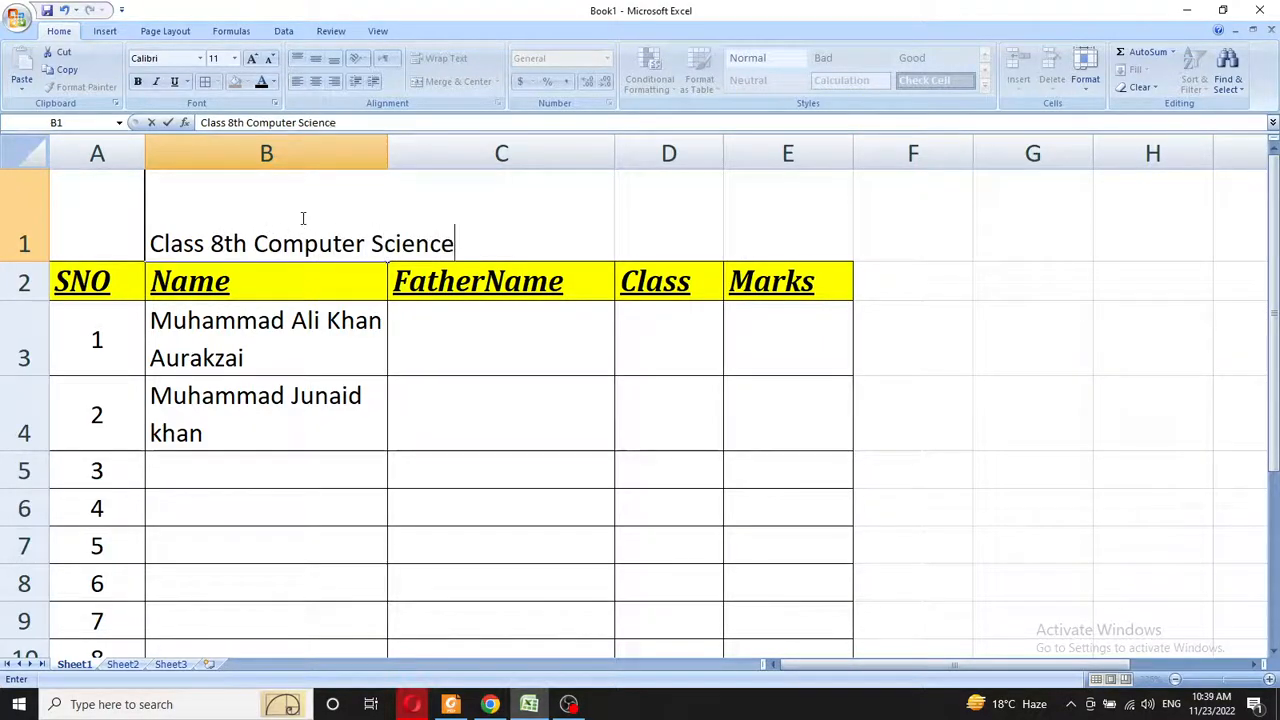
- Finish entering the title in B1 and set its font size to 20 pt
{"action": "left_click", "coordinate": [320, 243]}
{"action": "left_click", "coordinate": [311, 345]}
{"action": "left_click", "coordinate": [310, 253]}
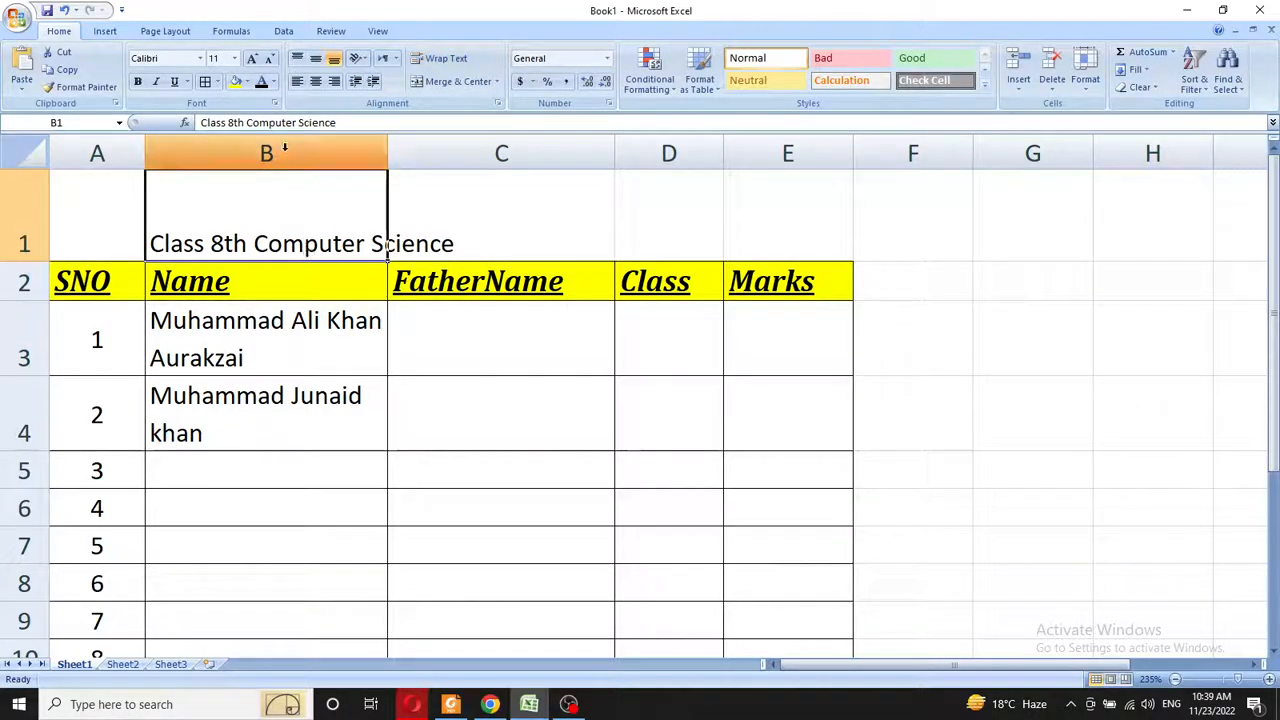
{"action": "left_click", "coordinate": [234, 58]}
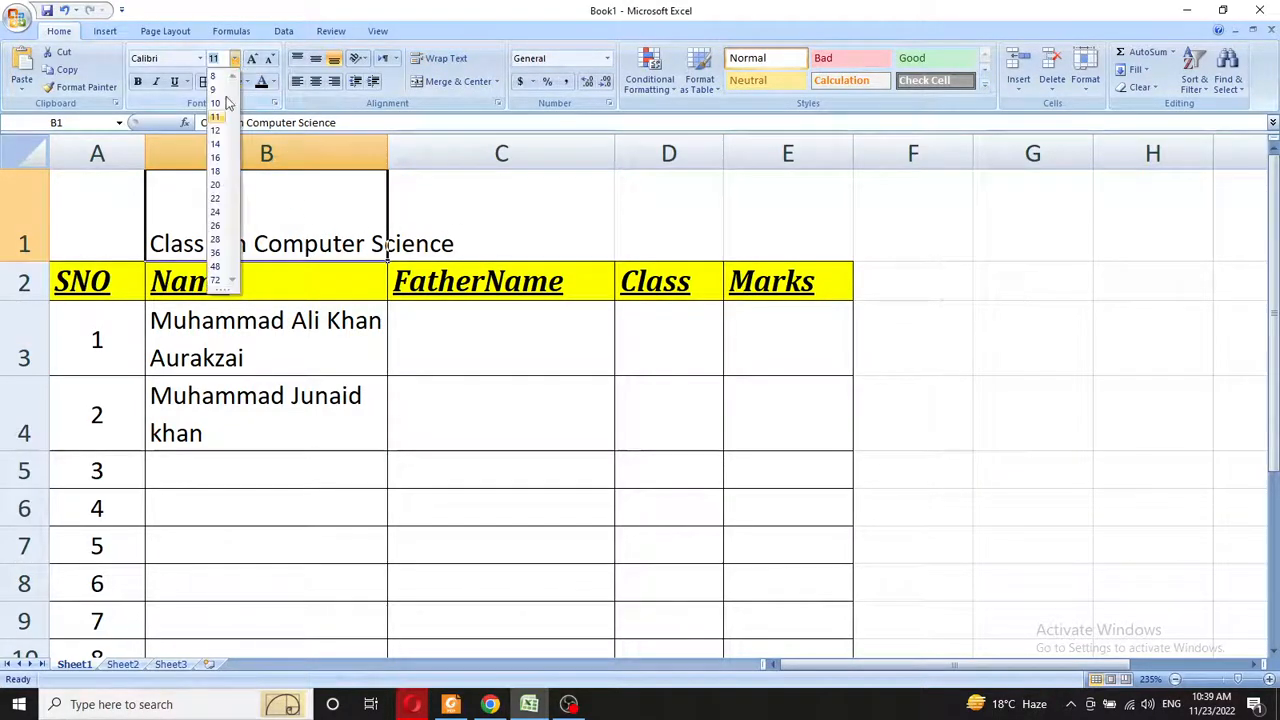
{"action": "left_click", "coordinate": [217, 186]}
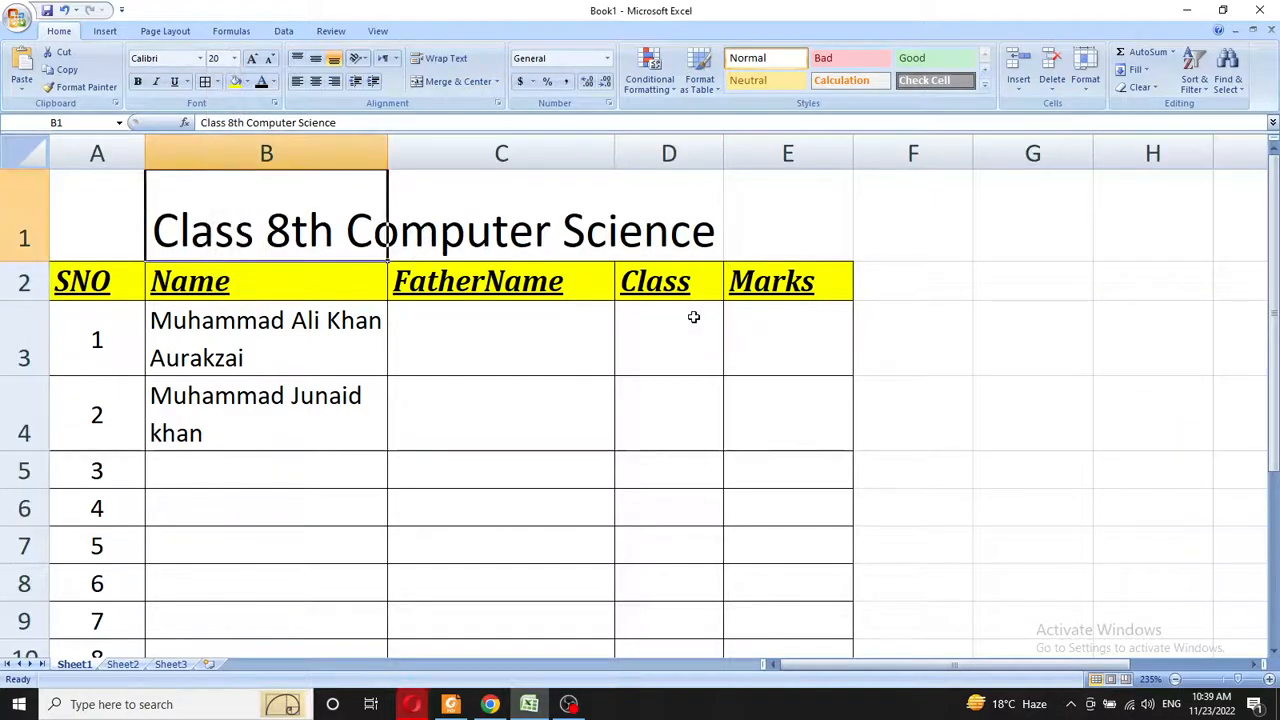
{"action": "left_click", "coordinate": [657, 197]}
{"action": "left_click", "coordinate": [483, 222]}
{"action": "left_click", "coordinate": [350, 224]}
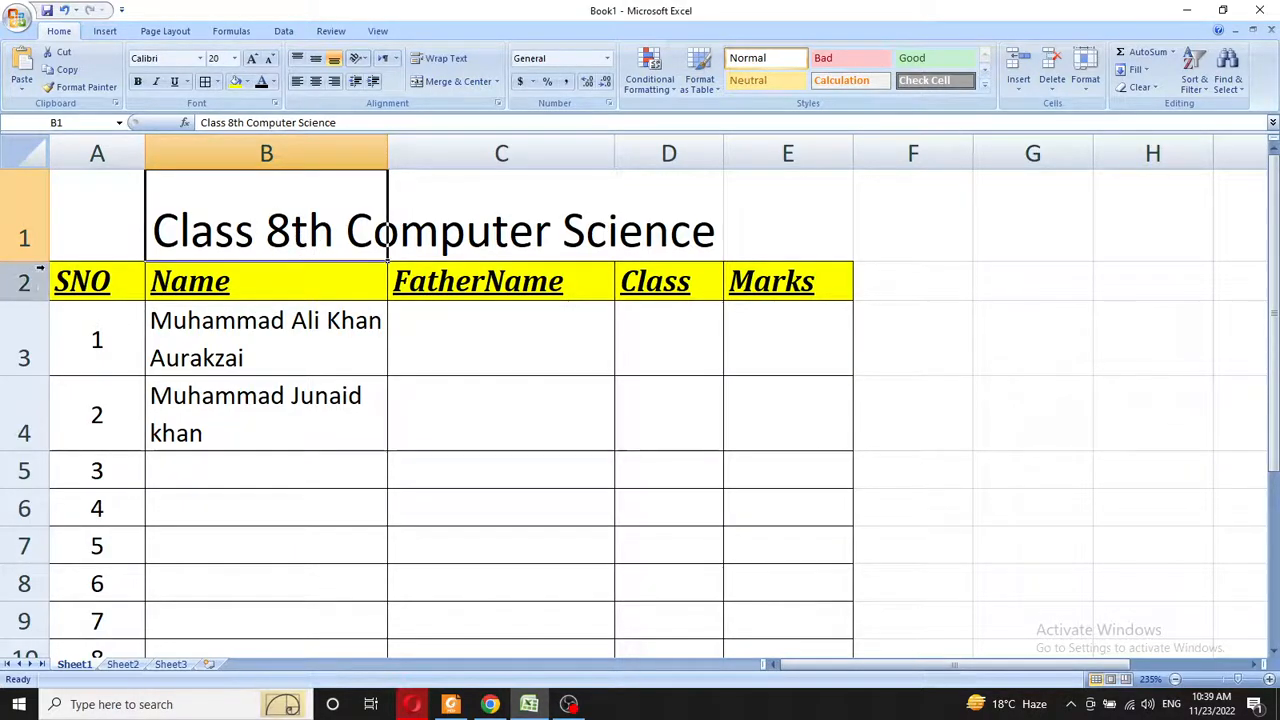
- Make row 1 taller and select the title range B1:D1
{"action": "left_click_drag", "start_coordinate": [40, 261], "coordinate": [44, 316]}
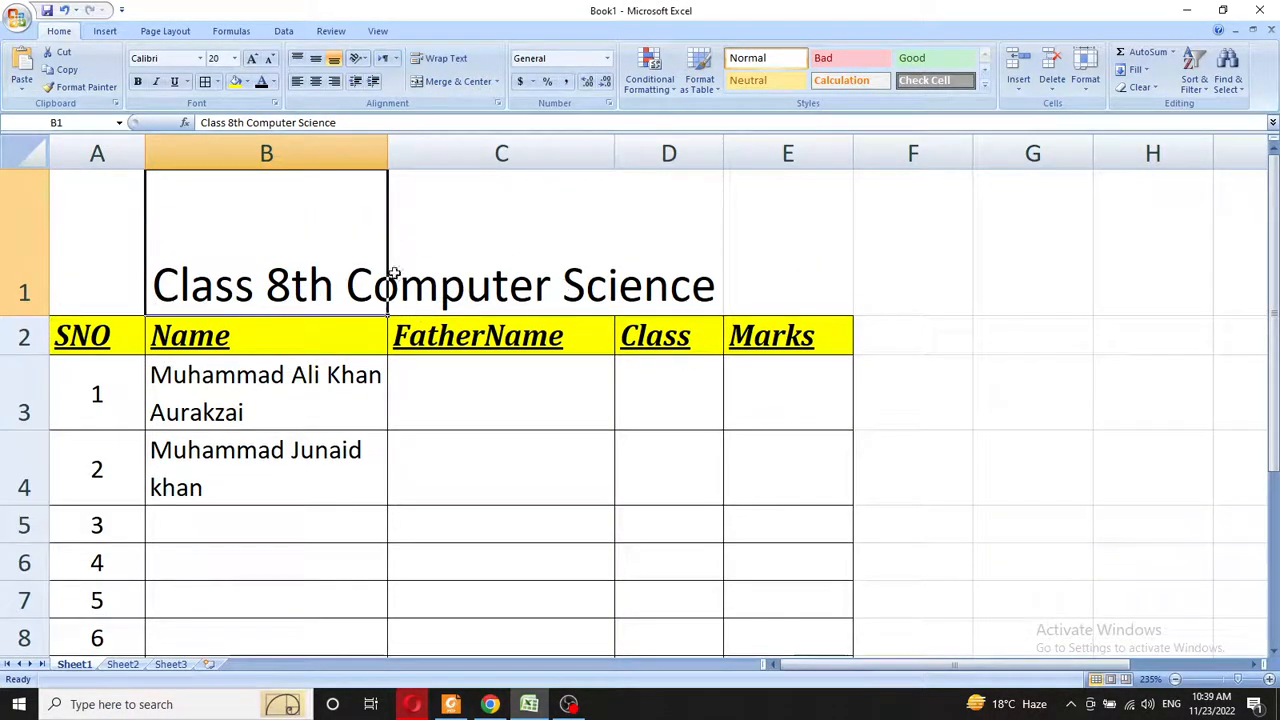
{"action": "left_click_drag", "start_coordinate": [281, 275], "coordinate": [646, 280]}
{"action": "left_click_drag", "start_coordinate": [261, 255], "coordinate": [645, 245]}
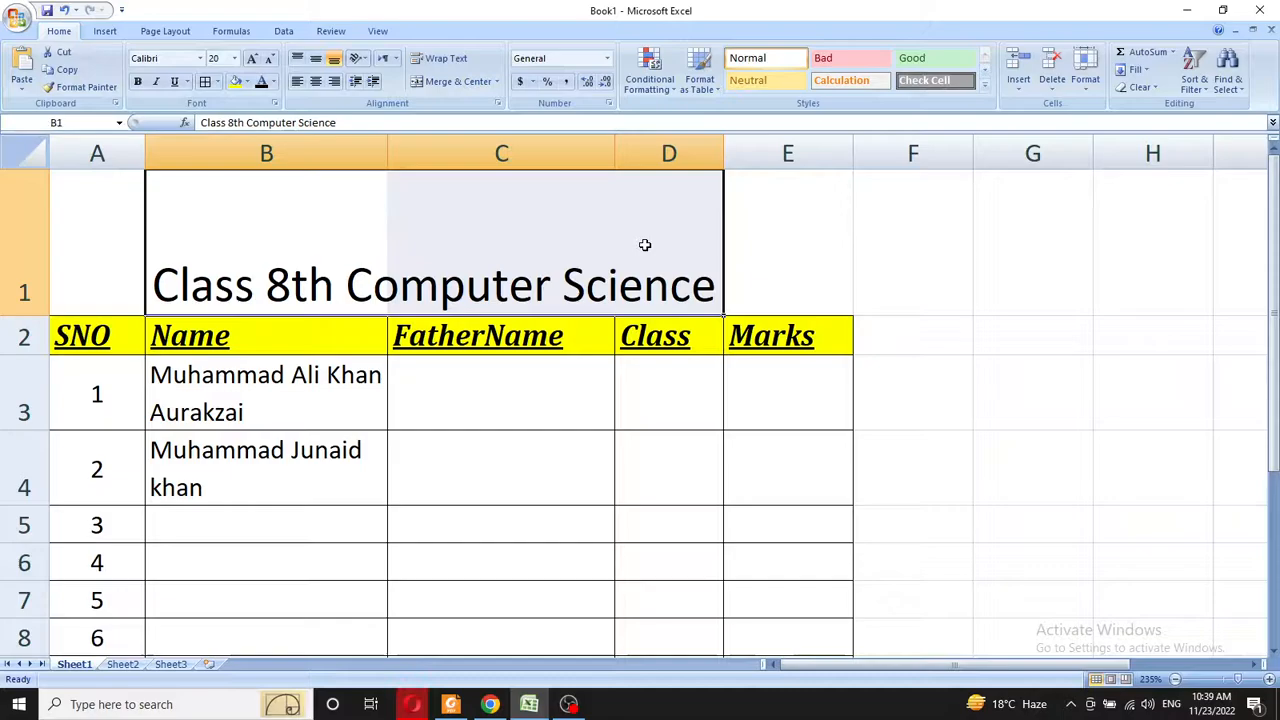
- Merge B1:D1 with middle alignment and format the title bold, italic, underlined on yellow fill
{"action": "left_click", "coordinate": [455, 82]}
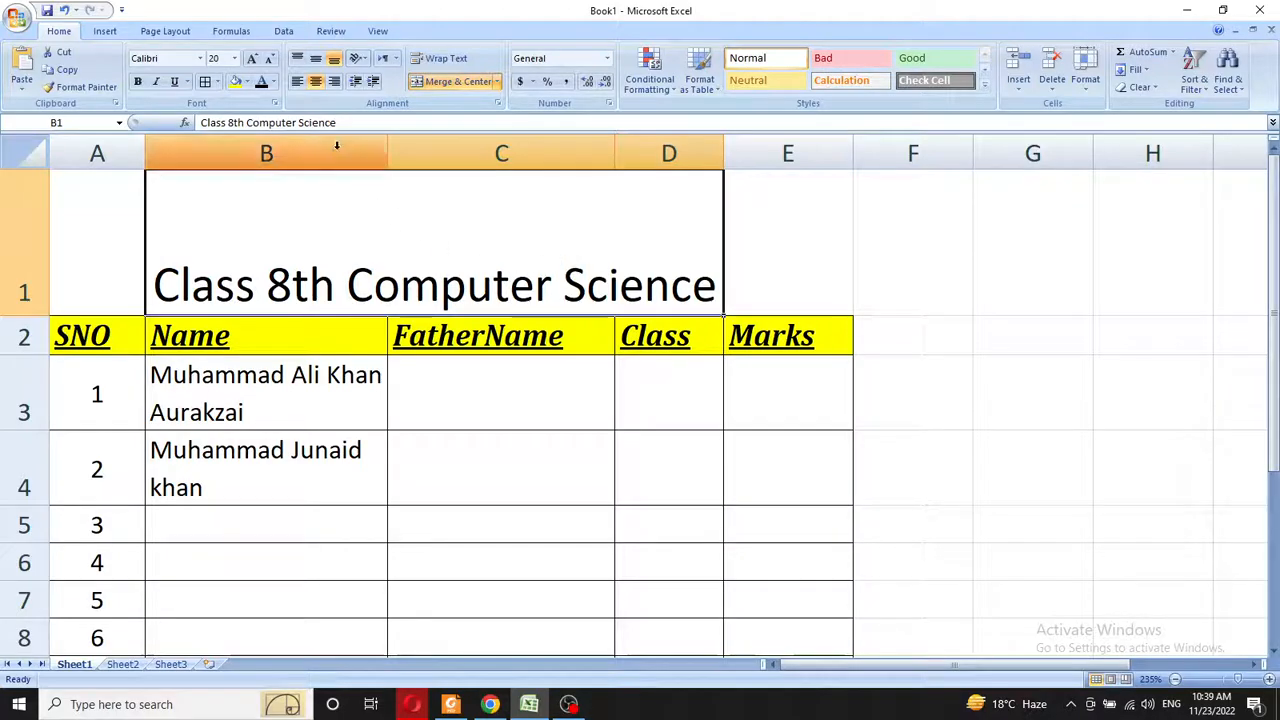
{"action": "left_click", "coordinate": [316, 60]}
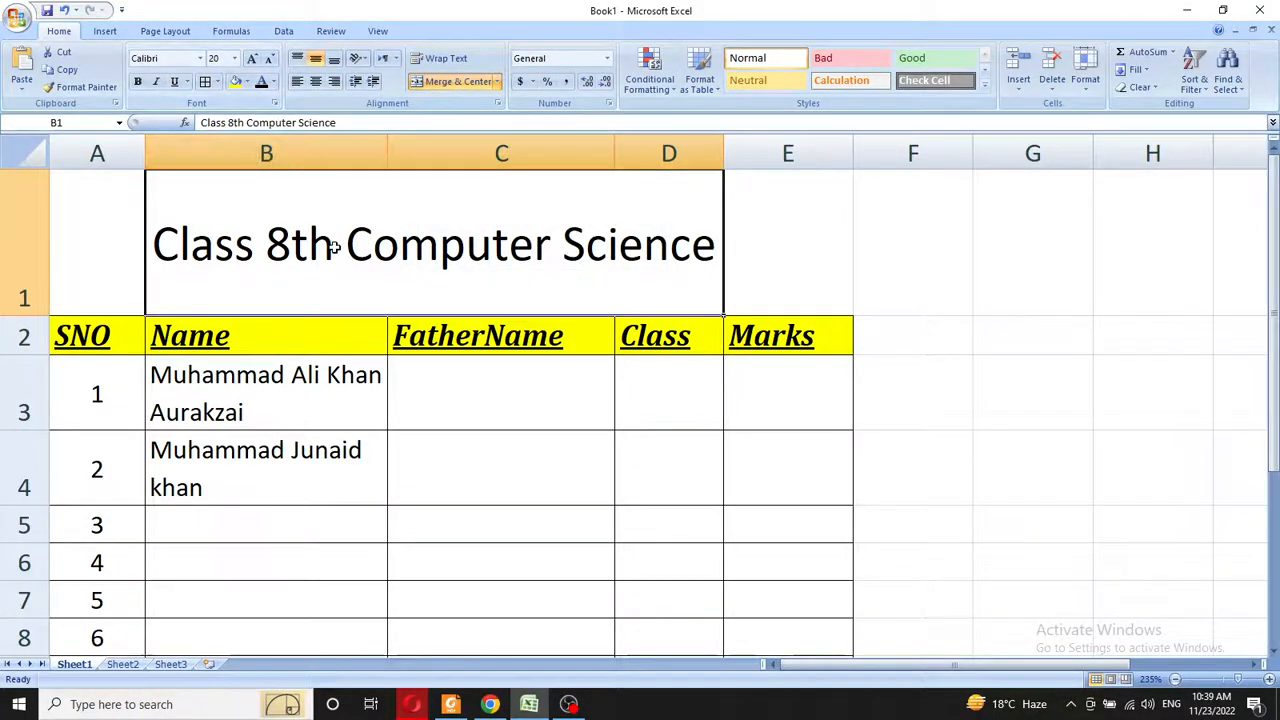
{"action": "left_click", "coordinate": [174, 82]}
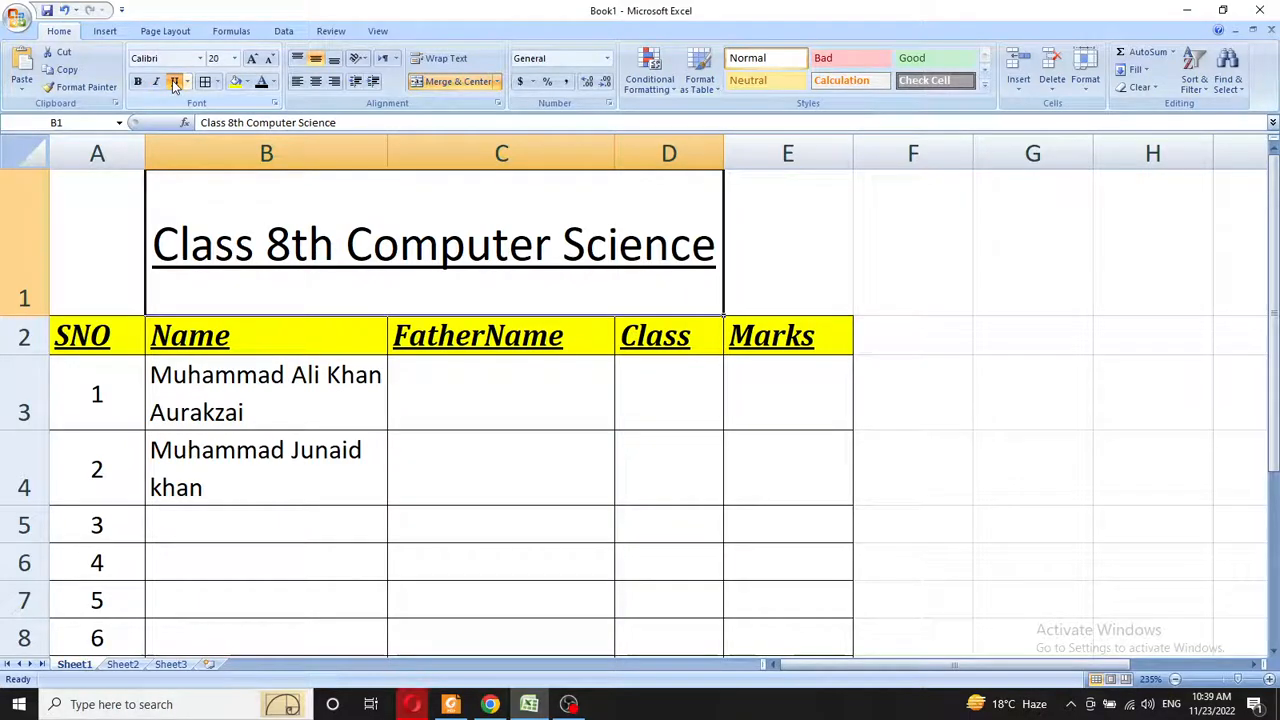
{"action": "left_click", "coordinate": [156, 84]}
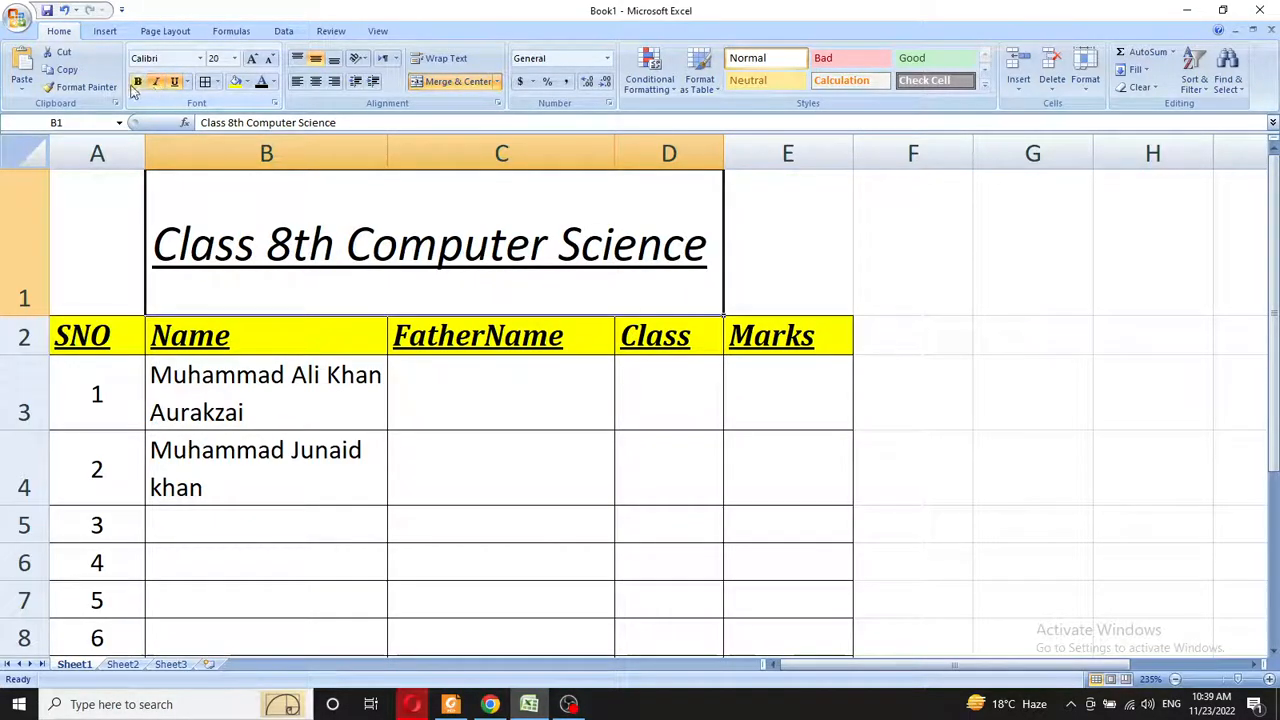
{"action": "left_click", "coordinate": [138, 84]}
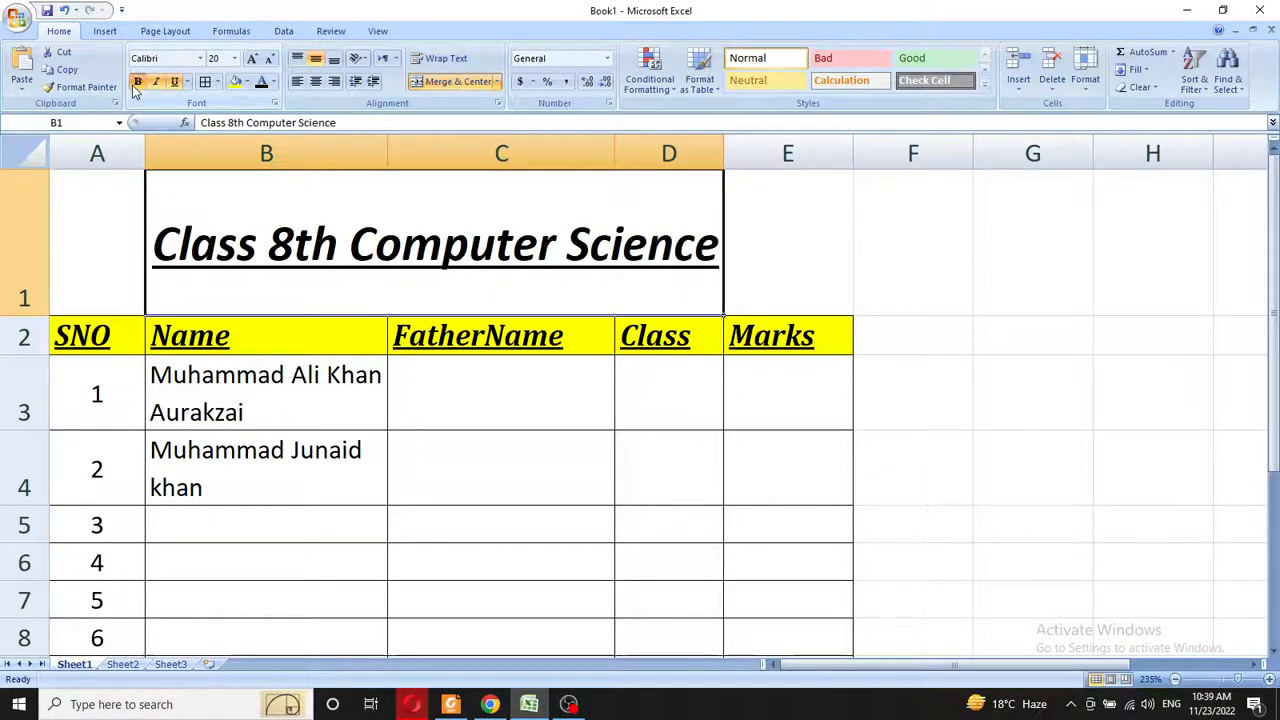
{"action": "left_click", "coordinate": [236, 82]}
{"action": "left_click", "coordinate": [540, 449]}
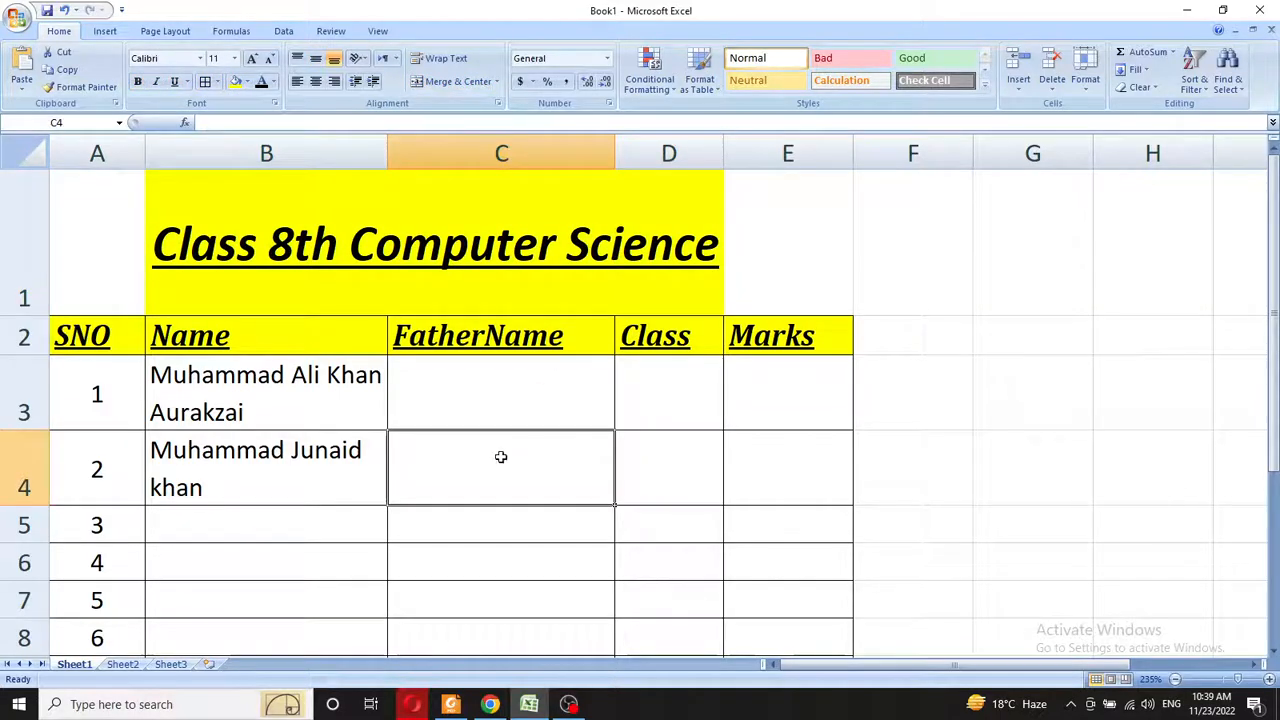
- Widen column D beyond its auto-fit width
{"action": "scroll", "coordinate": [501, 457], "scroll_direction": "down", "scroll_amount": 3}
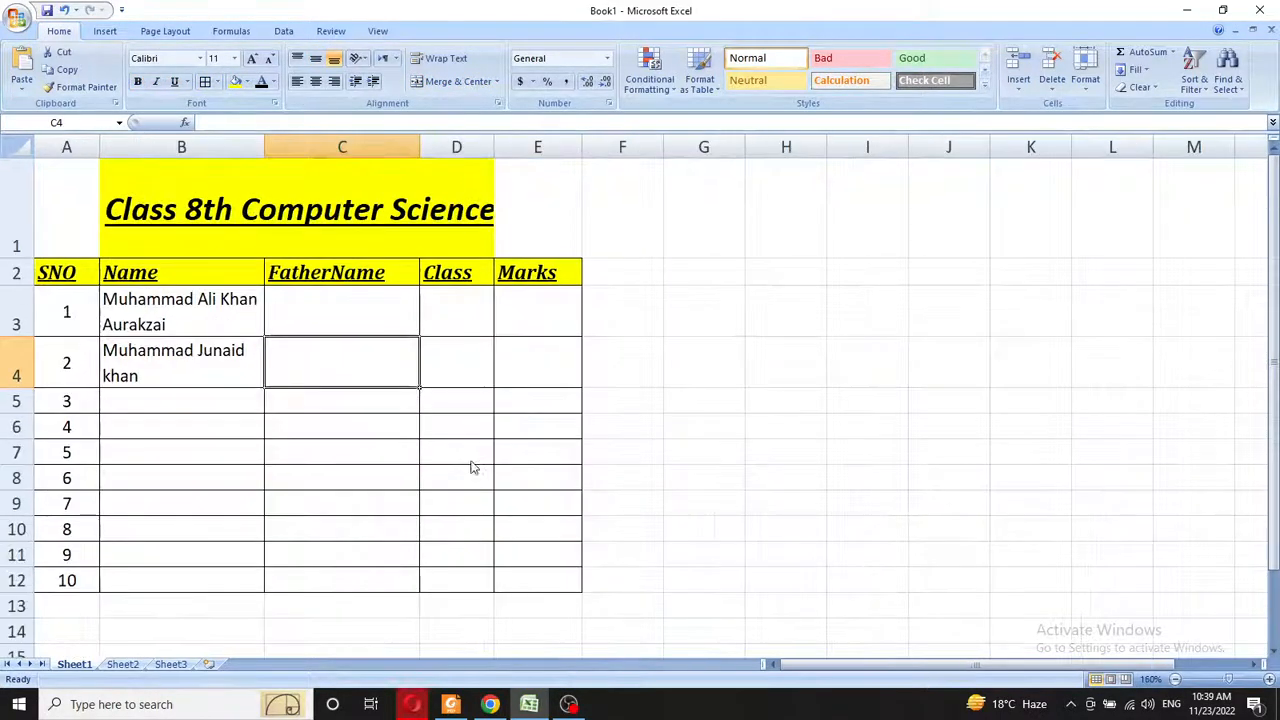
{"action": "double_click", "coordinate": [493, 147]}
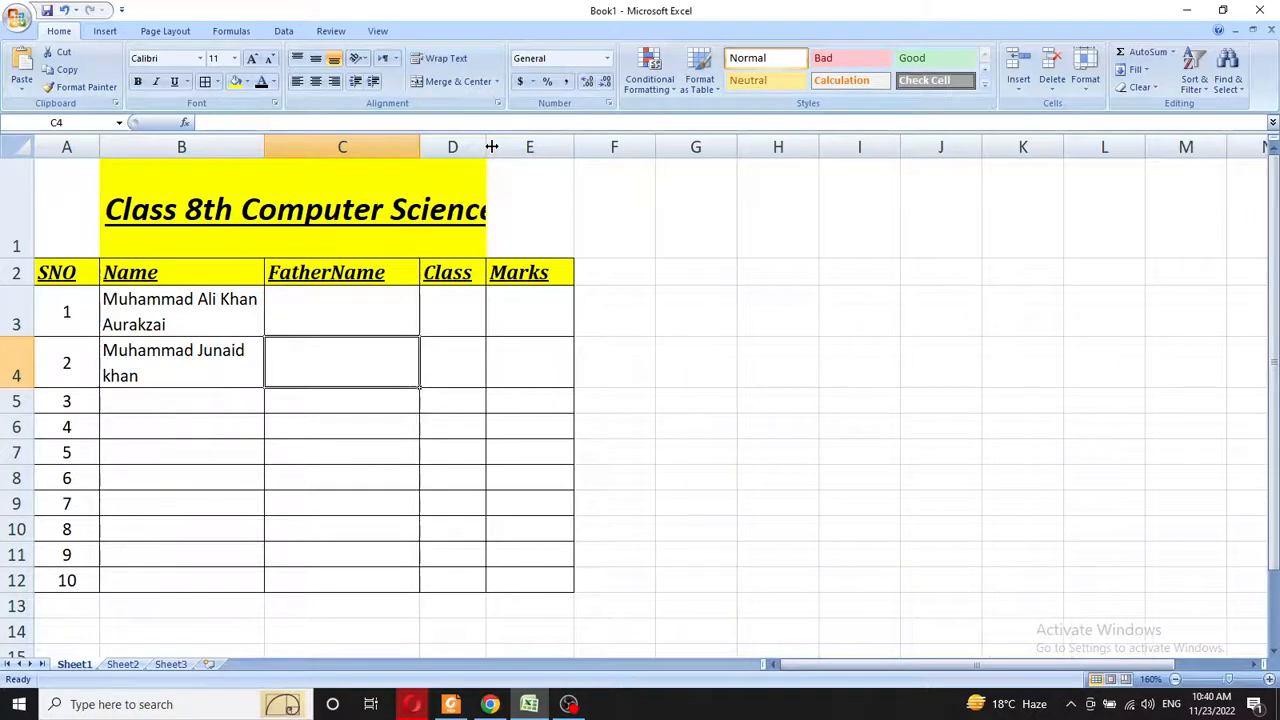
{"action": "left_click_drag", "start_coordinate": [492, 147], "coordinate": [528, 147]}
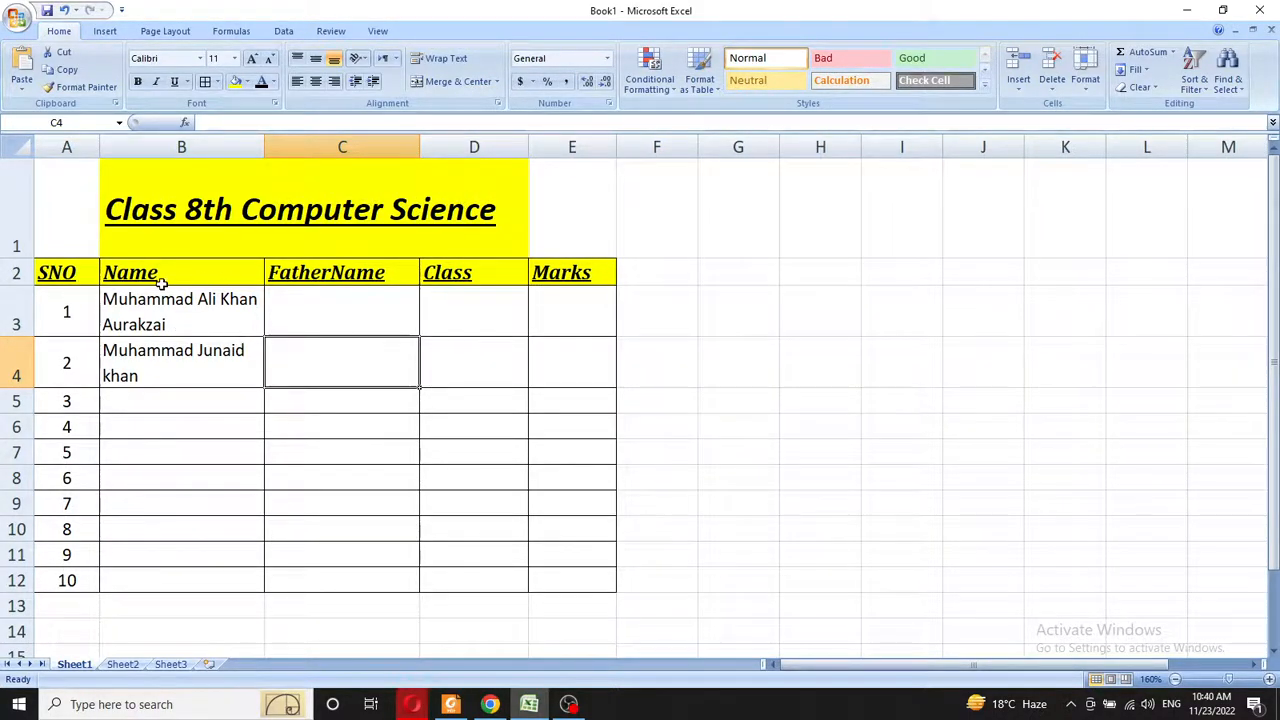
- Set the merged title cell's fill colour to No Fill
{"action": "left_click", "coordinate": [238, 207]}
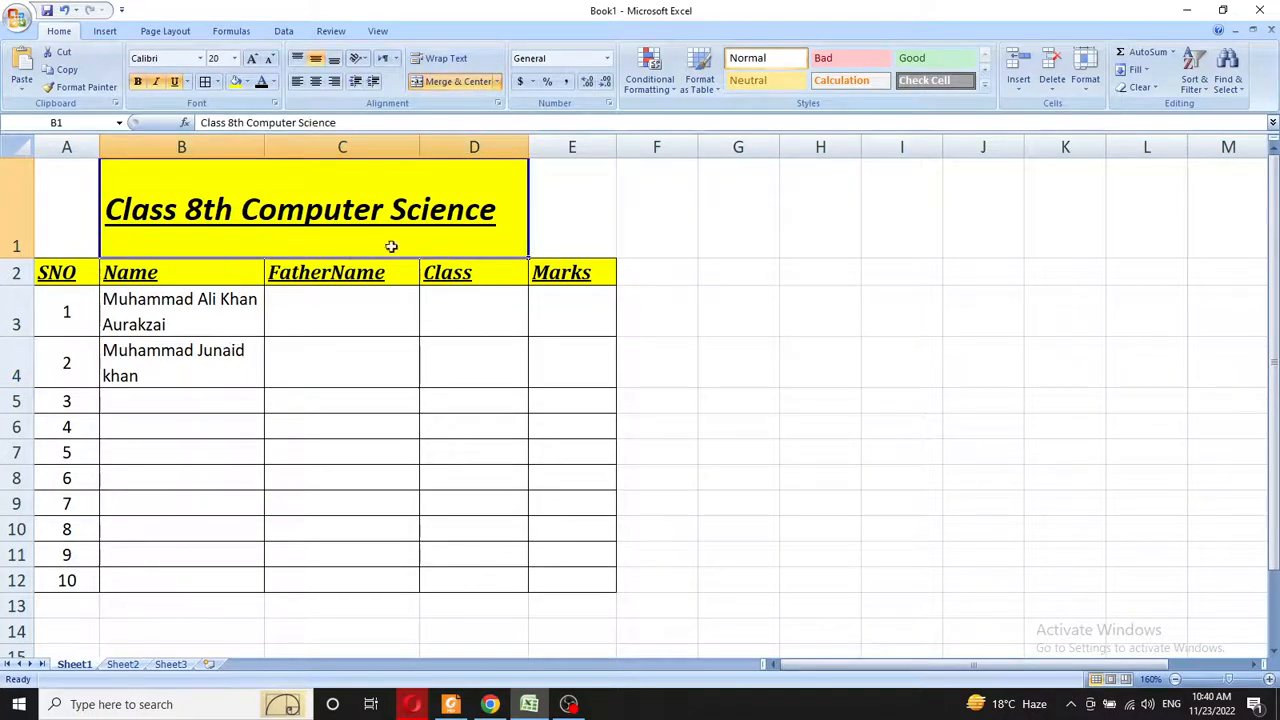
{"action": "left_click", "coordinate": [247, 81]}
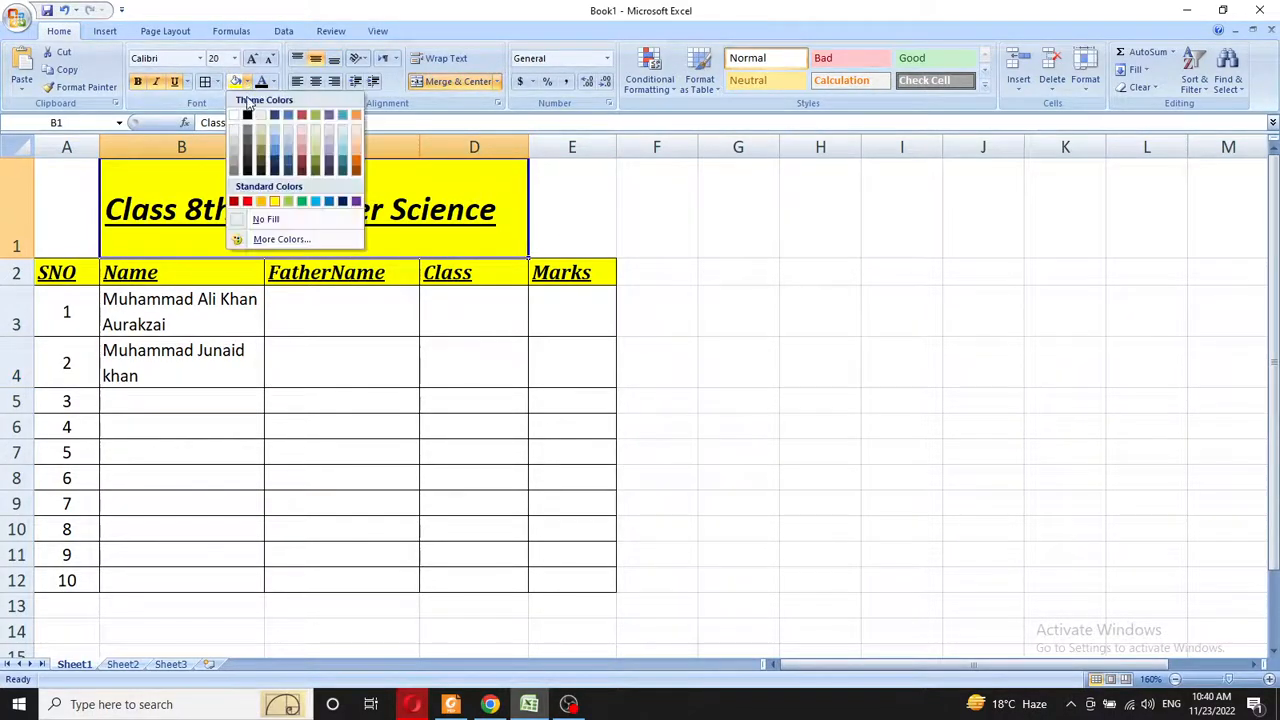
{"action": "left_click", "coordinate": [262, 219]}
{"action": "left_click", "coordinate": [240, 358]}
{"action": "left_click", "coordinate": [256, 234]}
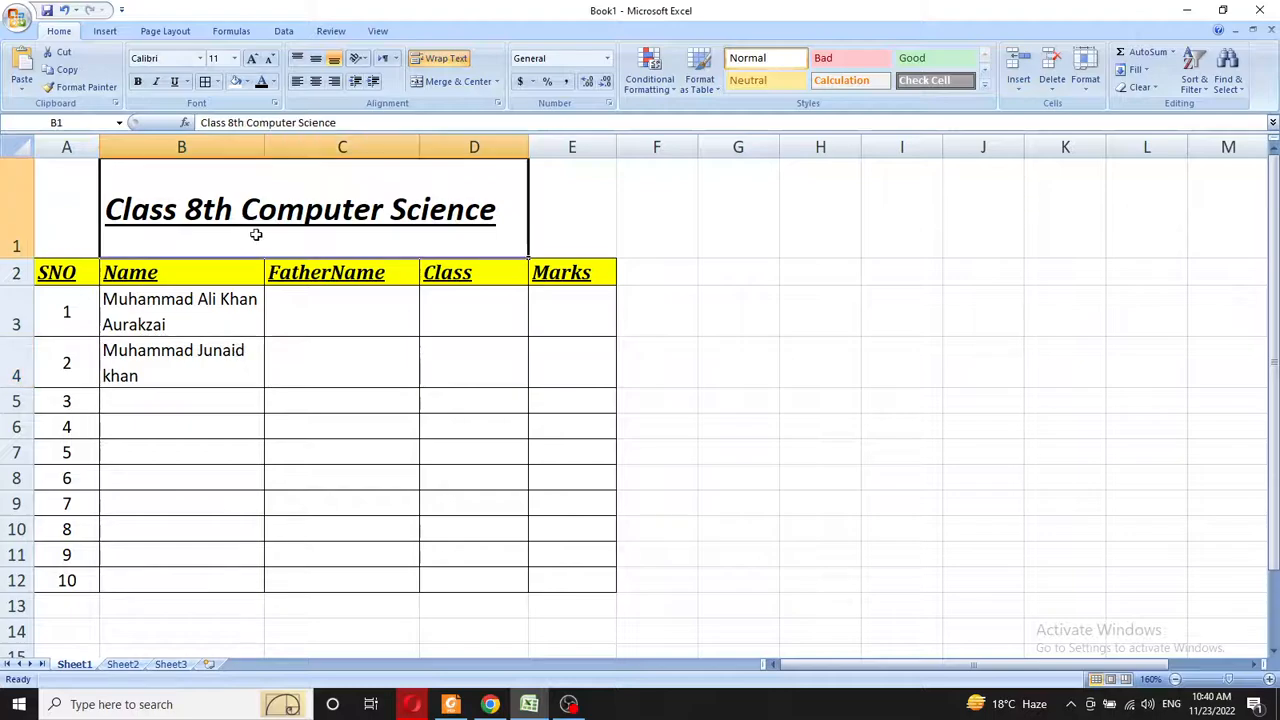
{"action": "left_click", "coordinate": [371, 468]}
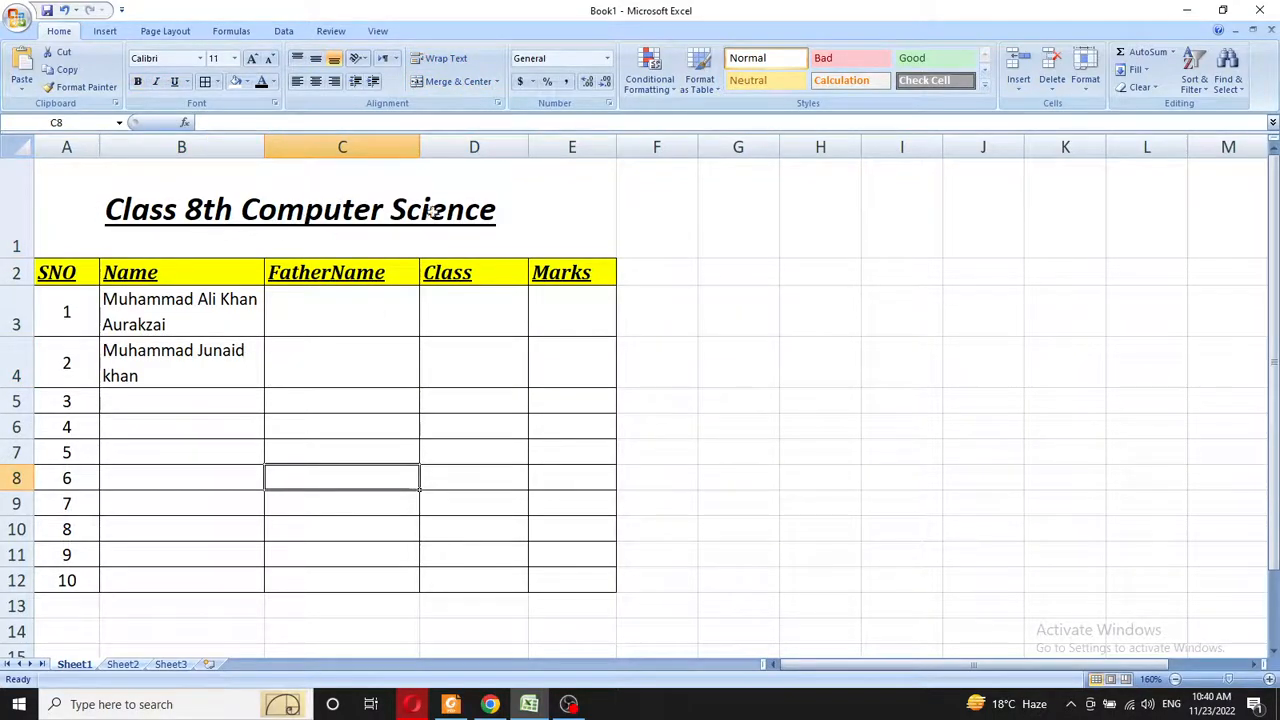
- Merge and centre the title across A1:E1, then return to the PDF textbook
{"action": "left_click", "coordinate": [462, 220]}
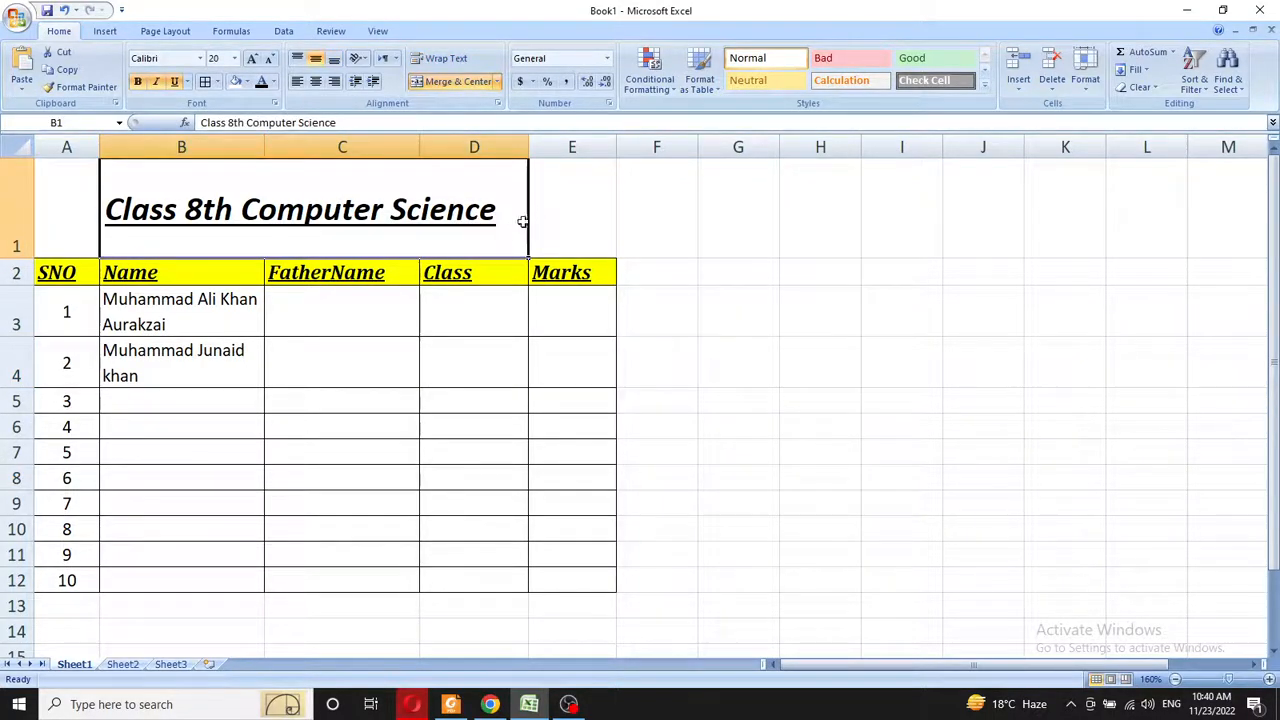
{"action": "left_click", "coordinate": [212, 311]}
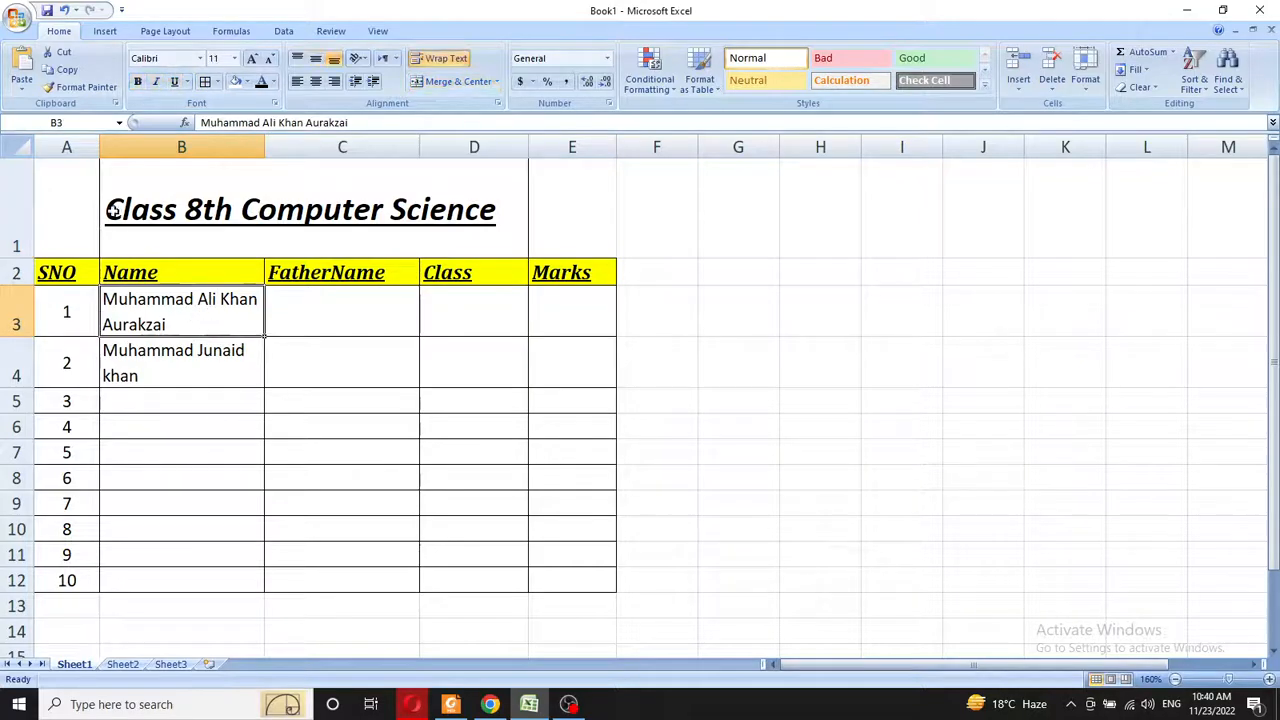
{"action": "left_click_drag", "start_coordinate": [68, 221], "coordinate": [582, 213]}
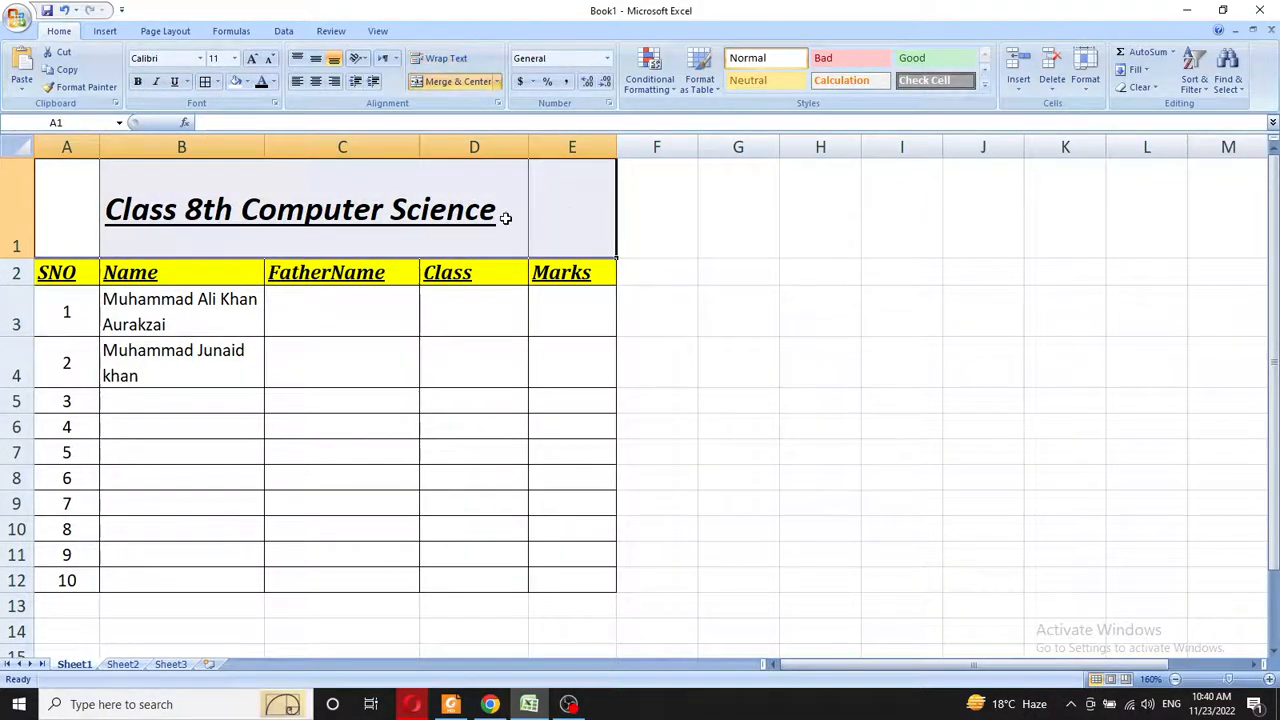
{"action": "left_click", "coordinate": [431, 84]}
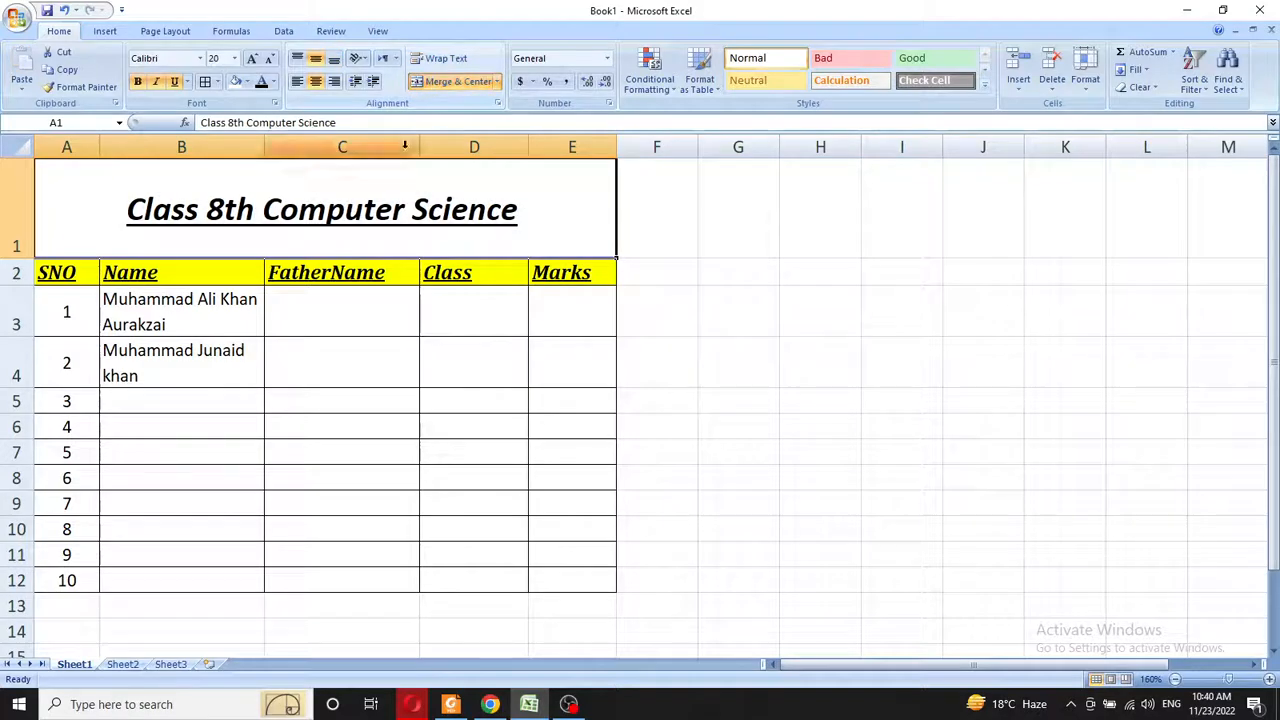
{"action": "left_click", "coordinate": [428, 396]}
{"action": "left_click", "coordinate": [88, 214]}
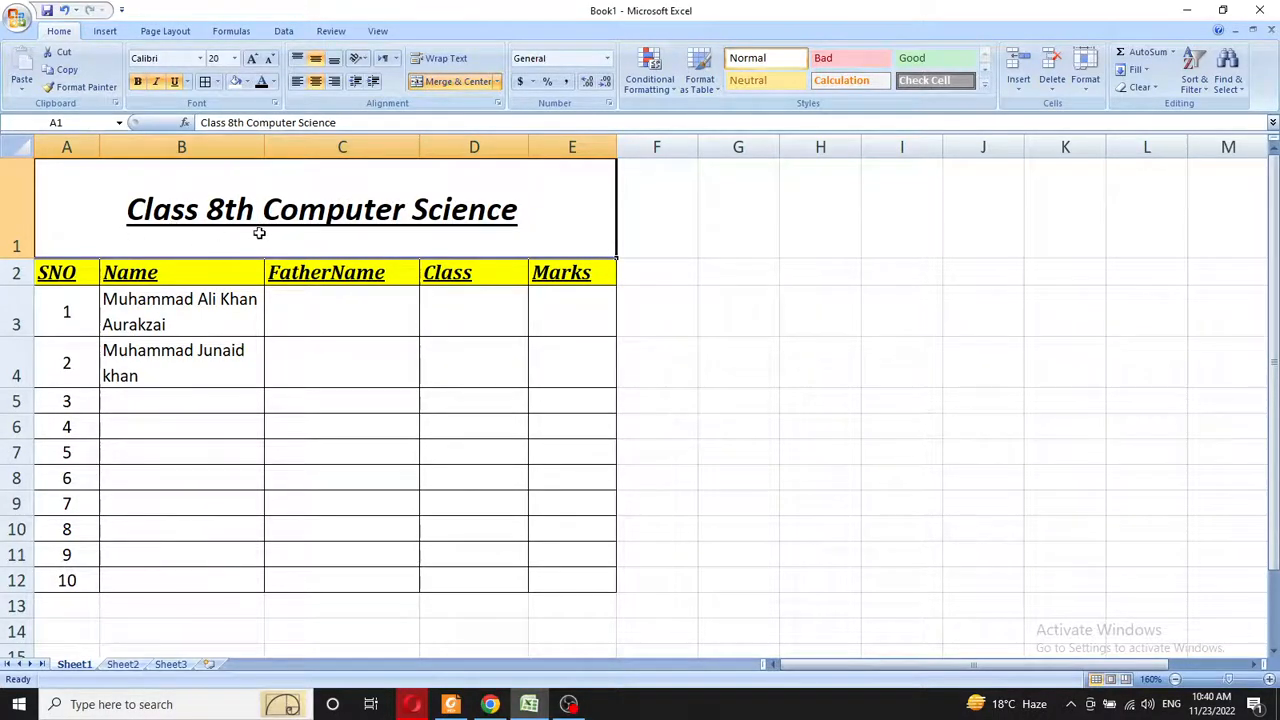
{"action": "left_click", "coordinate": [450, 704]}
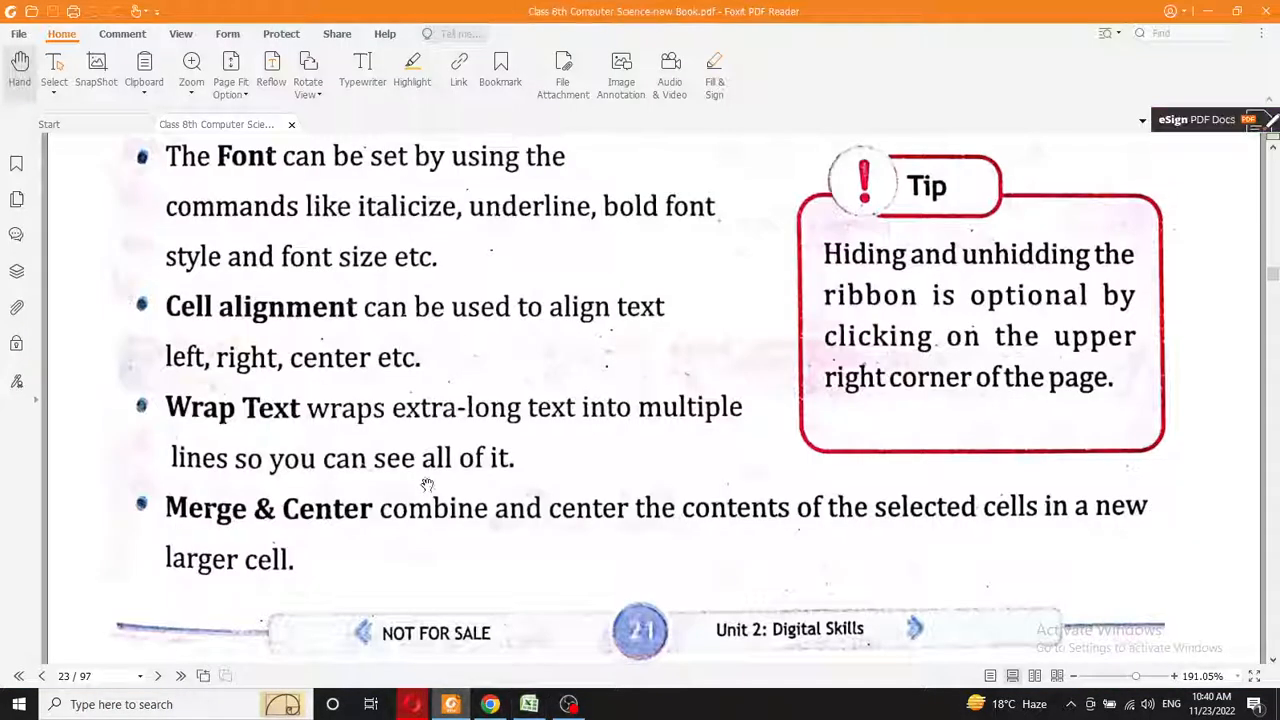